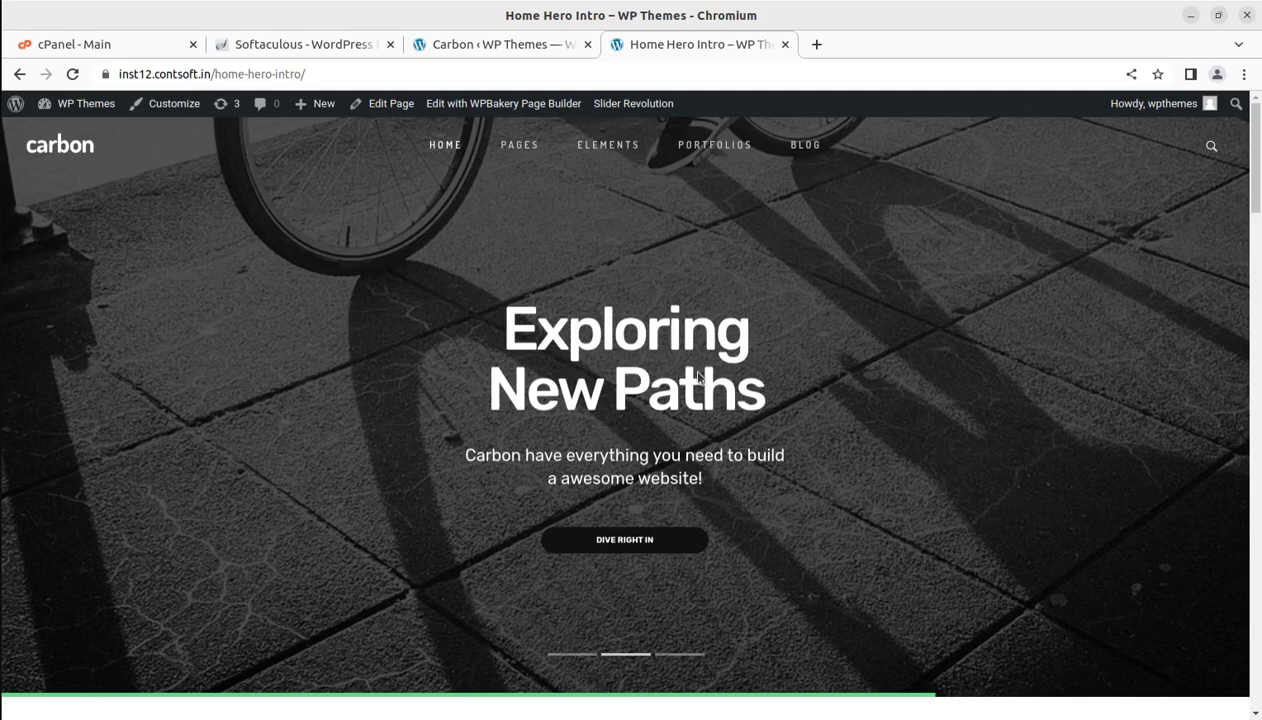
- Open the Home Mask Showcase page of the Carbon site and look through its sections as far as What We Do
{"action": "scroll", "coordinate": [672, 396], "scroll_direction": "down", "scroll_amount": 2}
{"action": "mouse_move", "coordinate": [442, 163]}
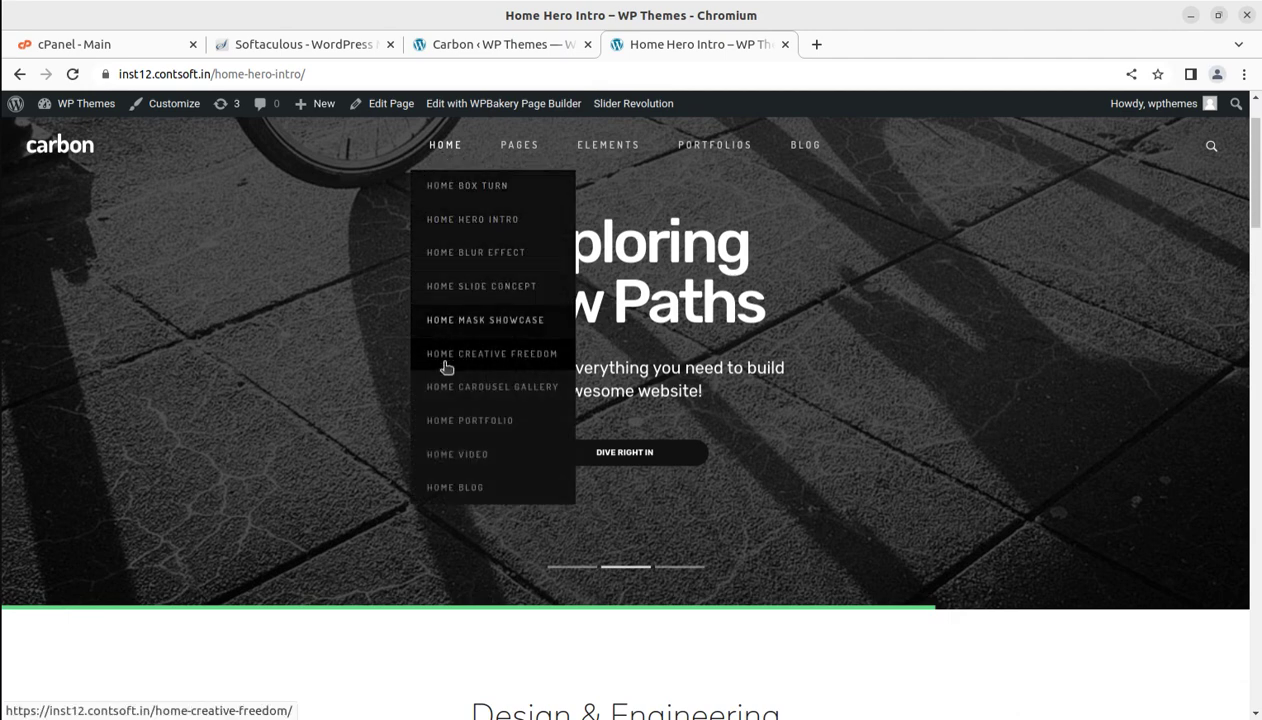
{"action": "left_click", "coordinate": [461, 322]}
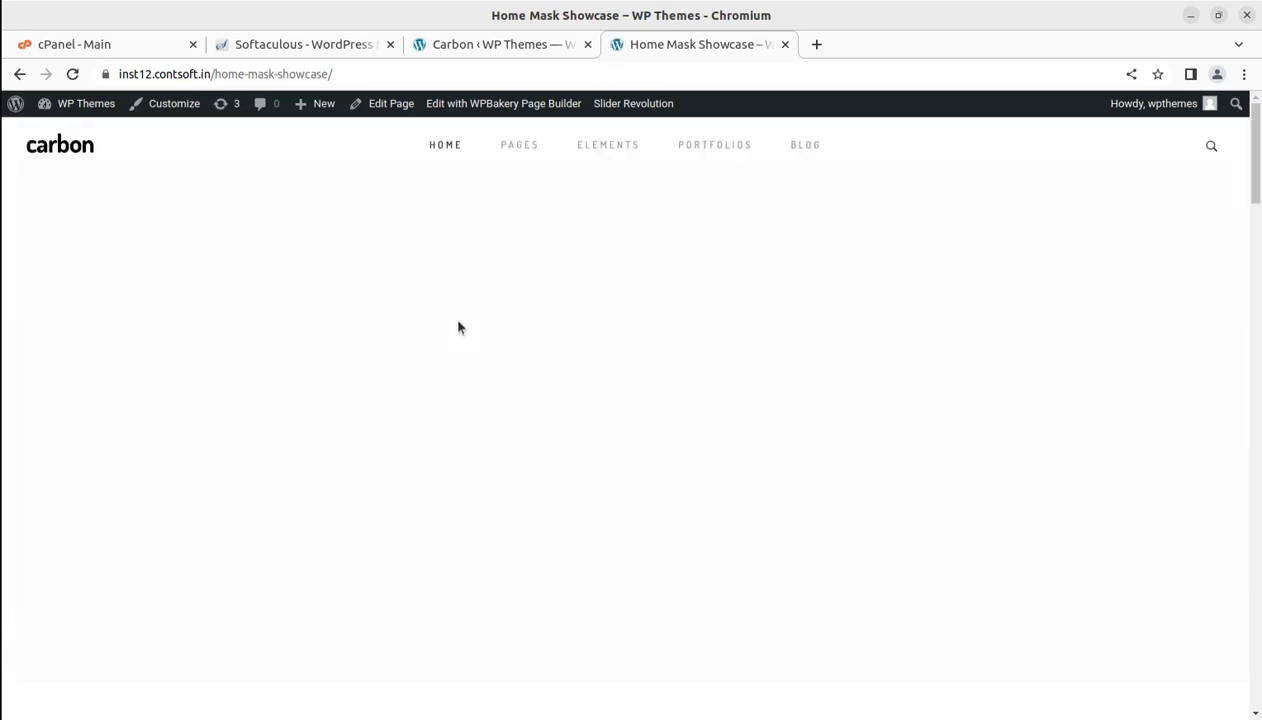
{"action": "scroll", "coordinate": [509, 377], "scroll_direction": "down", "scroll_amount": 1}
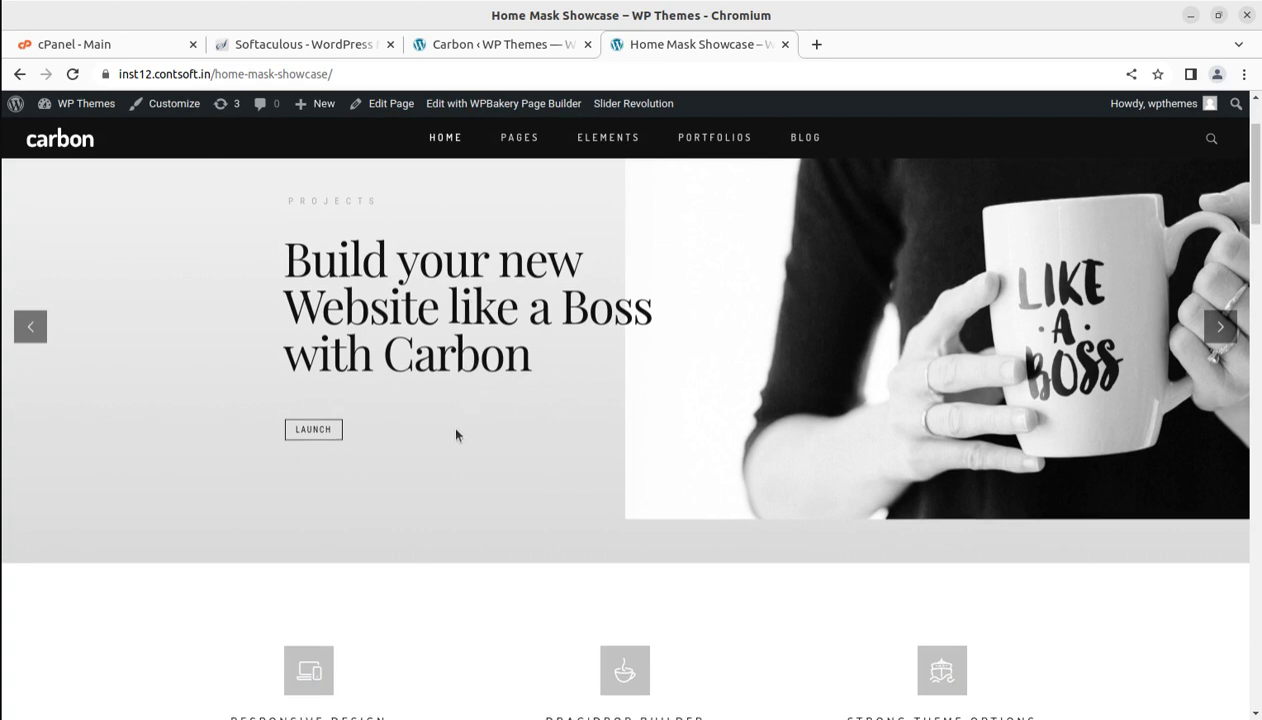
{"action": "scroll", "coordinate": [456, 434], "scroll_direction": "down", "scroll_amount": 3}
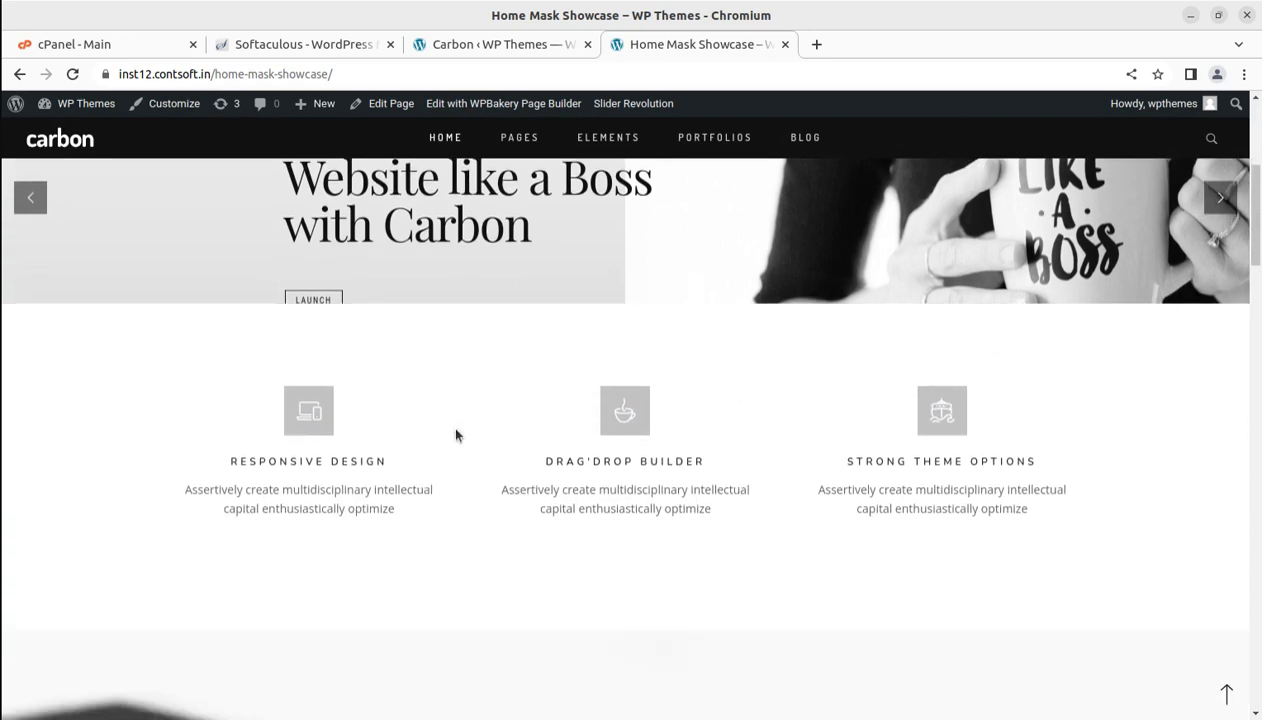
{"action": "scroll", "coordinate": [456, 435], "scroll_direction": "down", "scroll_amount": 3}
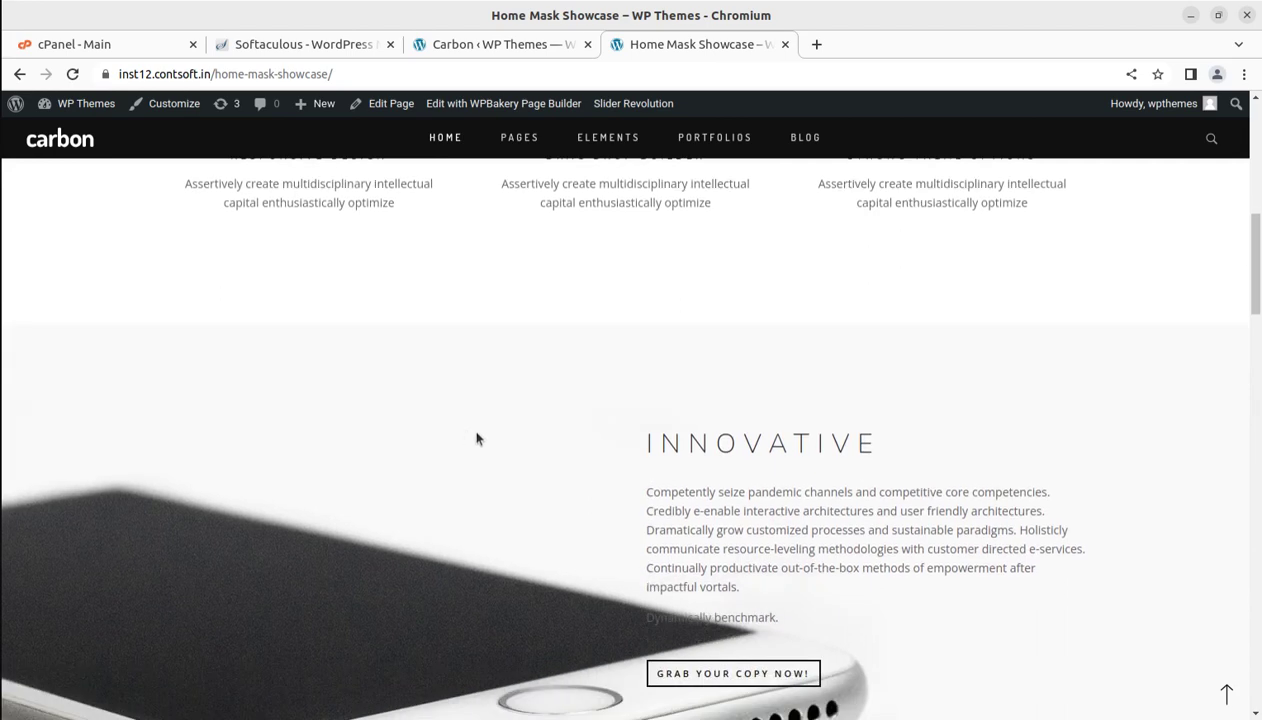
{"action": "scroll", "coordinate": [540, 434], "scroll_direction": "down", "scroll_amount": 4}
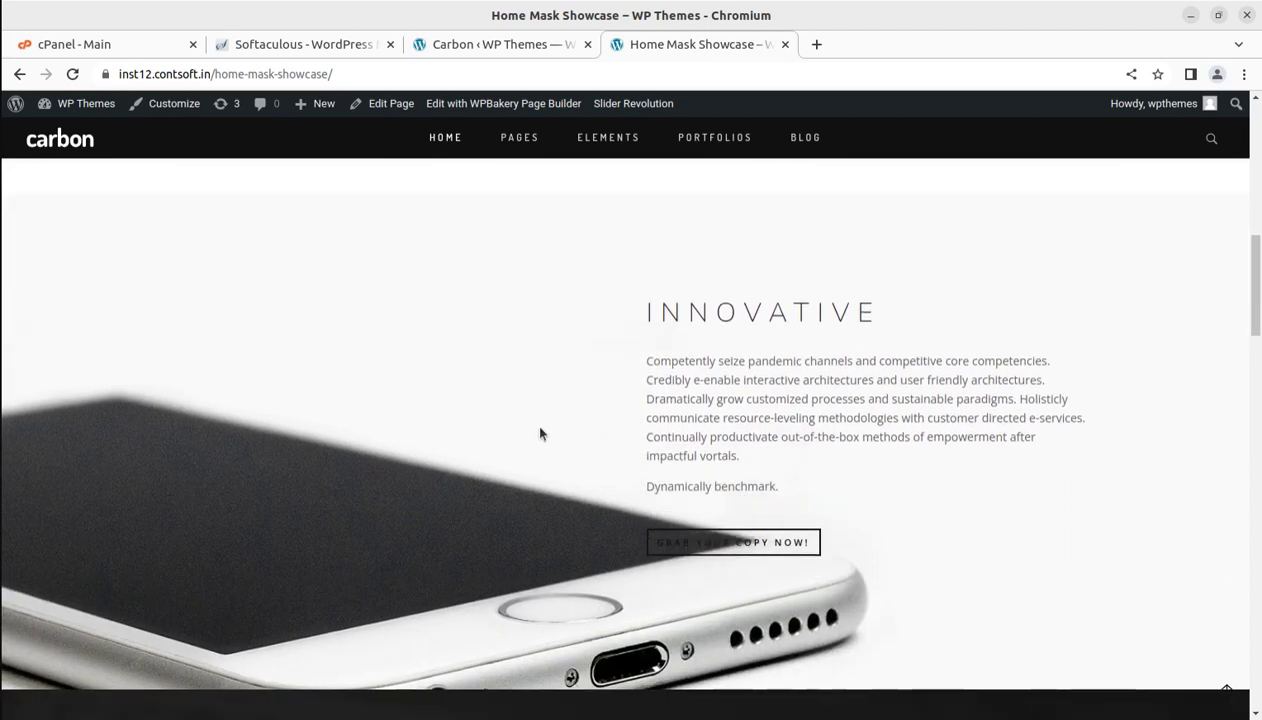
{"action": "scroll", "coordinate": [540, 433], "scroll_direction": "down", "scroll_amount": 1}
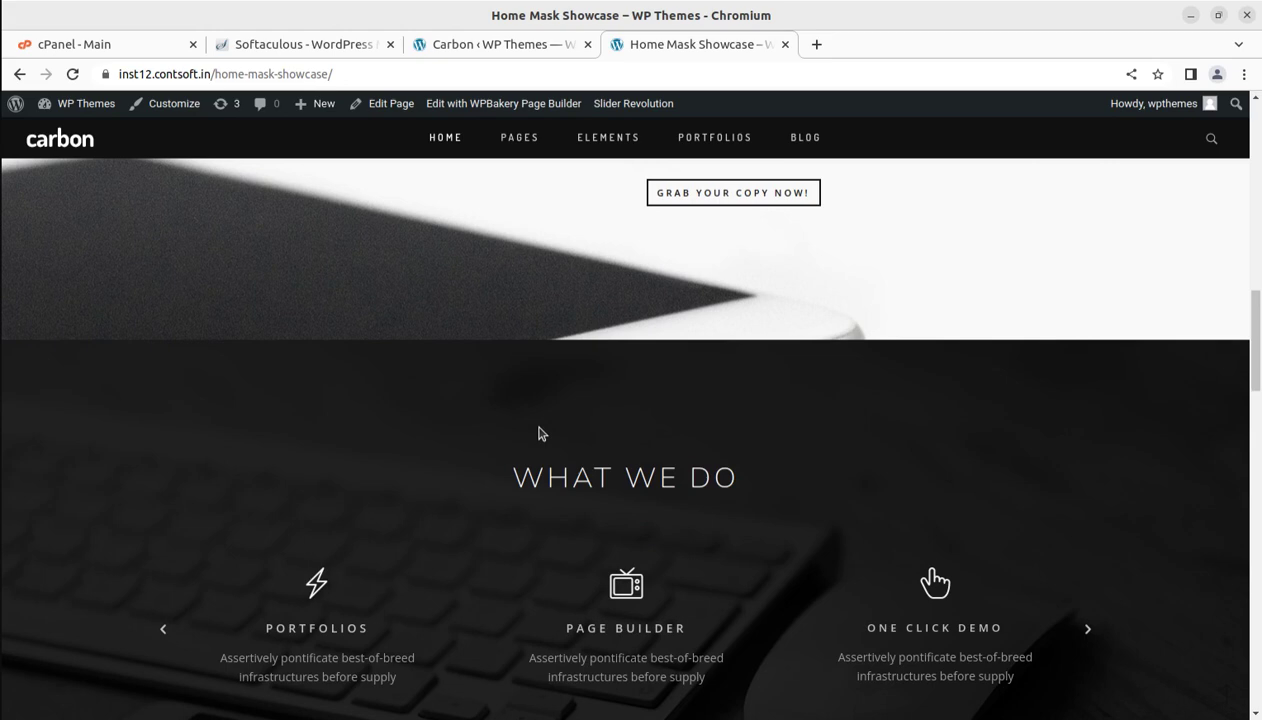
{"action": "scroll", "coordinate": [555, 400], "scroll_direction": "down", "scroll_amount": 2}
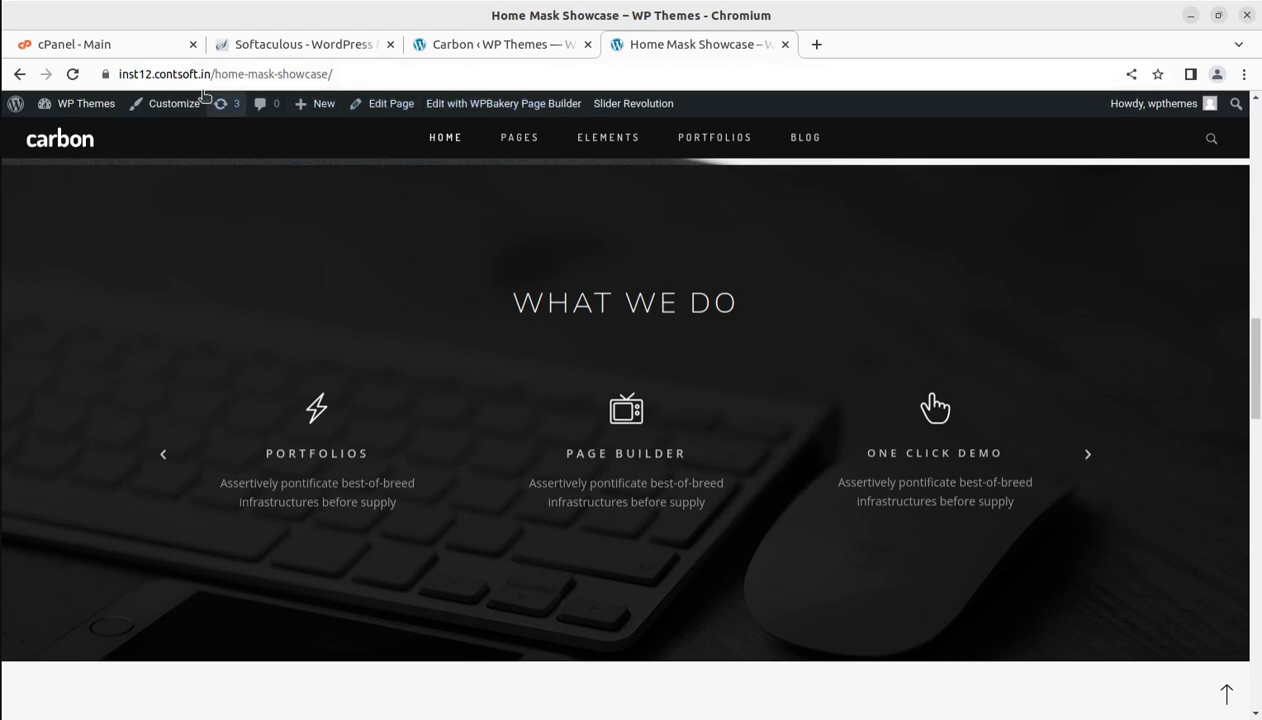
- Switch to cPanel and open the MultiPHP INI Editor from the Software section
{"action": "left_click", "coordinate": [104, 45]}
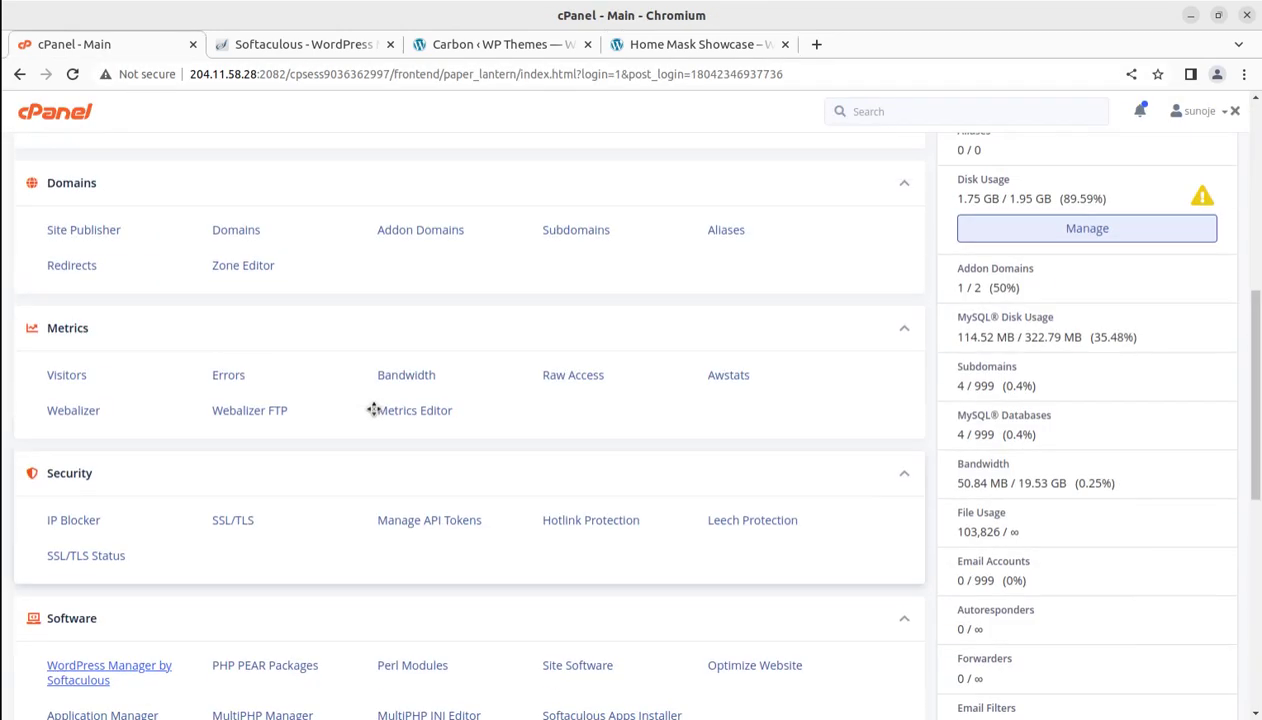
{"action": "scroll", "coordinate": [373, 409], "scroll_direction": "up", "scroll_amount": 12}
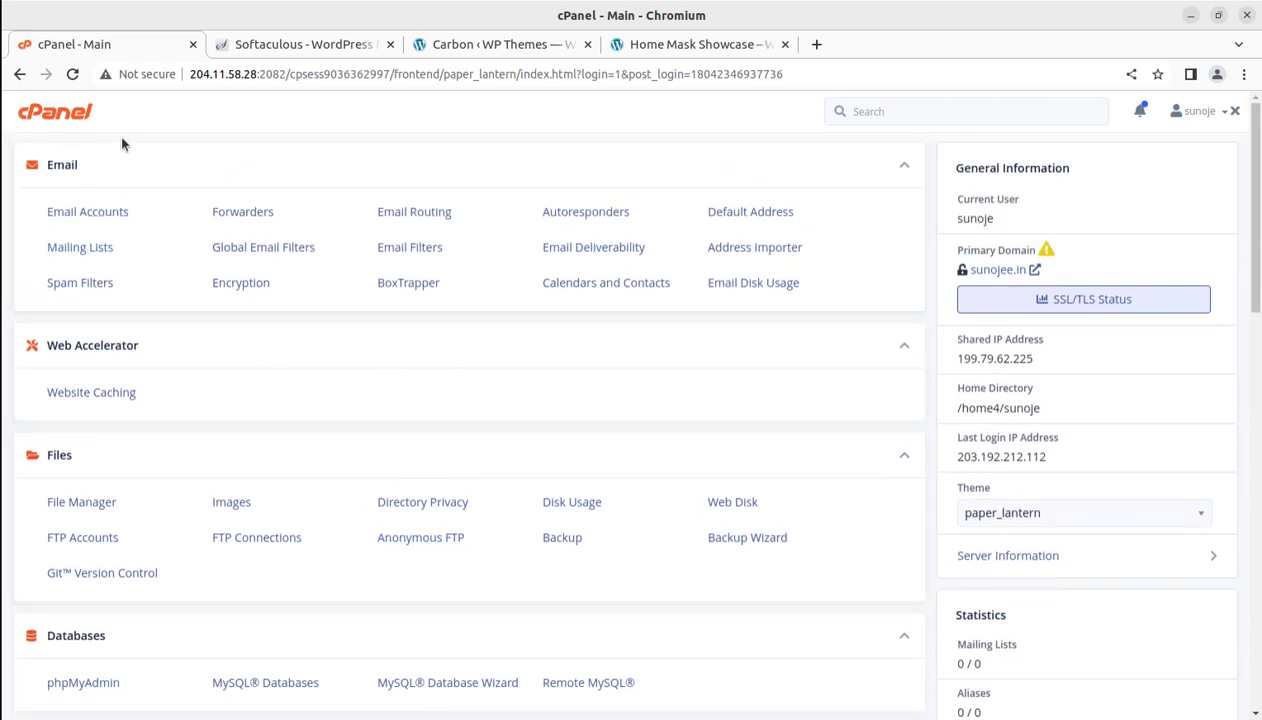
{"action": "scroll", "coordinate": [274, 337], "scroll_direction": "down", "scroll_amount": 3}
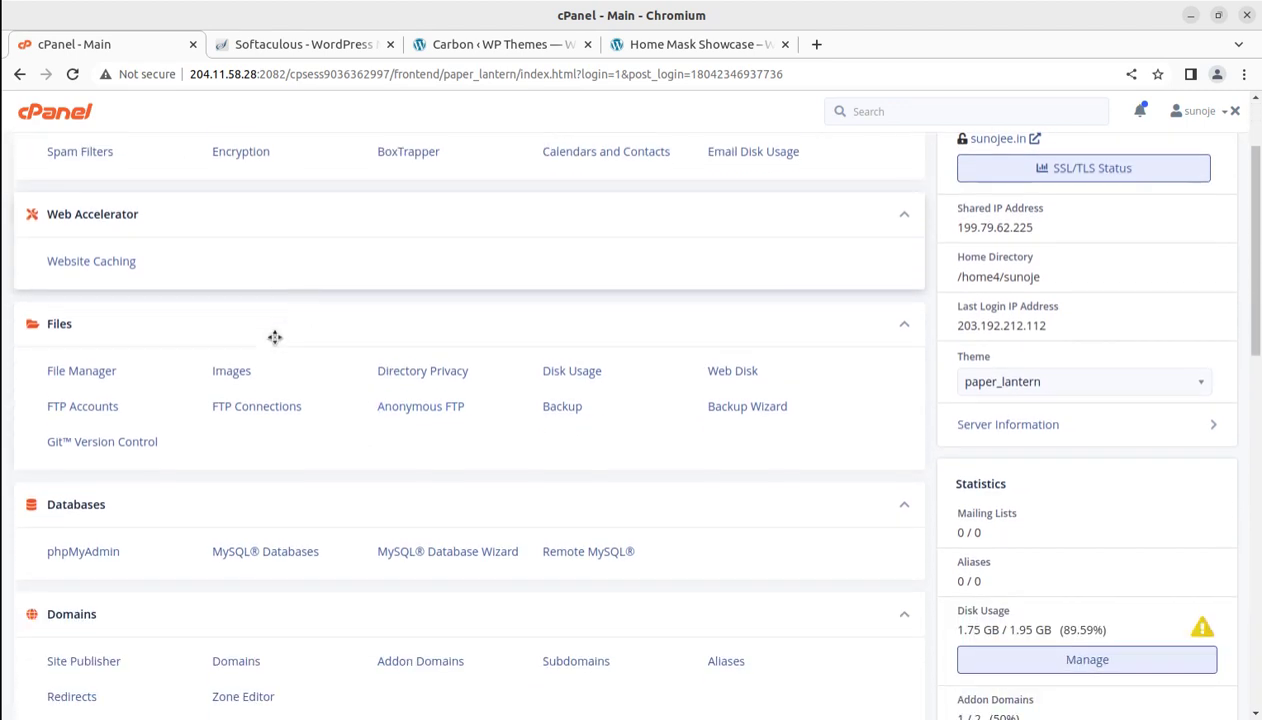
{"action": "scroll", "coordinate": [274, 337], "scroll_direction": "down", "scroll_amount": 2}
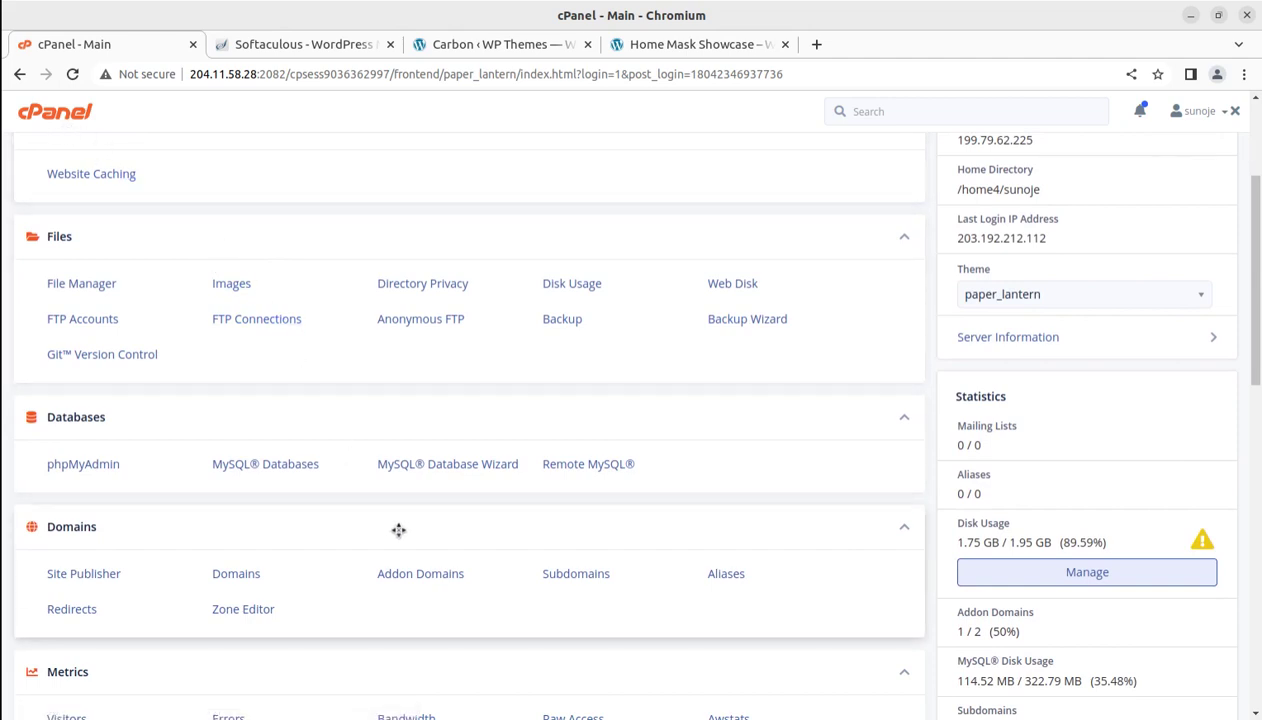
{"action": "scroll", "coordinate": [398, 530], "scroll_direction": "down", "scroll_amount": 7}
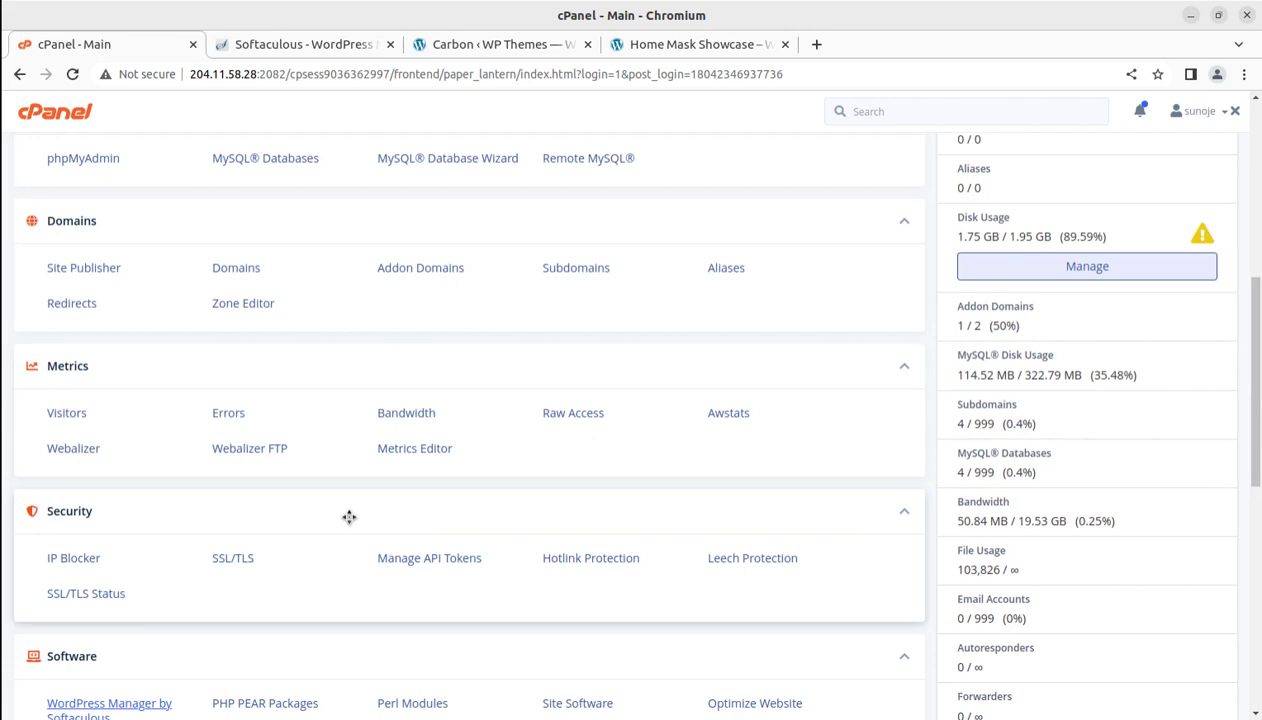
{"action": "scroll", "coordinate": [500, 510], "scroll_direction": "down", "scroll_amount": 3}
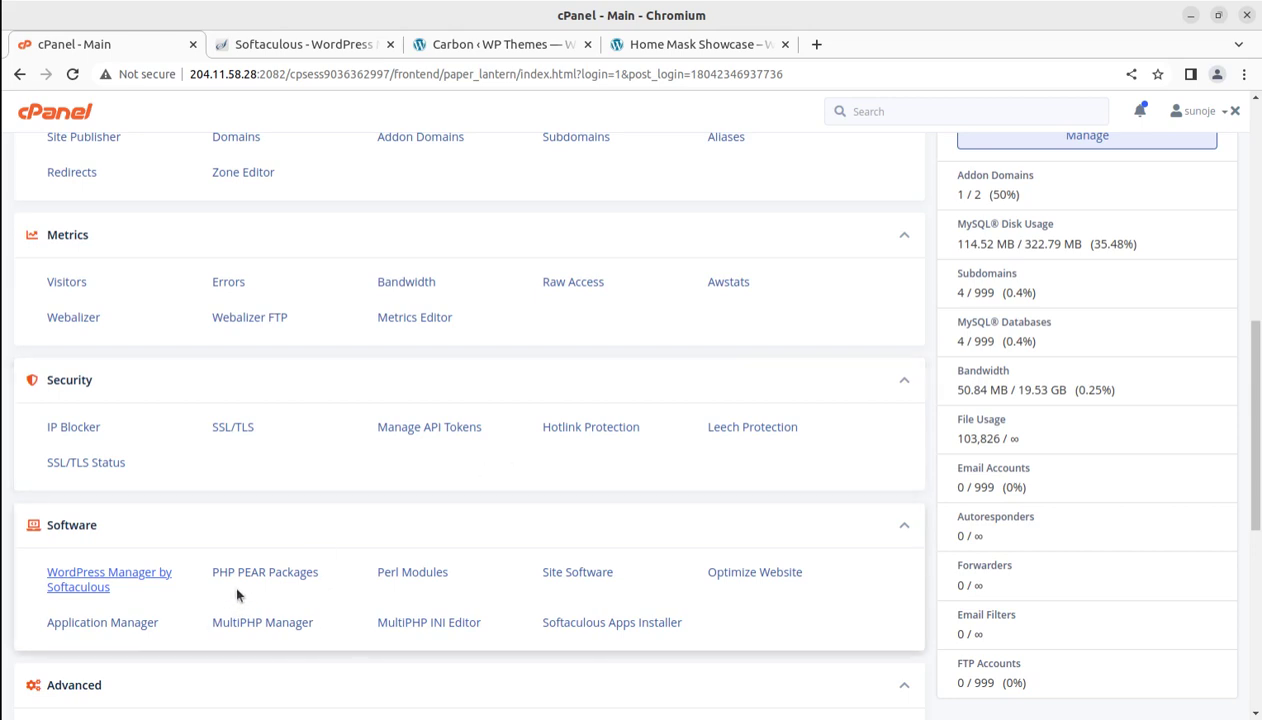
{"action": "left_click", "coordinate": [427, 624]}
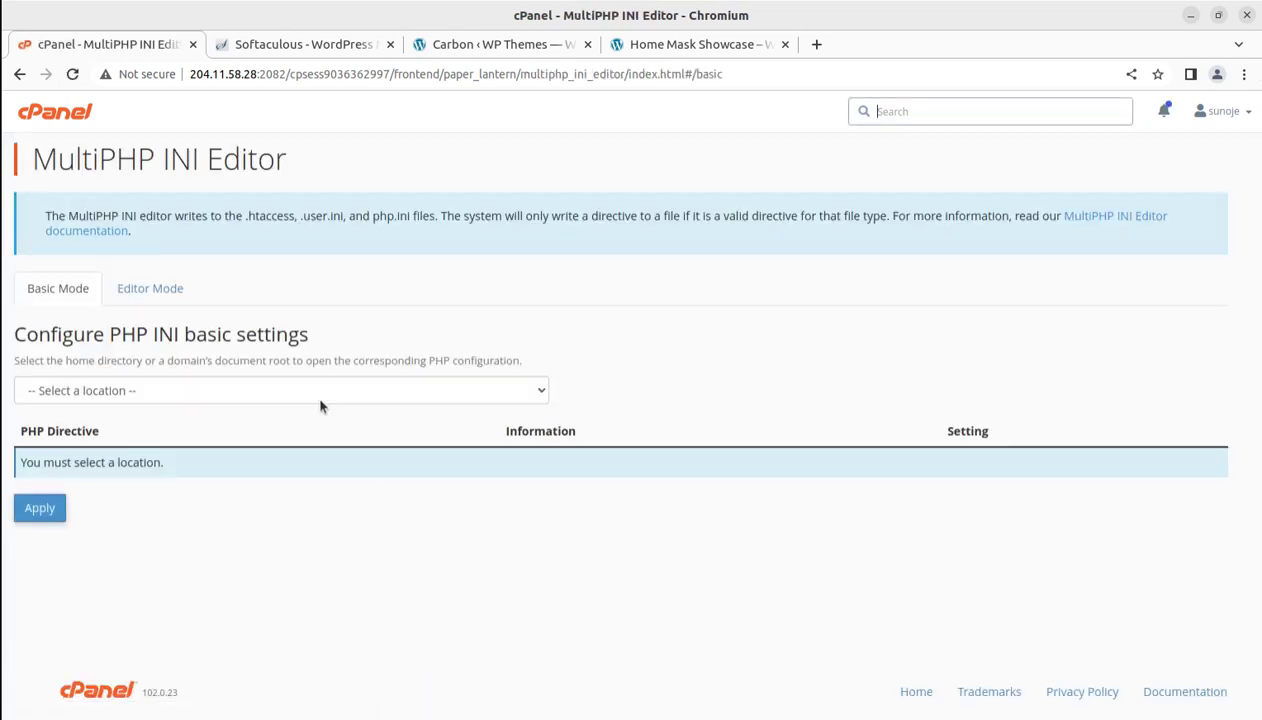
- Display the basic PHP INI settings for inst27.contsoft.in, review the directives and return to the cPanel main page
{"action": "left_click", "coordinate": [289, 399]}
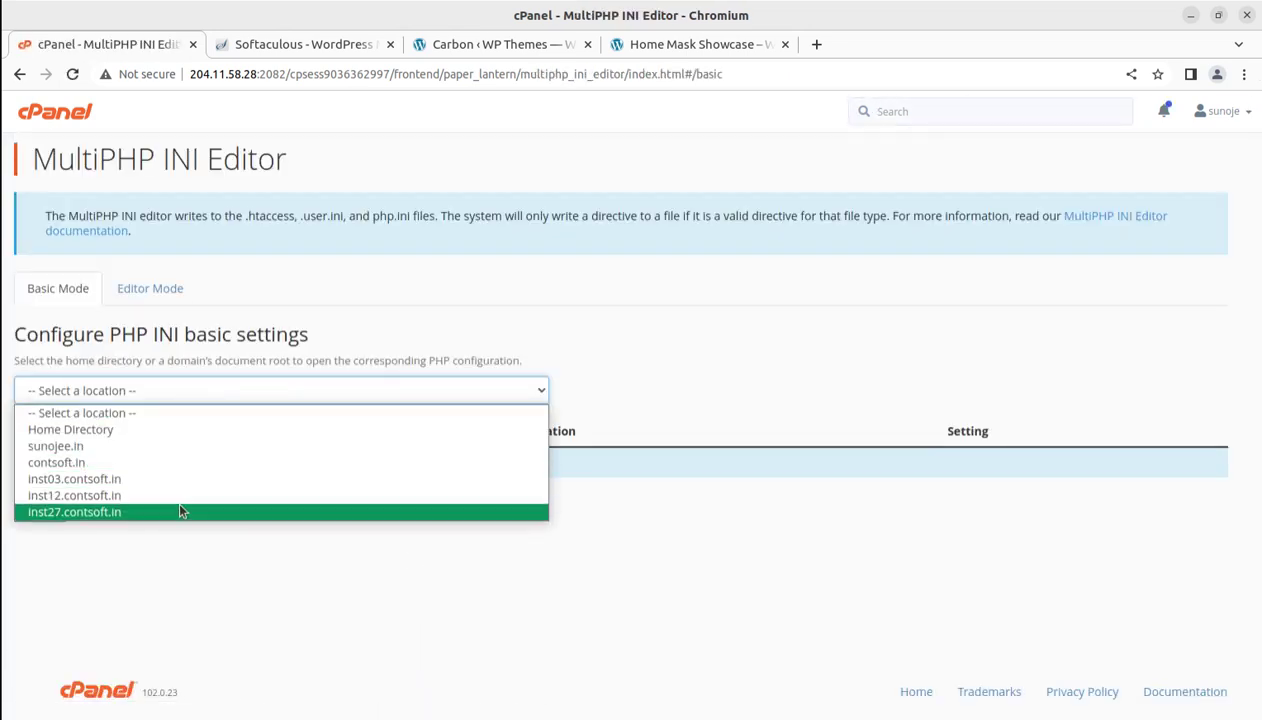
{"action": "left_click", "coordinate": [177, 502]}
{"action": "scroll", "coordinate": [718, 521], "scroll_direction": "down", "scroll_amount": 2}
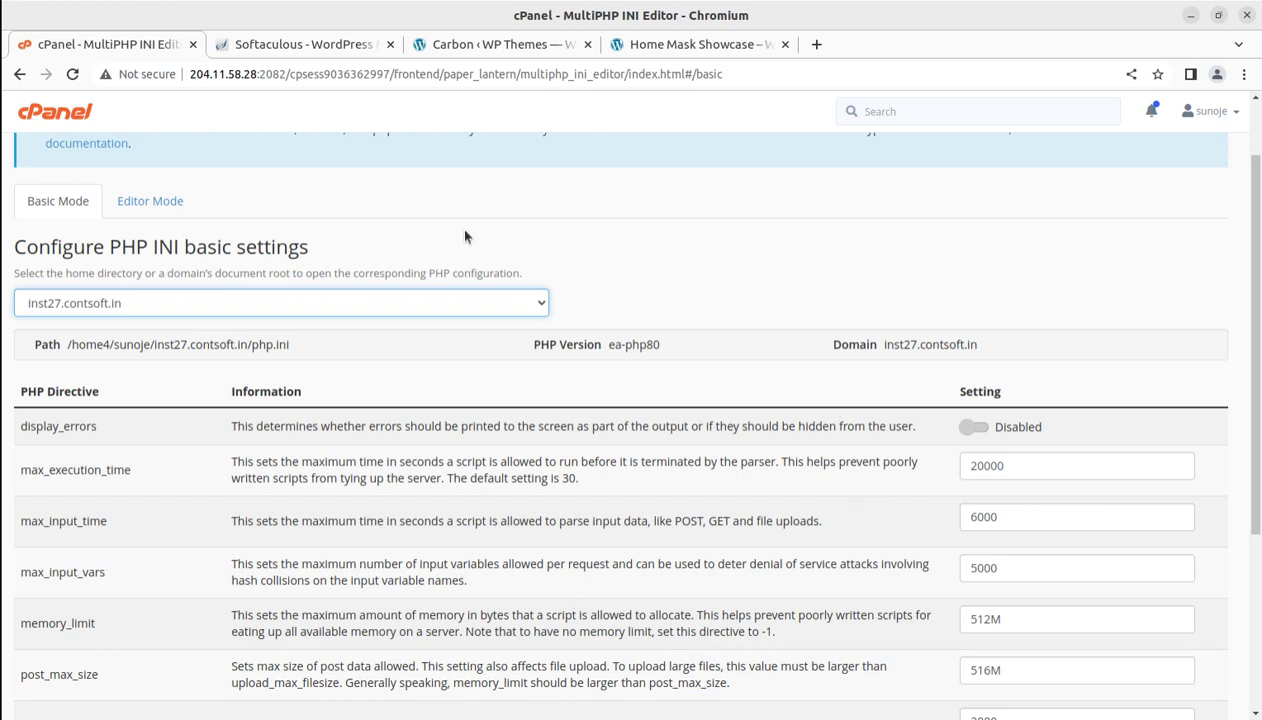
{"action": "left_click", "coordinate": [41, 124]}
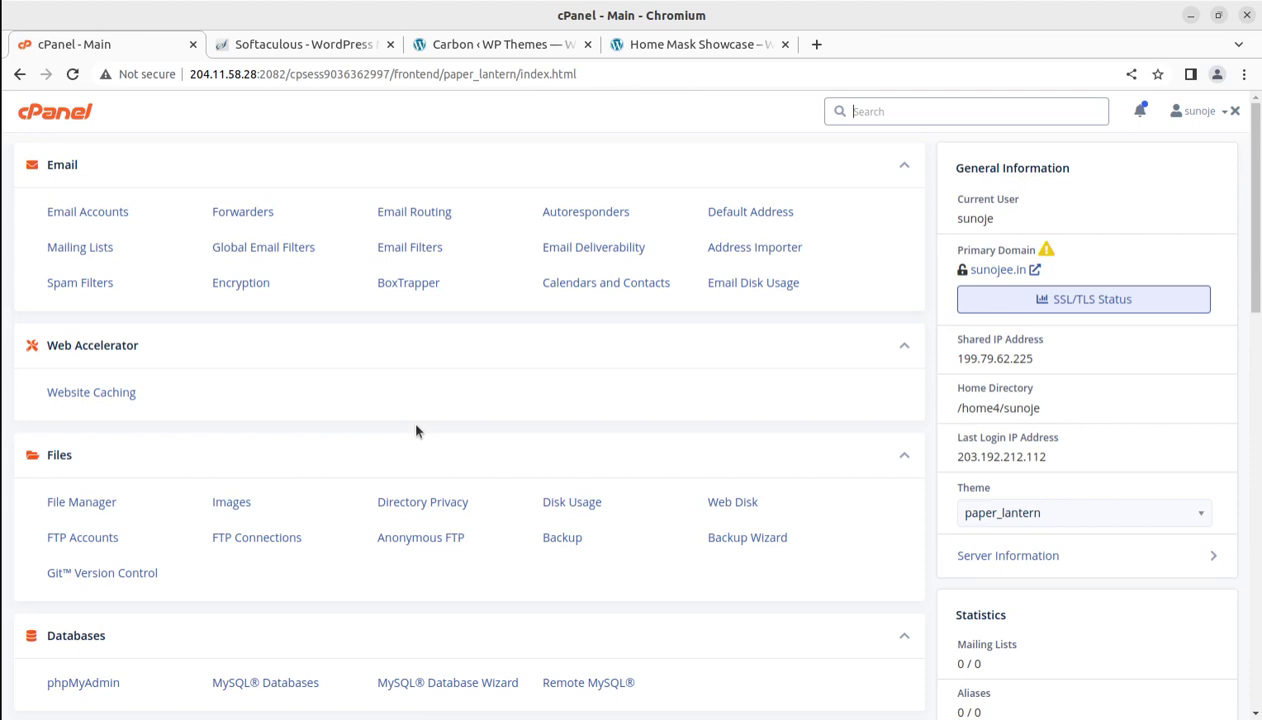
- Switch to the Softaculous WordPress Management page and go from there to the cPanel main page
{"action": "left_click", "coordinate": [282, 44]}
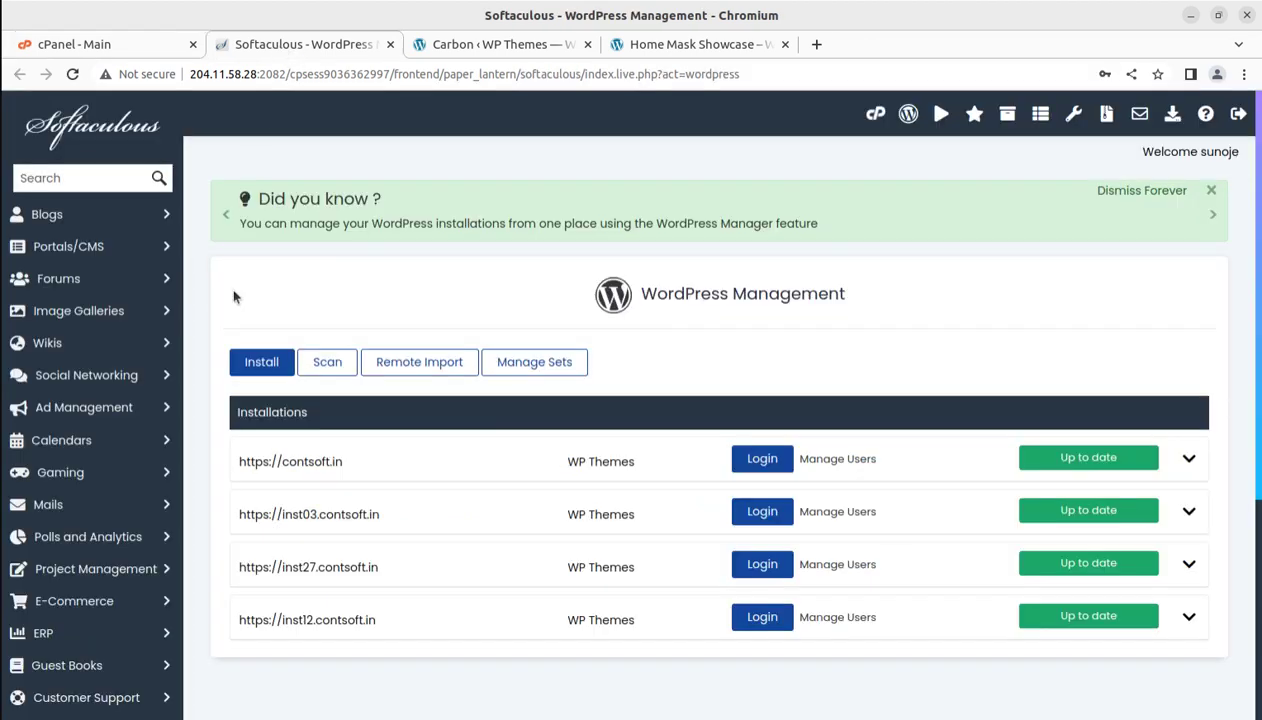
{"action": "left_click", "coordinate": [875, 114]}
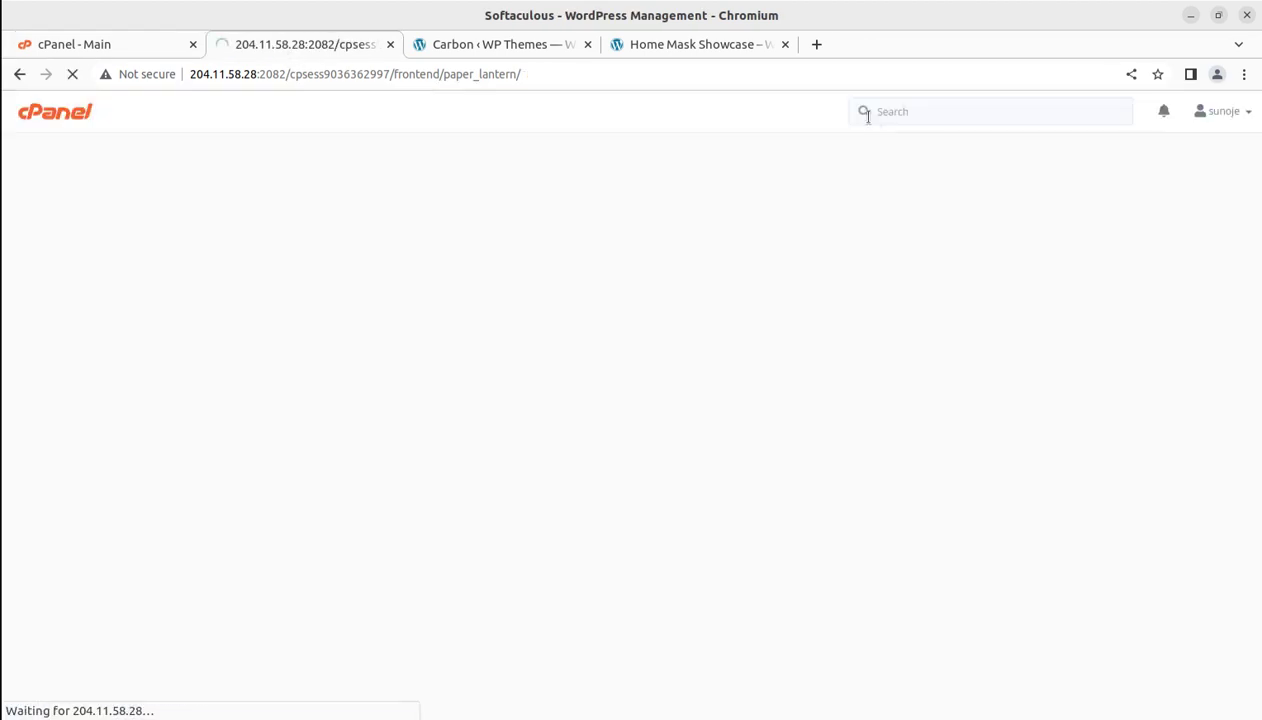
{"action": "scroll", "coordinate": [551, 495], "scroll_direction": "down", "scroll_amount": 3}
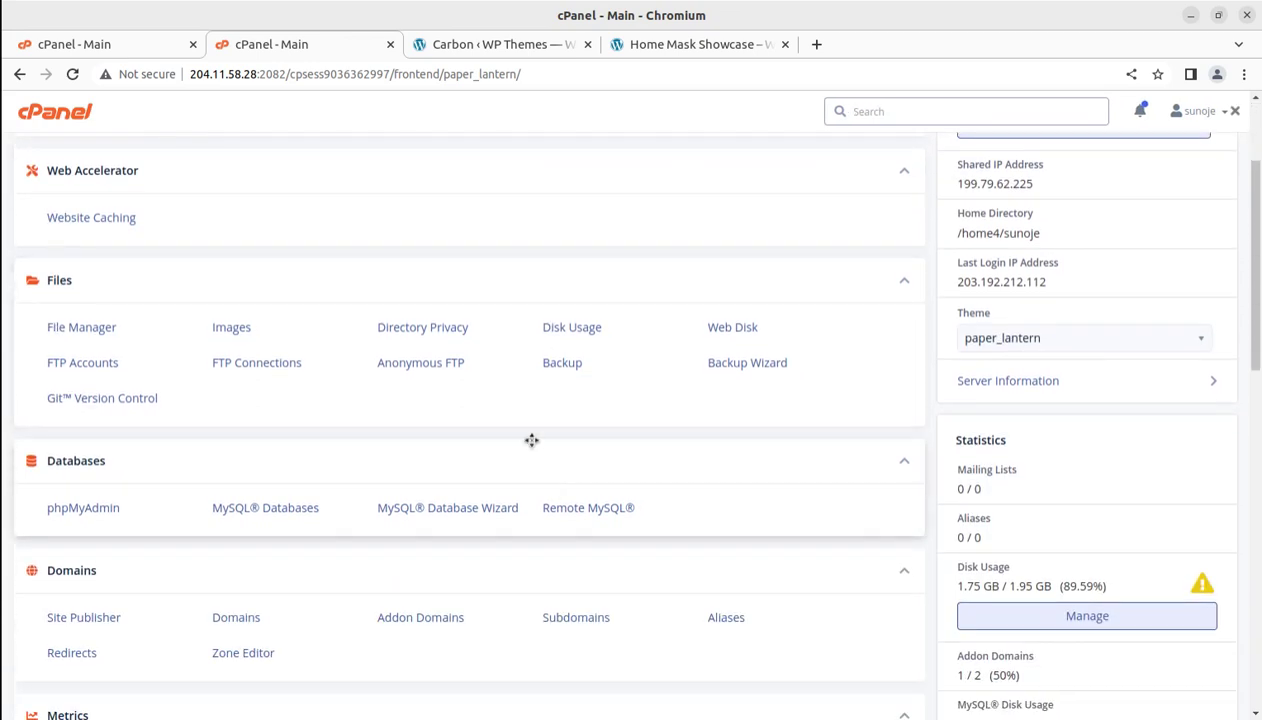
- Switch to the Carbon Demo Importer page in WordPress and highlight the PHP limits listed in its important instructions
{"action": "left_click", "coordinate": [505, 44]}
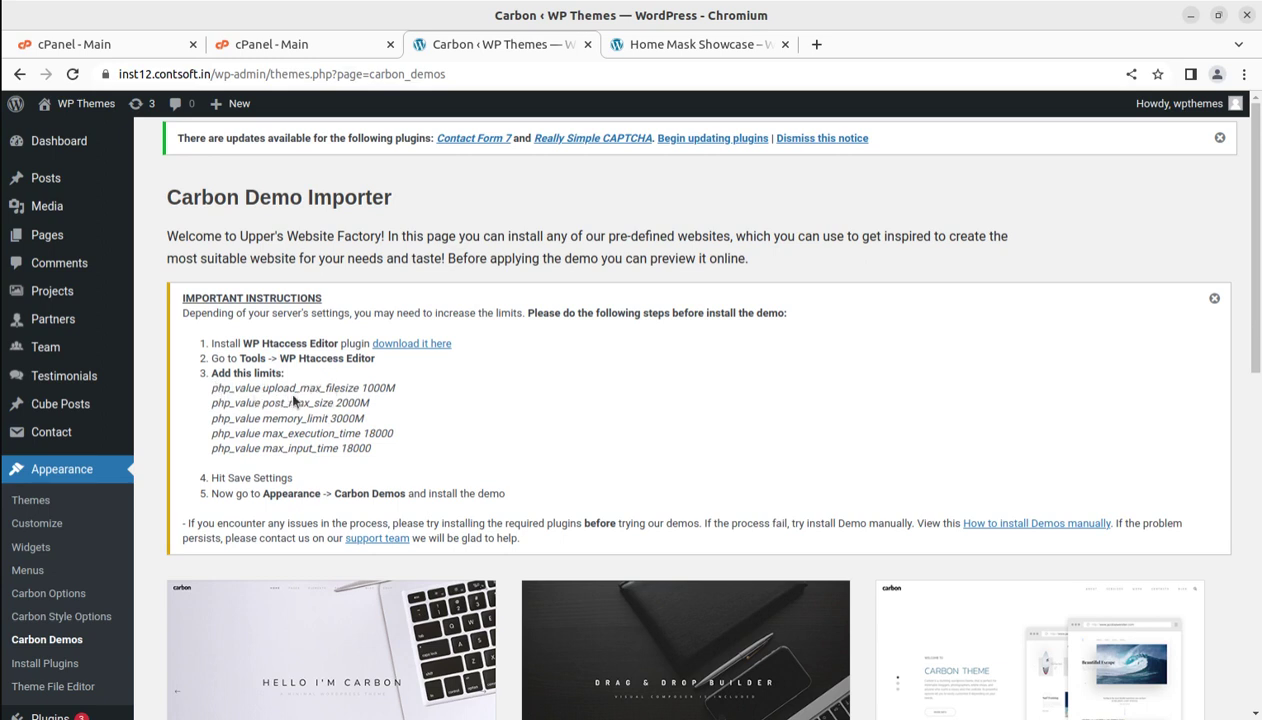
{"action": "left_click_drag", "start_coordinate": [362, 388], "coordinate": [383, 388]}
{"action": "left_click_drag", "start_coordinate": [335, 402], "coordinate": [355, 402]}
{"action": "left_click_drag", "start_coordinate": [402, 450], "coordinate": [208, 396]}
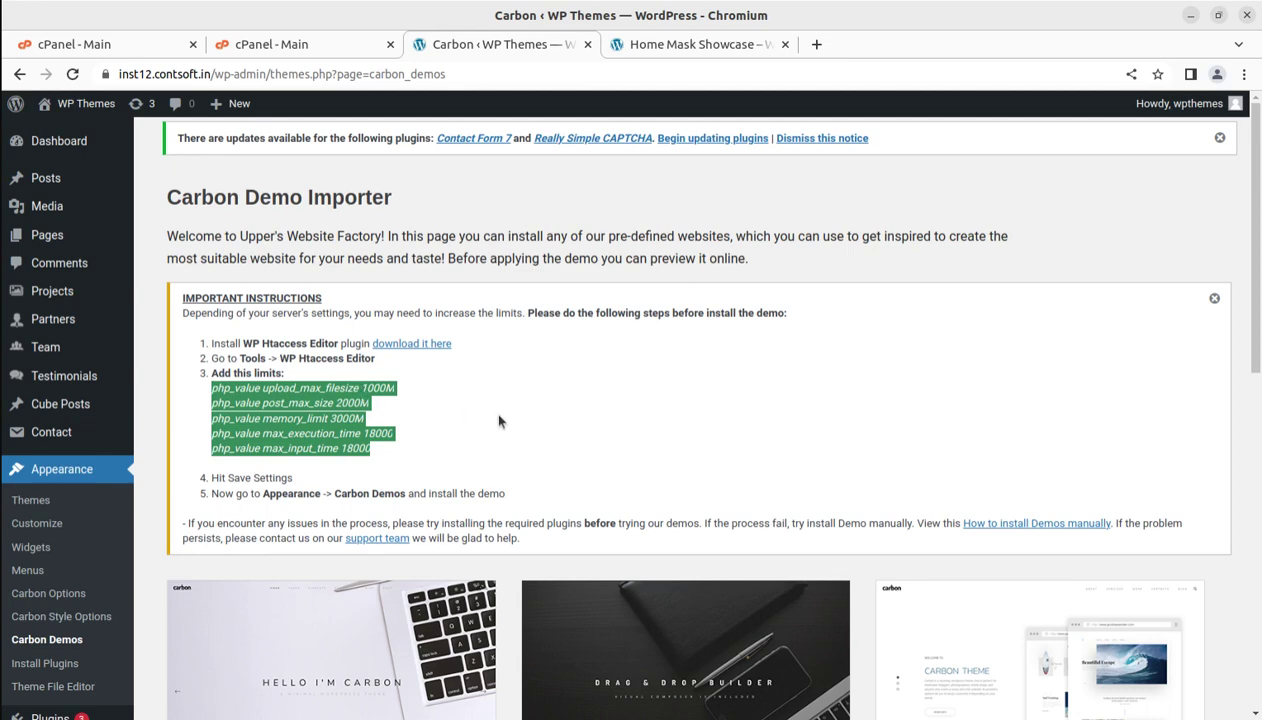
- Look over the available Carbon demos and highlight the WP Htaccess Editor plugin name in the instructions
{"action": "scroll", "coordinate": [500, 422], "scroll_direction": "down", "scroll_amount": 5}
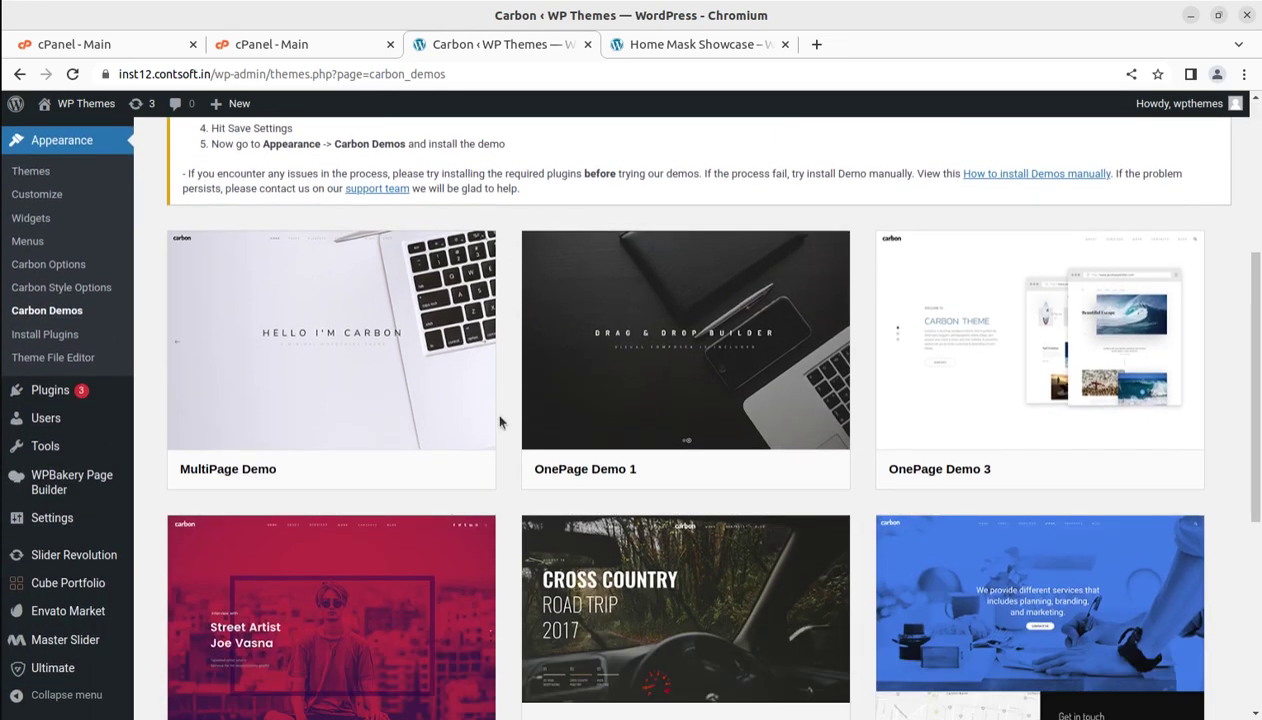
{"action": "scroll", "coordinate": [500, 422], "scroll_direction": "up", "scroll_amount": 3}
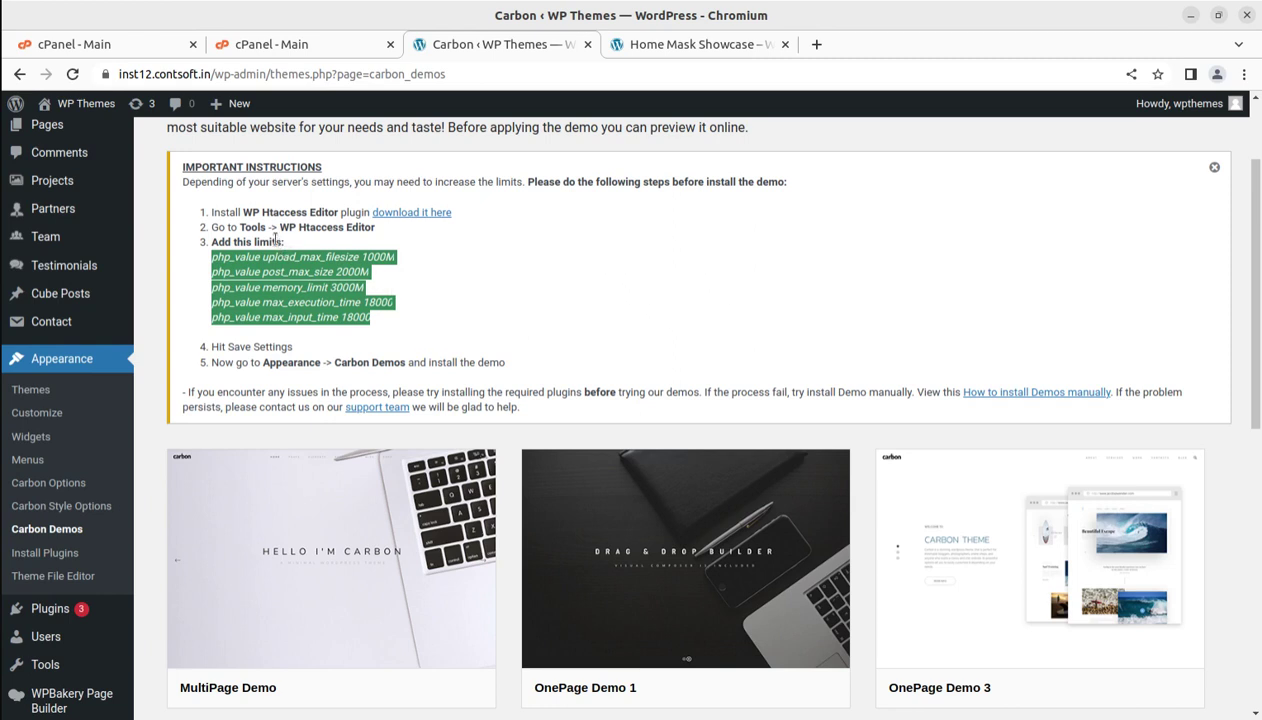
{"action": "left_click_drag", "start_coordinate": [244, 213], "coordinate": [334, 218]}
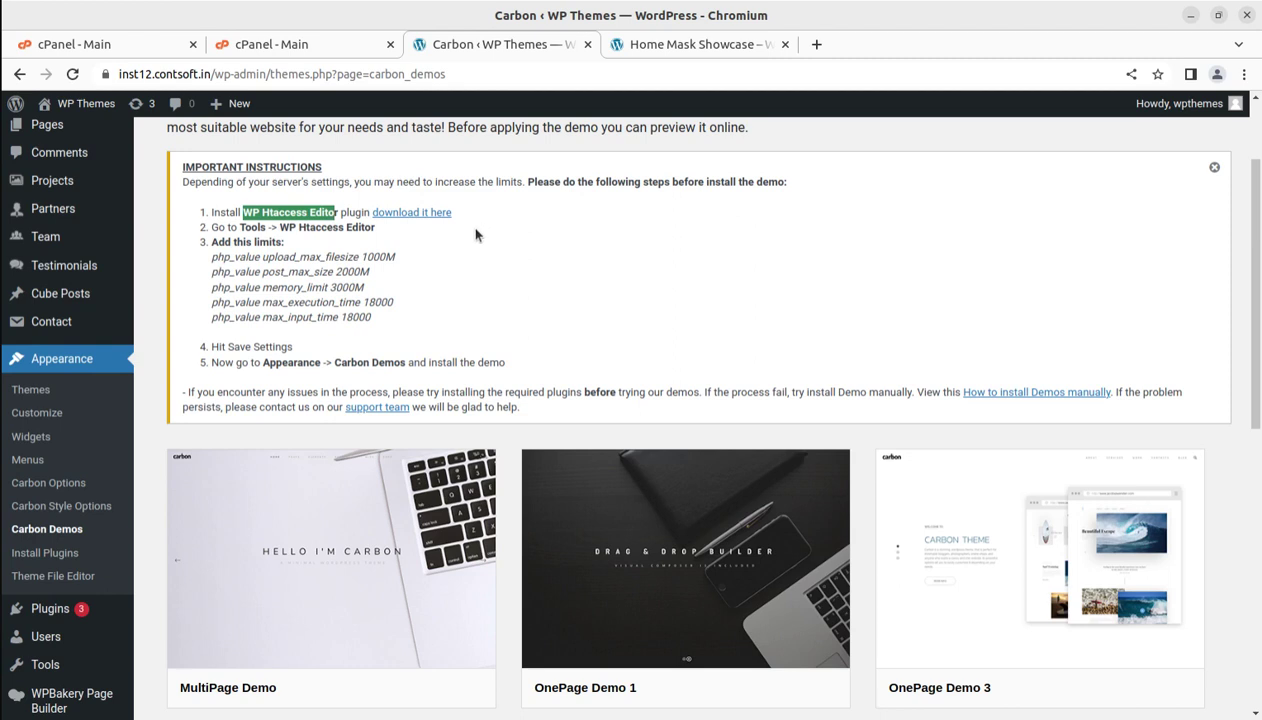
{"action": "scroll", "coordinate": [526, 333], "scroll_direction": "up", "scroll_amount": 3}
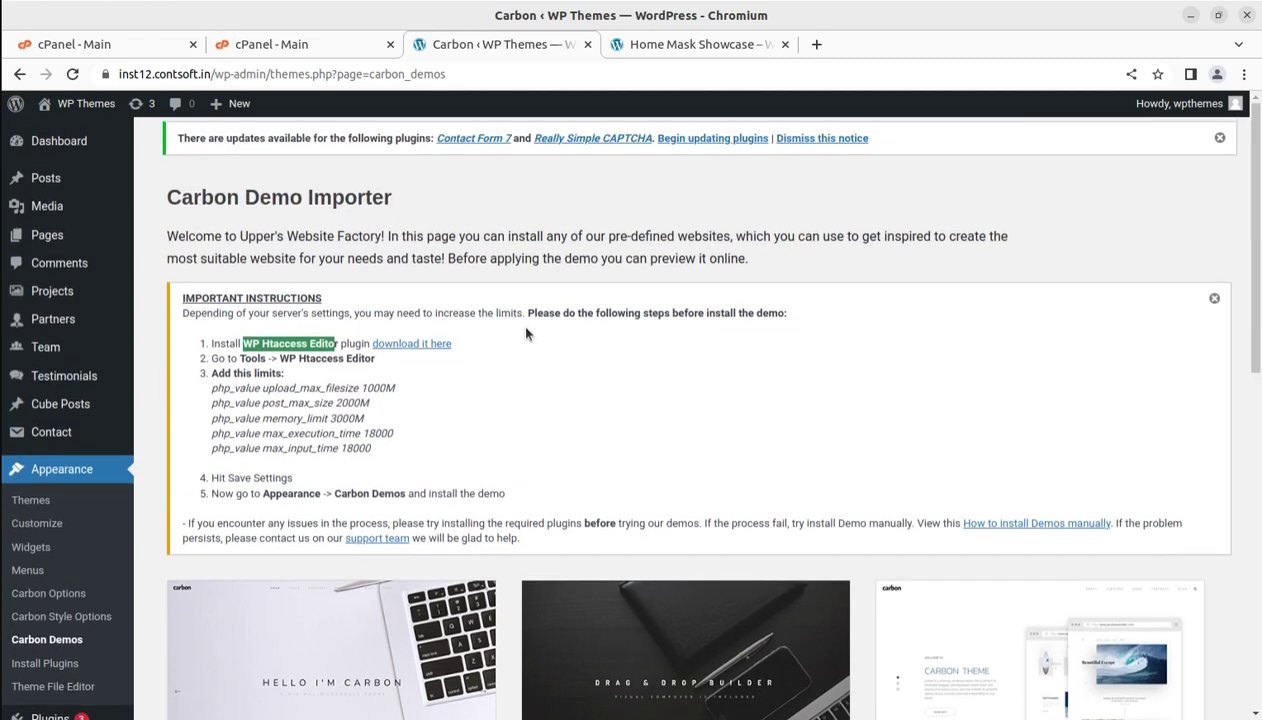
- Open the WordPress dashboard, check the cPanel main page and return to the dashboard
{"action": "left_click", "coordinate": [40, 146]}
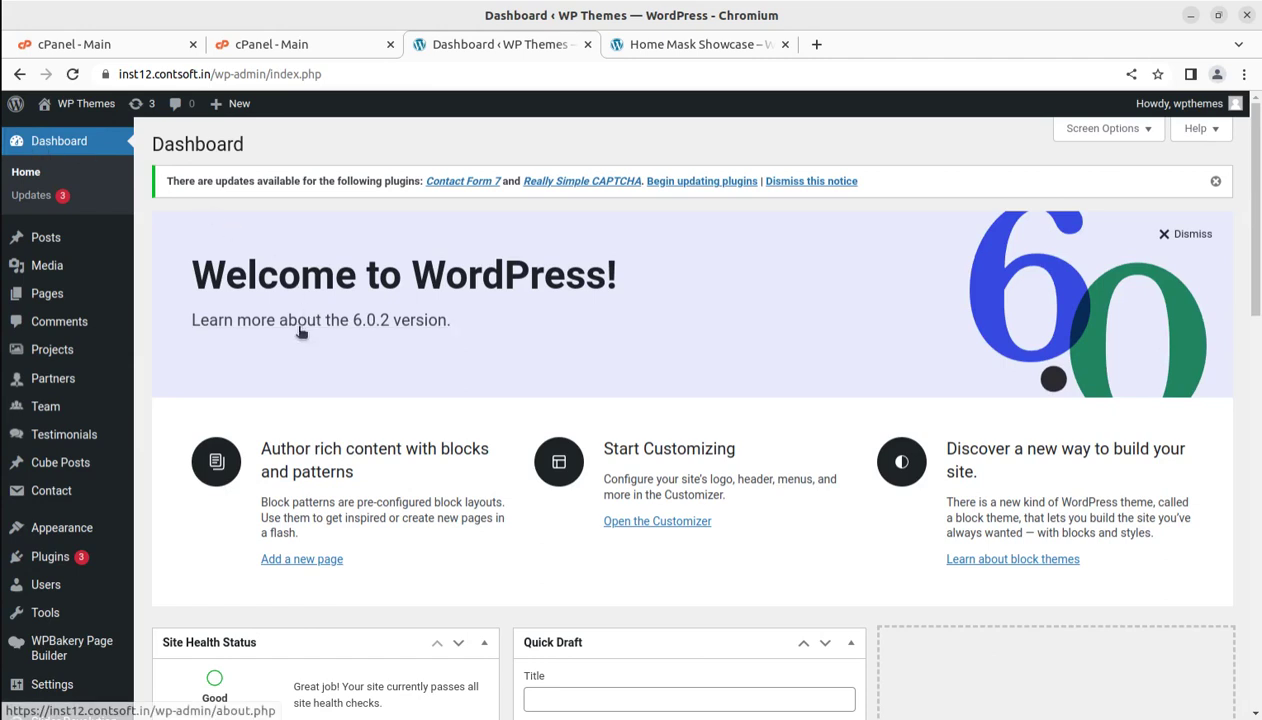
{"action": "left_click", "coordinate": [118, 46]}
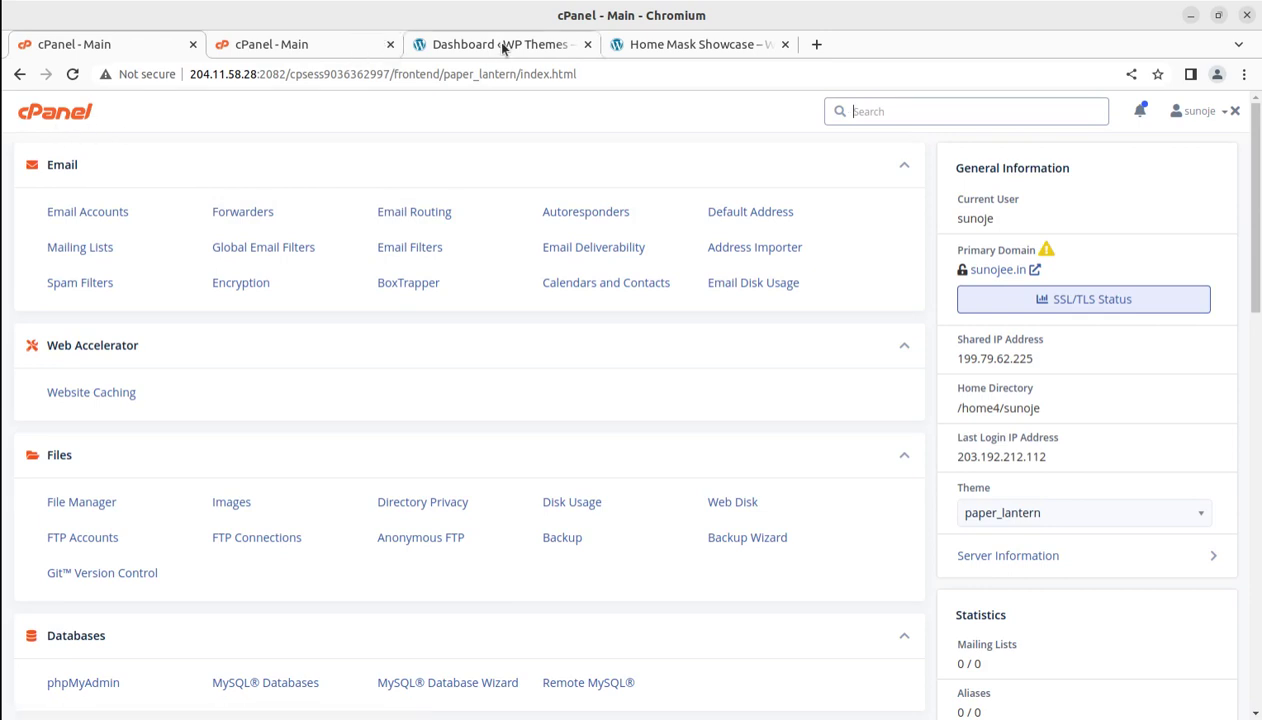
{"action": "left_click", "coordinate": [550, 46]}
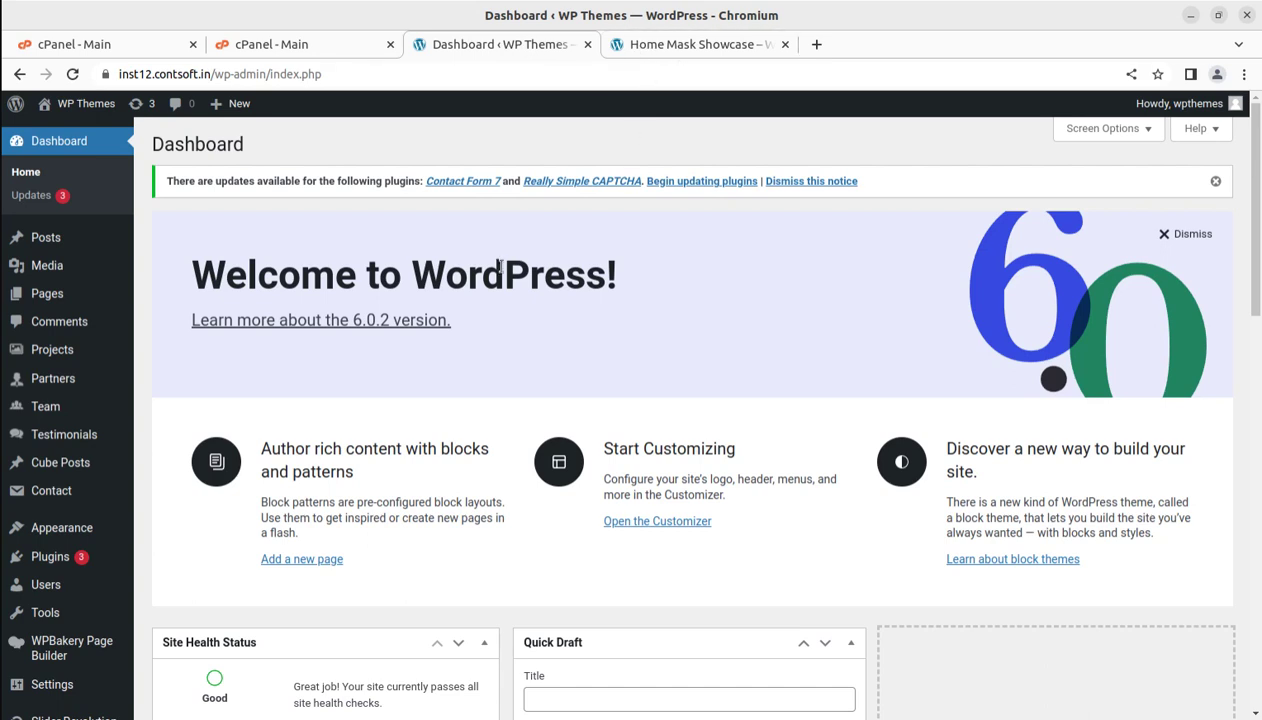
- Reopen the Carbon Demos page, highlight its PHP limits and bring up the Htaccess File Editor plugin page on WordPress.org
{"action": "scroll", "coordinate": [493, 240], "scroll_direction": "down", "scroll_amount": 3}
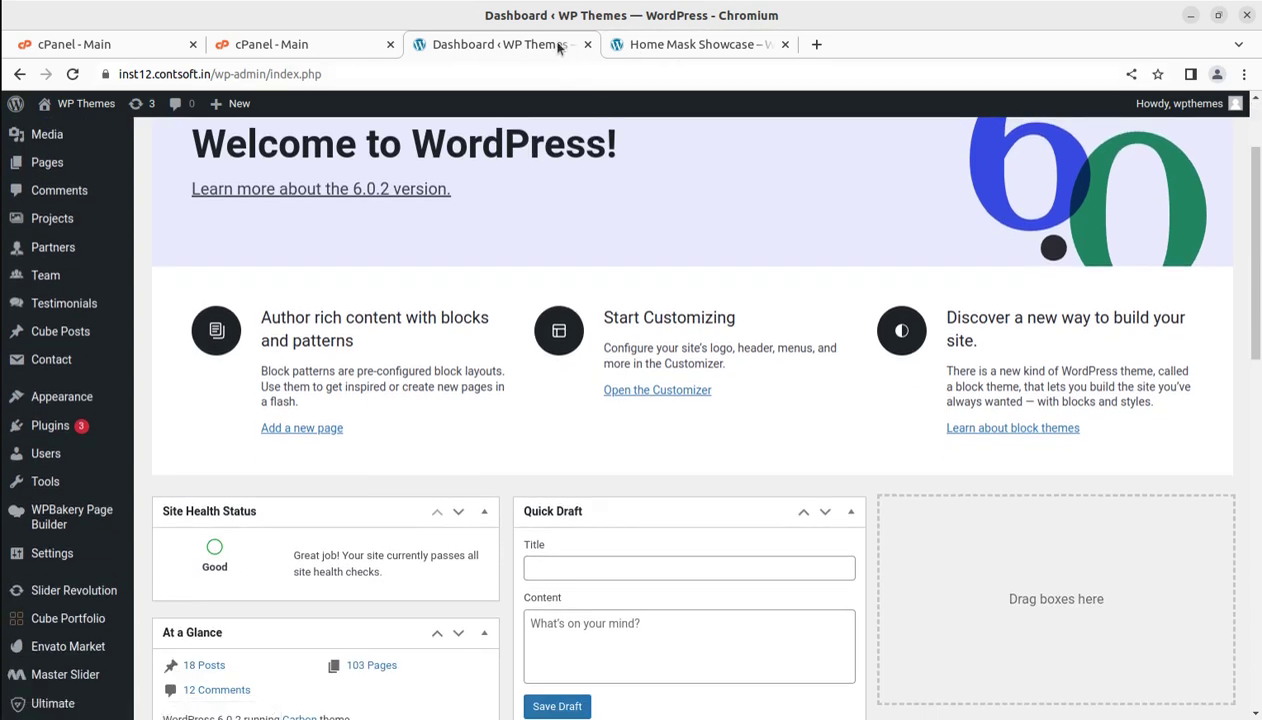
{"action": "scroll", "coordinate": [447, 385], "scroll_direction": "down", "scroll_amount": 3}
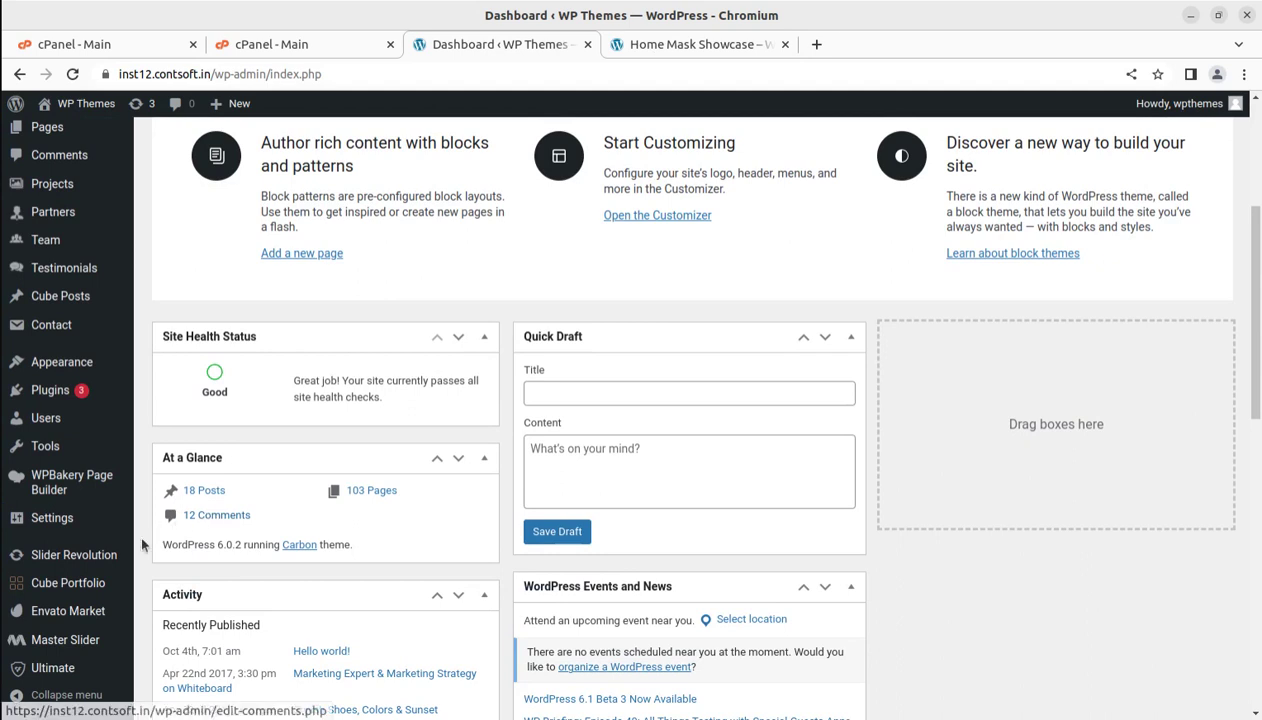
{"action": "scroll", "coordinate": [45, 392], "scroll_direction": "down", "scroll_amount": 2}
{"action": "mouse_move", "coordinate": [55, 362]}
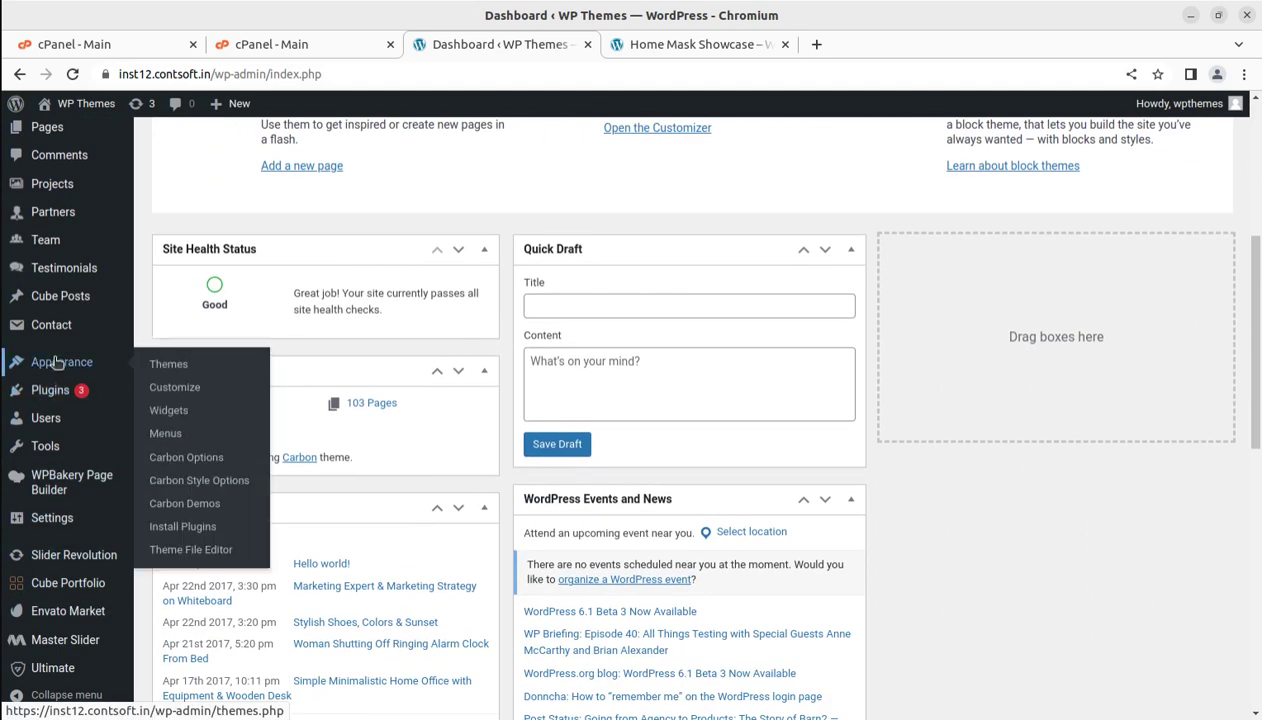
{"action": "left_click", "coordinate": [183, 510]}
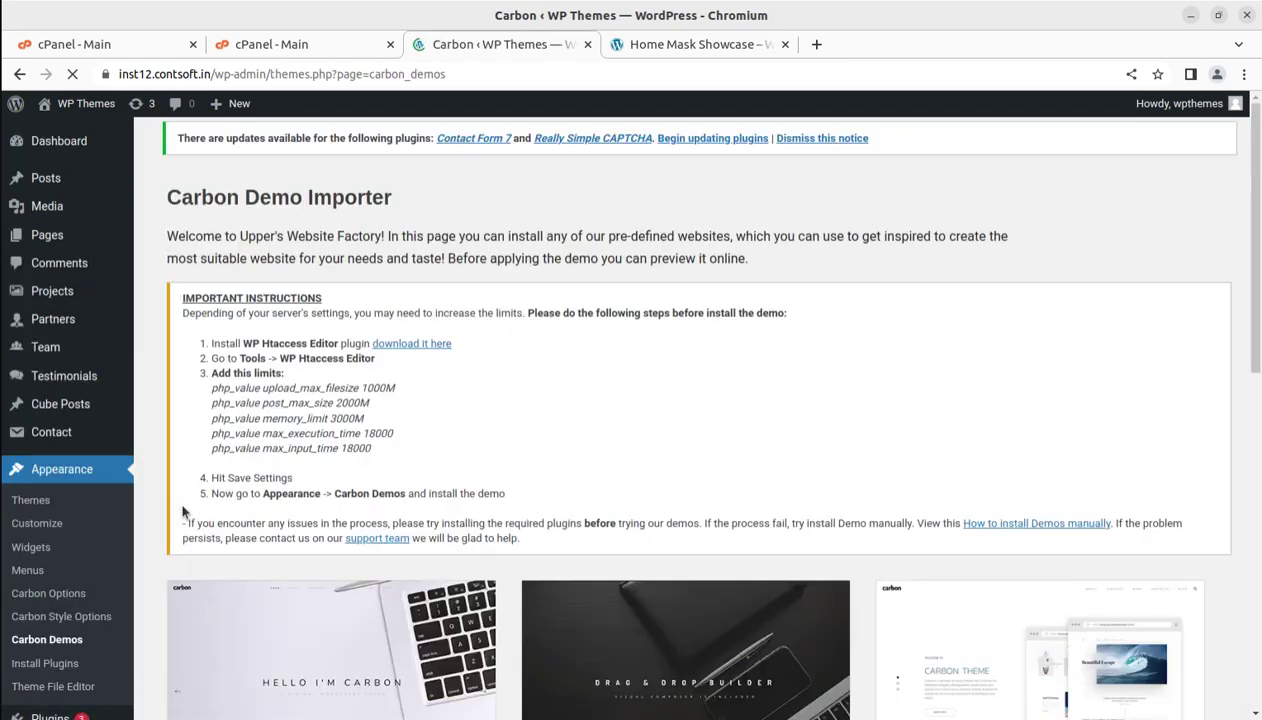
{"action": "left_click_drag", "start_coordinate": [210, 391], "coordinate": [382, 462]}
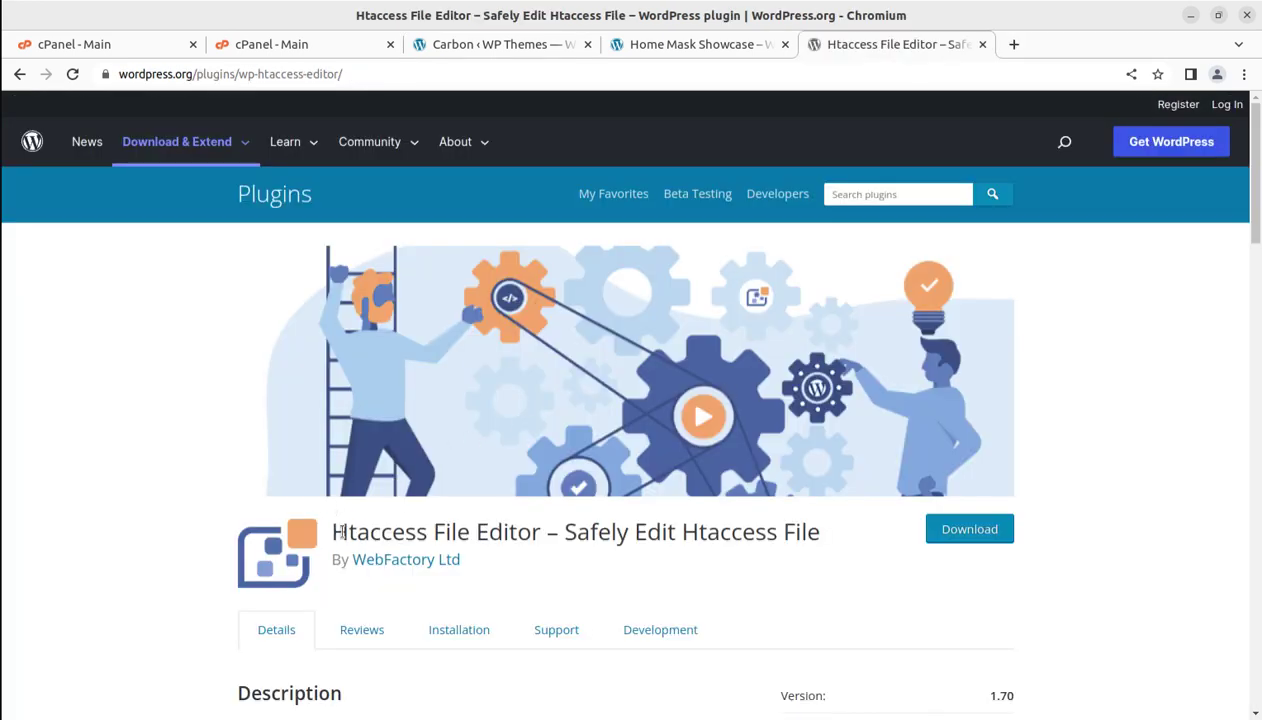
- Highlight the Htaccess File Editor title and its developer on the plugin page, and examine the description, version details and ratings
{"action": "left_click_drag", "start_coordinate": [330, 531], "coordinate": [539, 540]}
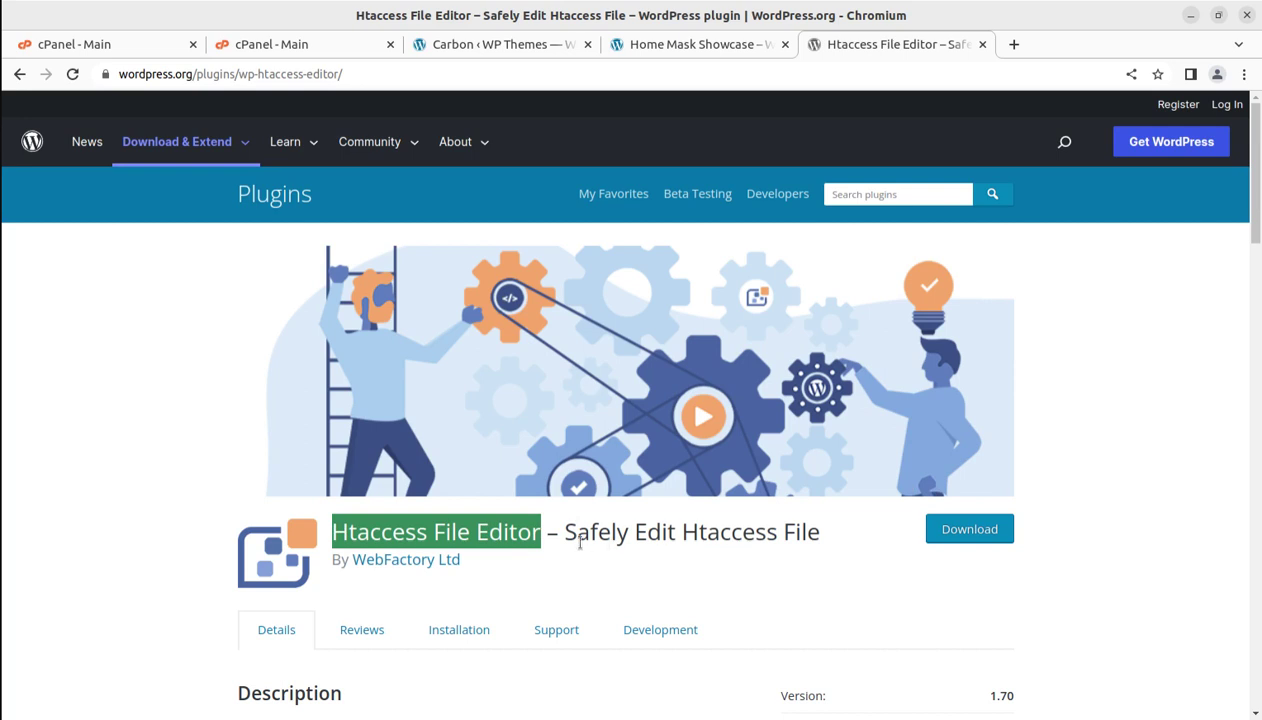
{"action": "left_click_drag", "start_coordinate": [567, 533], "coordinate": [815, 536]}
{"action": "scroll", "coordinate": [799, 532], "scroll_direction": "down", "scroll_amount": 2}
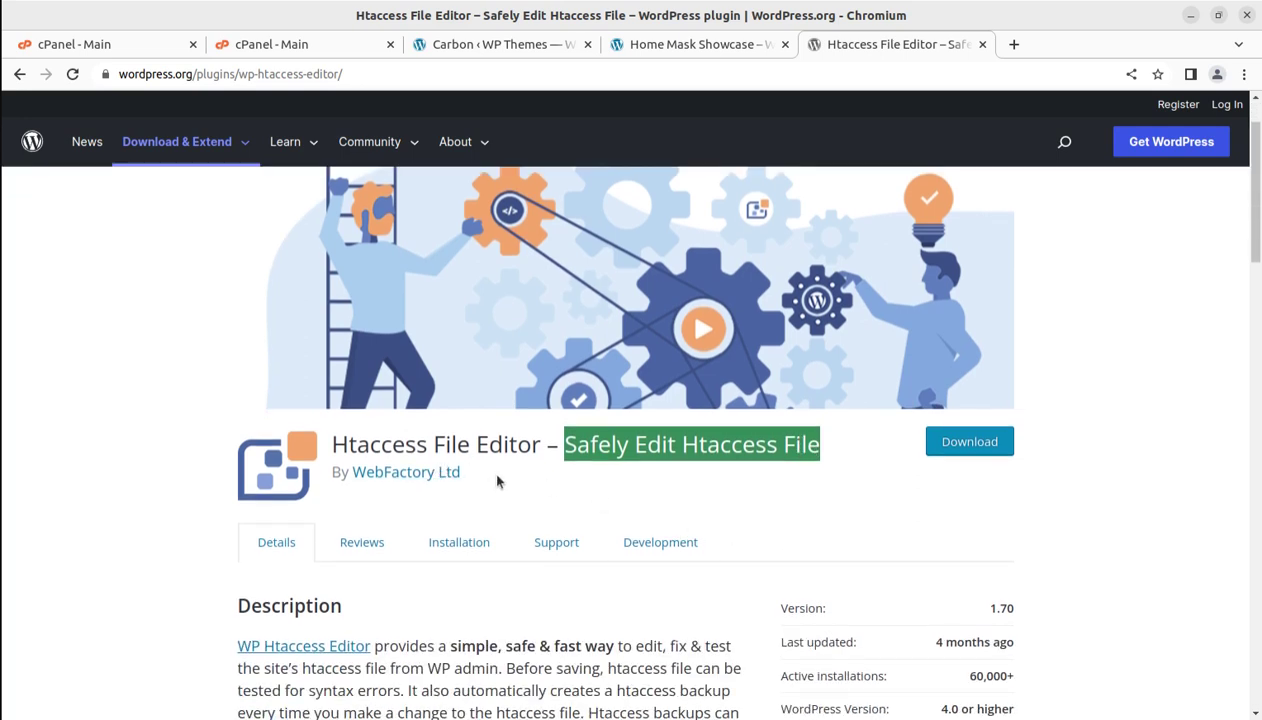
{"action": "left_click_drag", "start_coordinate": [497, 479], "coordinate": [352, 472]}
{"action": "scroll", "coordinate": [653, 544], "scroll_direction": "down", "scroll_amount": 3}
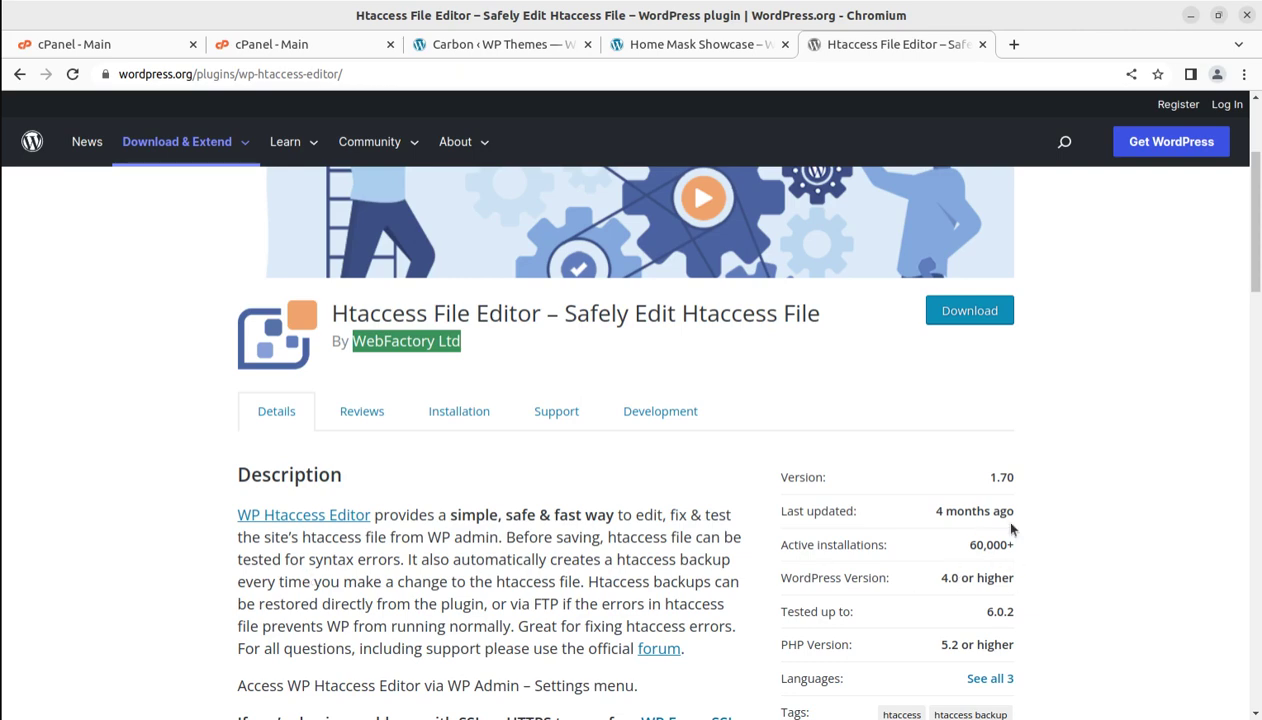
{"action": "scroll", "coordinate": [800, 575], "scroll_direction": "down", "scroll_amount": 3}
{"action": "scroll", "coordinate": [806, 586], "scroll_direction": "down", "scroll_amount": 2}
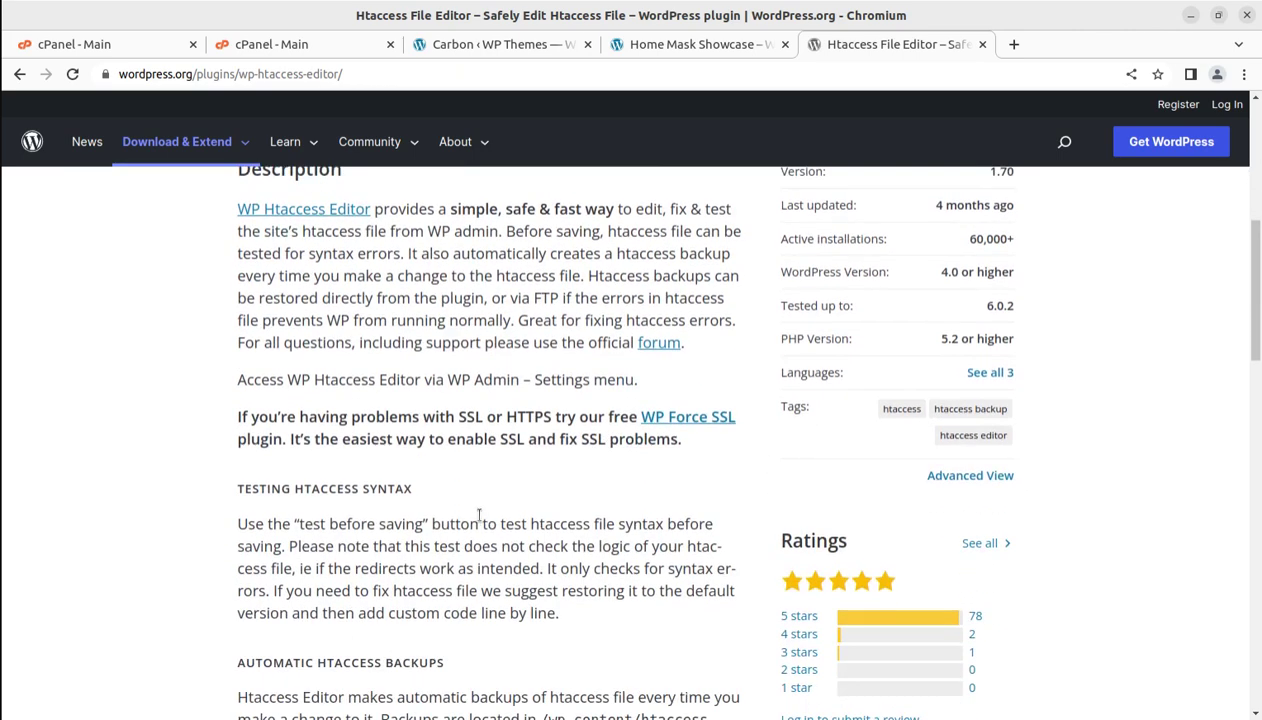
{"action": "scroll", "coordinate": [493, 520], "scroll_direction": "up", "scroll_amount": 6}
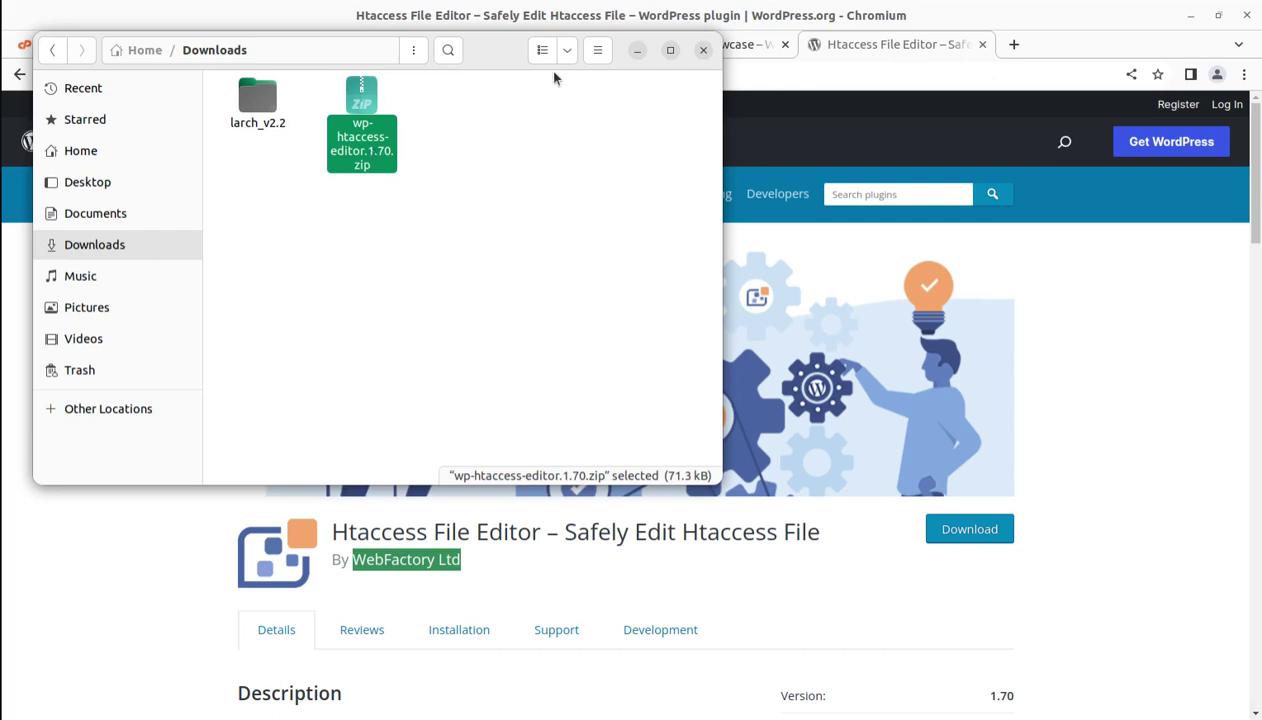
- Minimise the Downloads folder window, go to the WordPress dashboard of the WP Themes site and open its Add Plugins page
{"action": "left_click", "coordinate": [637, 50]}
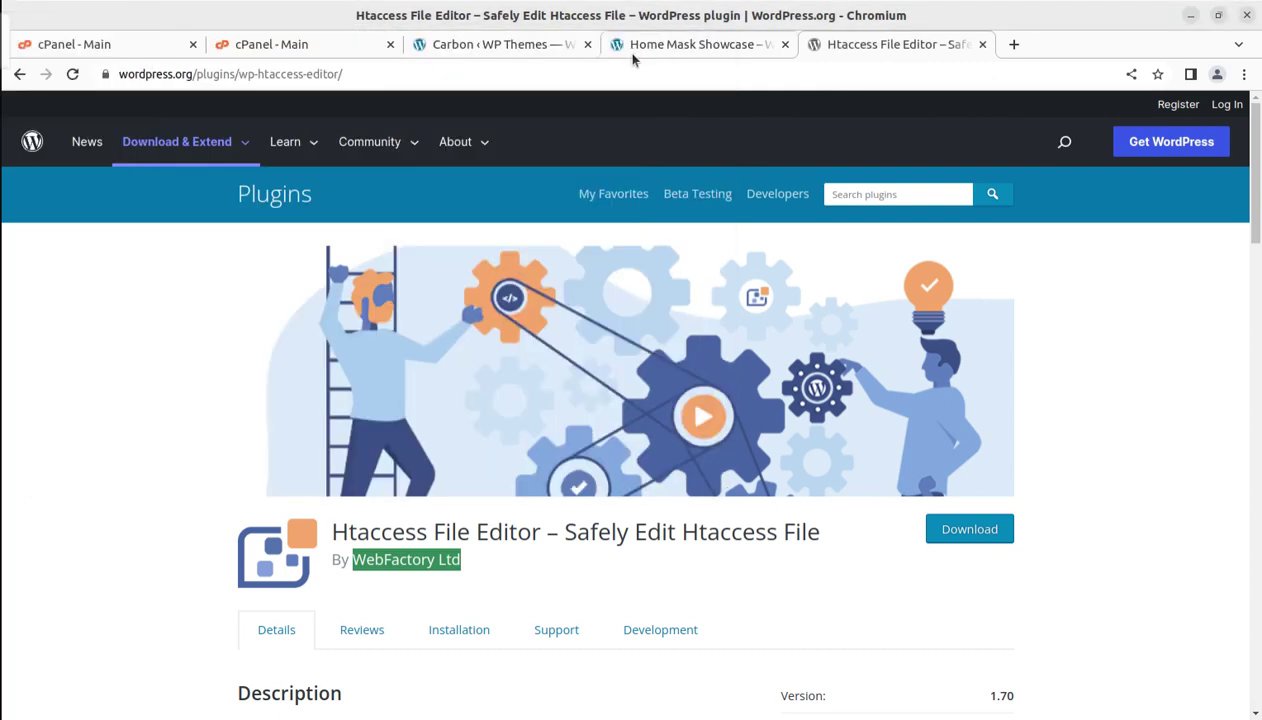
{"action": "left_click", "coordinate": [519, 45]}
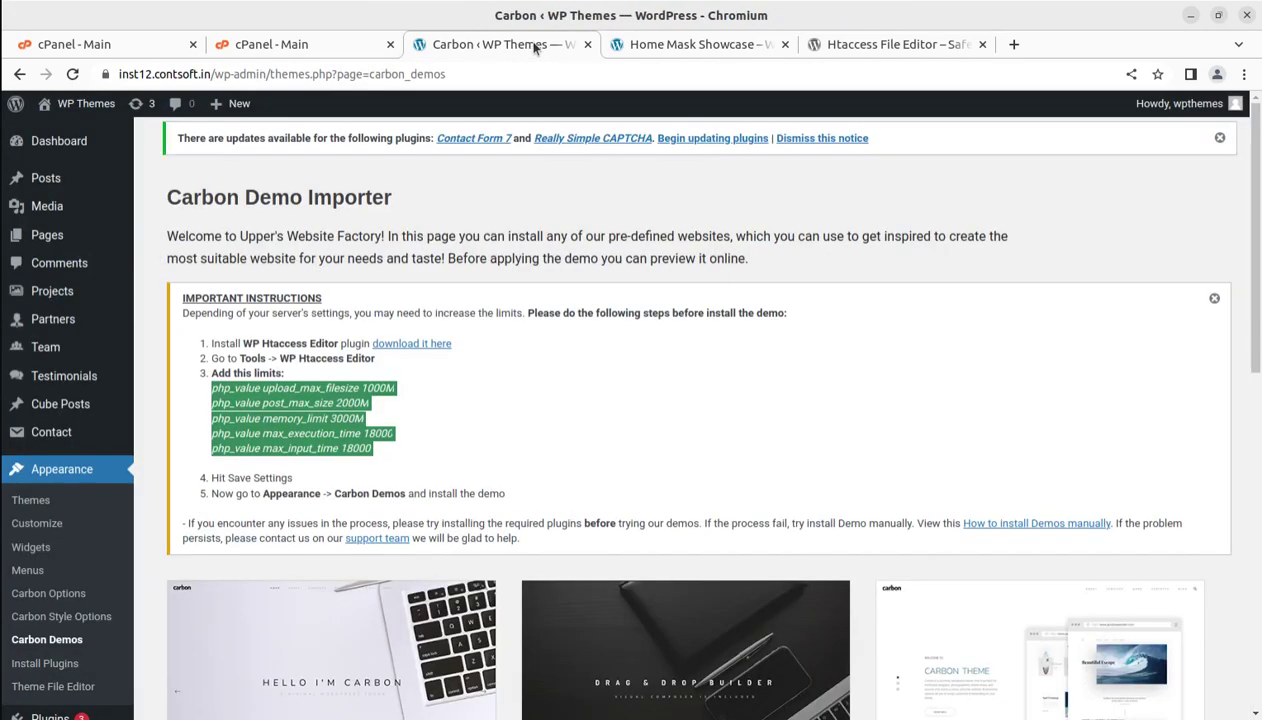
{"action": "left_click", "coordinate": [637, 48]}
{"action": "mouse_move", "coordinate": [85, 100]}
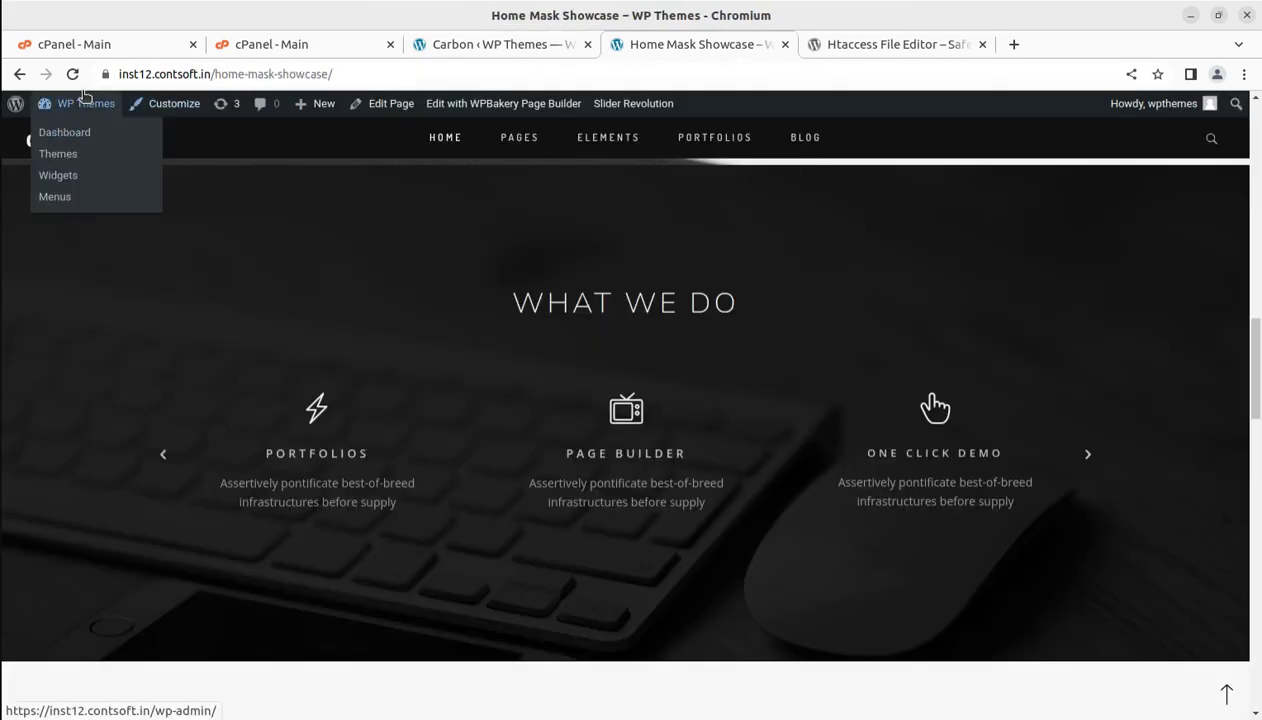
{"action": "left_click", "coordinate": [85, 132]}
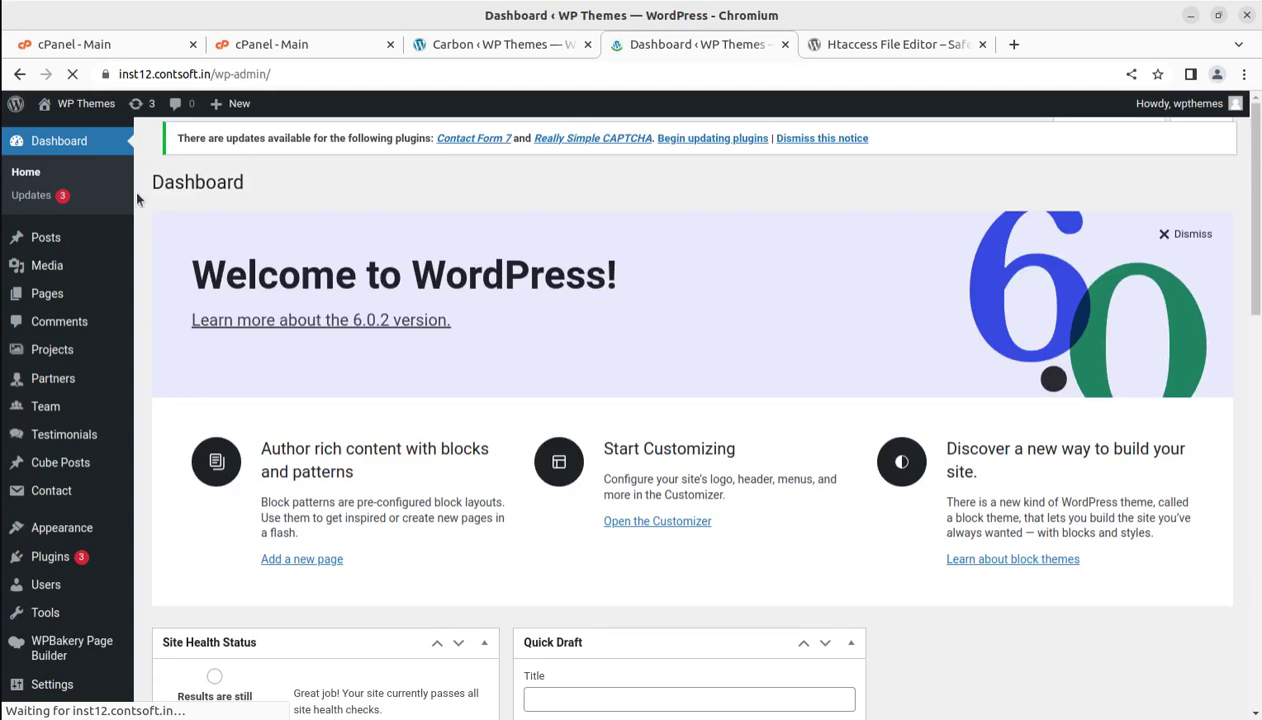
{"action": "mouse_move", "coordinate": [50, 557]}
{"action": "left_click", "coordinate": [160, 583]}
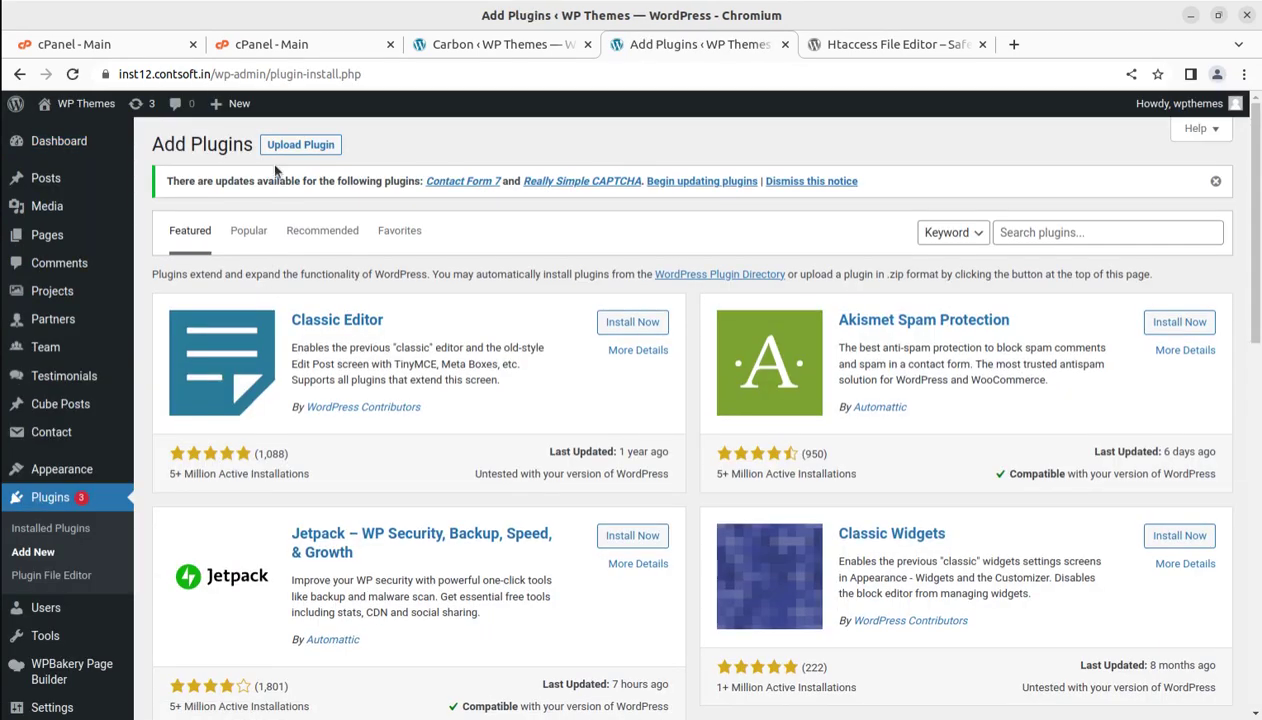
- Upload wp-htaccess-editor.1.70.zip from the Downloads folder as a new plugin, install it and activate it
{"action": "left_click", "coordinate": [300, 144]}
{"action": "left_click", "coordinate": [590, 344]}
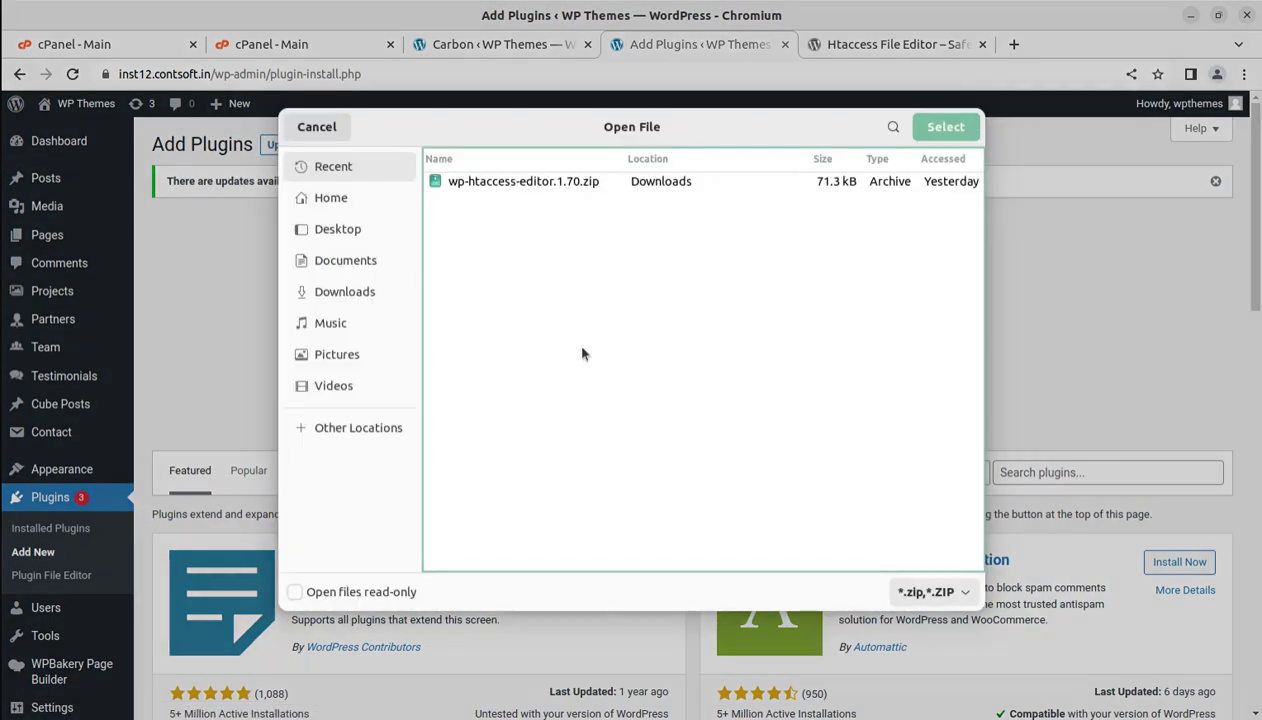
{"action": "left_click", "coordinate": [352, 292]}
{"action": "left_click", "coordinate": [512, 238]}
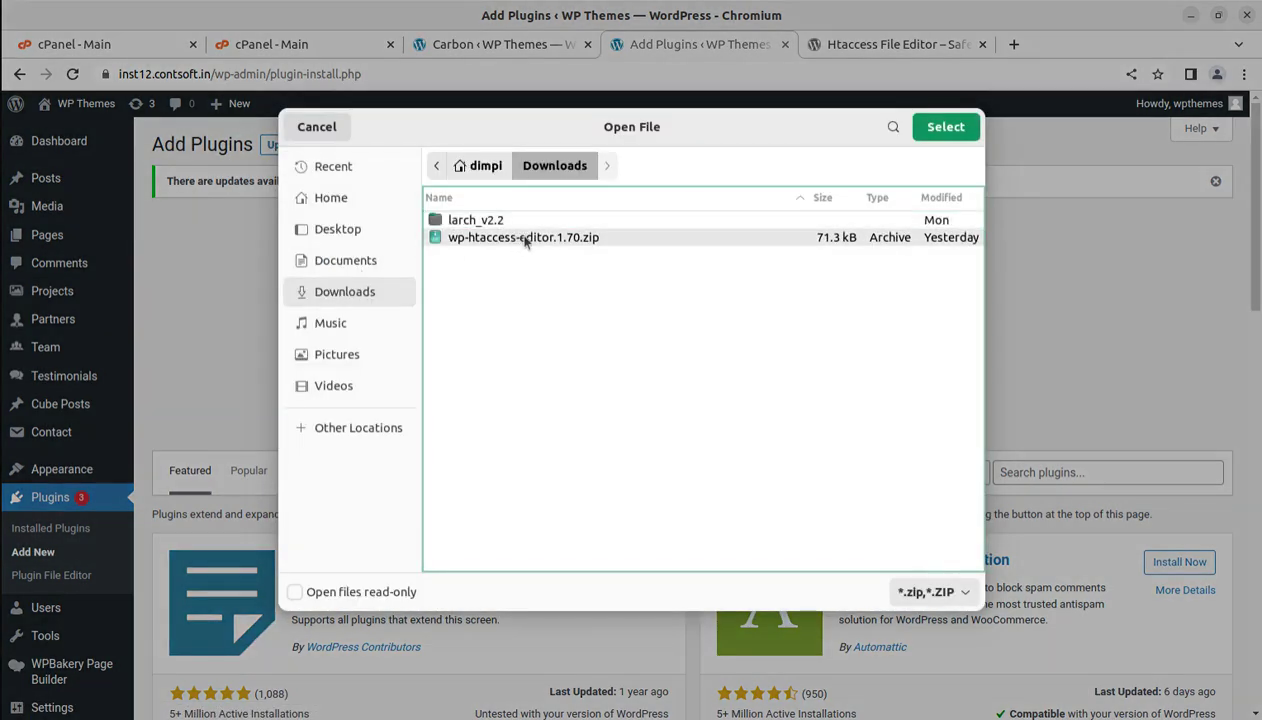
{"action": "left_click", "coordinate": [940, 127]}
{"action": "left_click", "coordinate": [798, 346]}
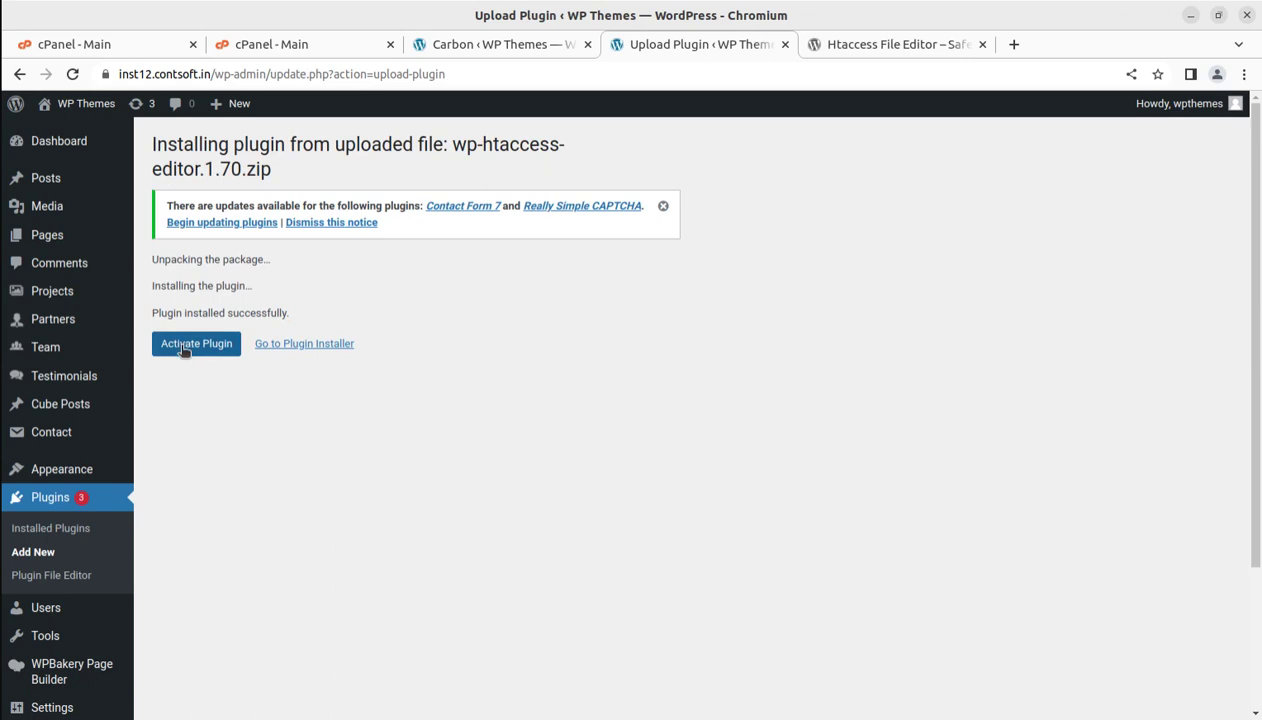
{"action": "left_click", "coordinate": [183, 349]}
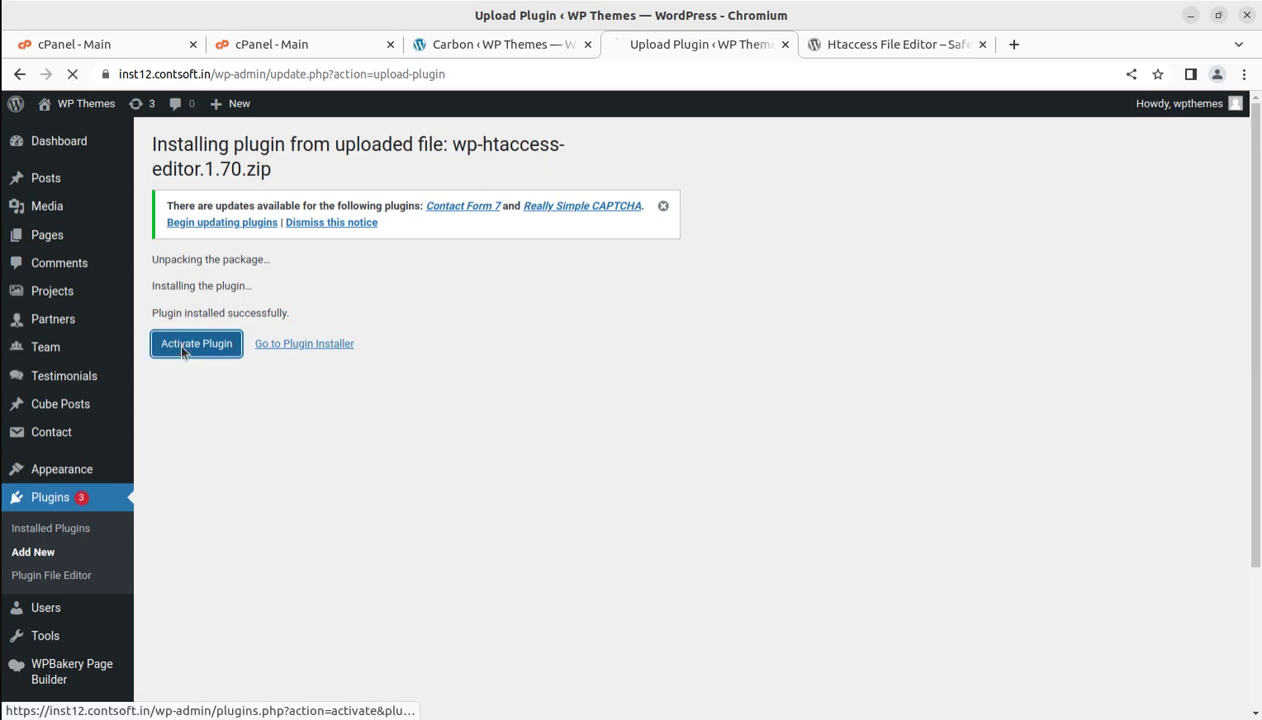
- Look over the tool sections and account statistics on the cPanel main page
{"action": "left_click", "coordinate": [106, 44]}
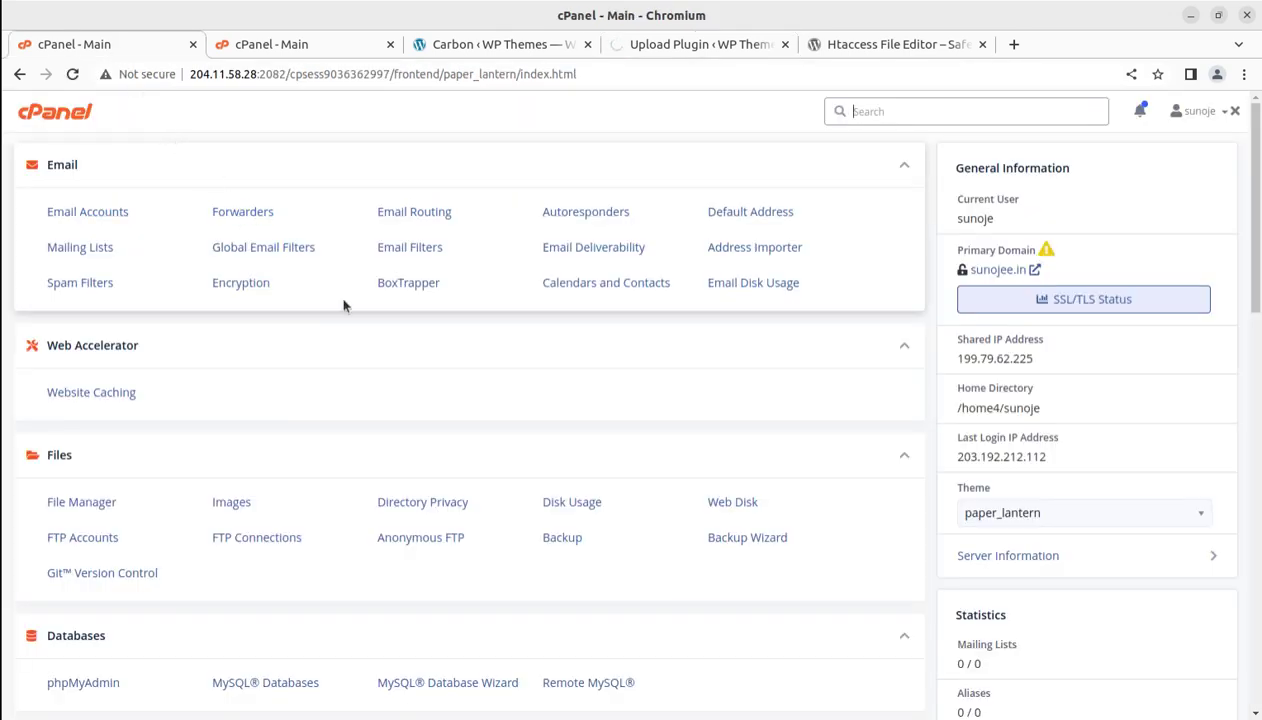
{"action": "scroll", "coordinate": [378, 337], "scroll_direction": "down", "scroll_amount": 1}
{"action": "scroll", "coordinate": [442, 510], "scroll_direction": "down", "scroll_amount": 2}
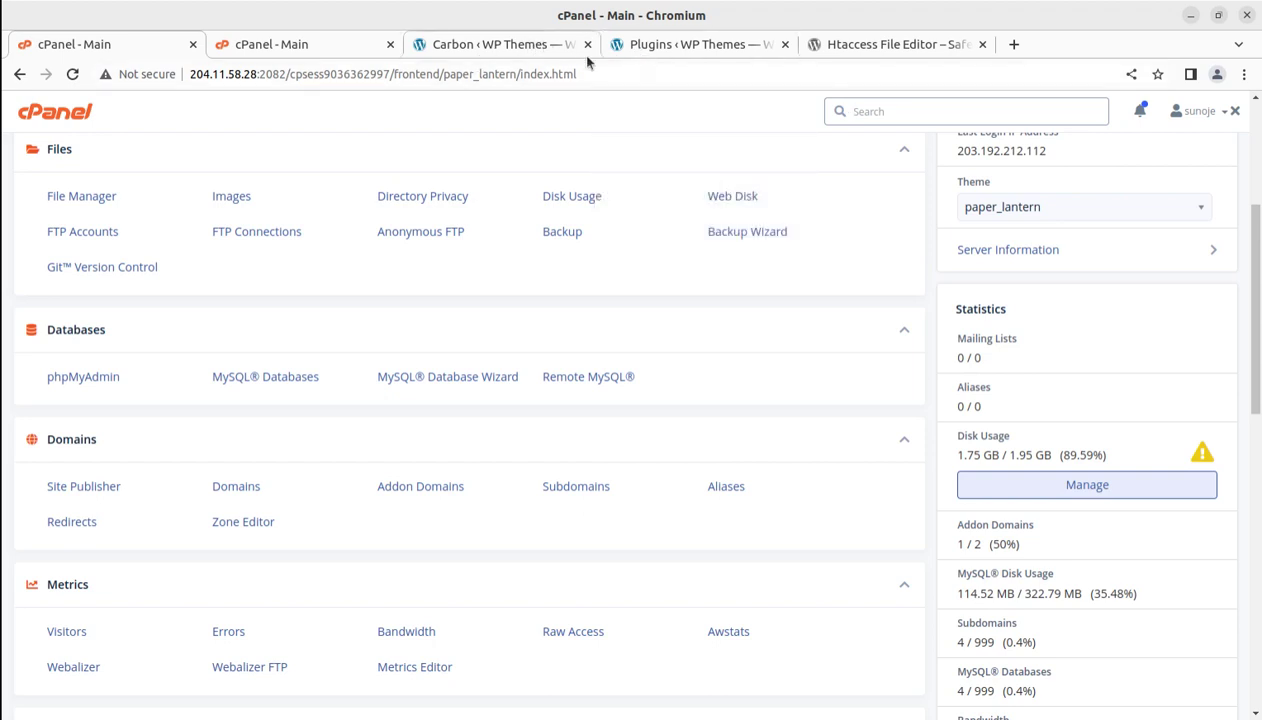
- Return to the WordPress Plugins page, open the WP Htaccess Editor settings and enable the editor past its caution notice
{"action": "left_click", "coordinate": [660, 49]}
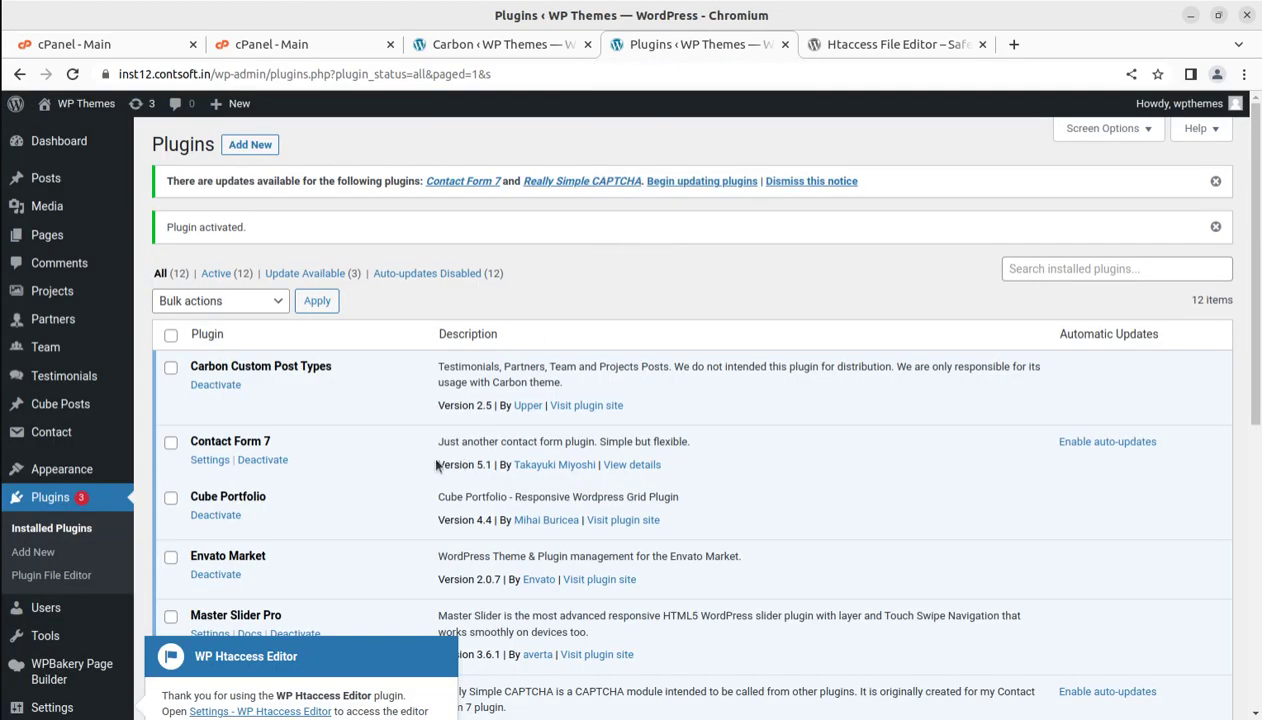
{"action": "scroll", "coordinate": [434, 458], "scroll_direction": "down", "scroll_amount": 3}
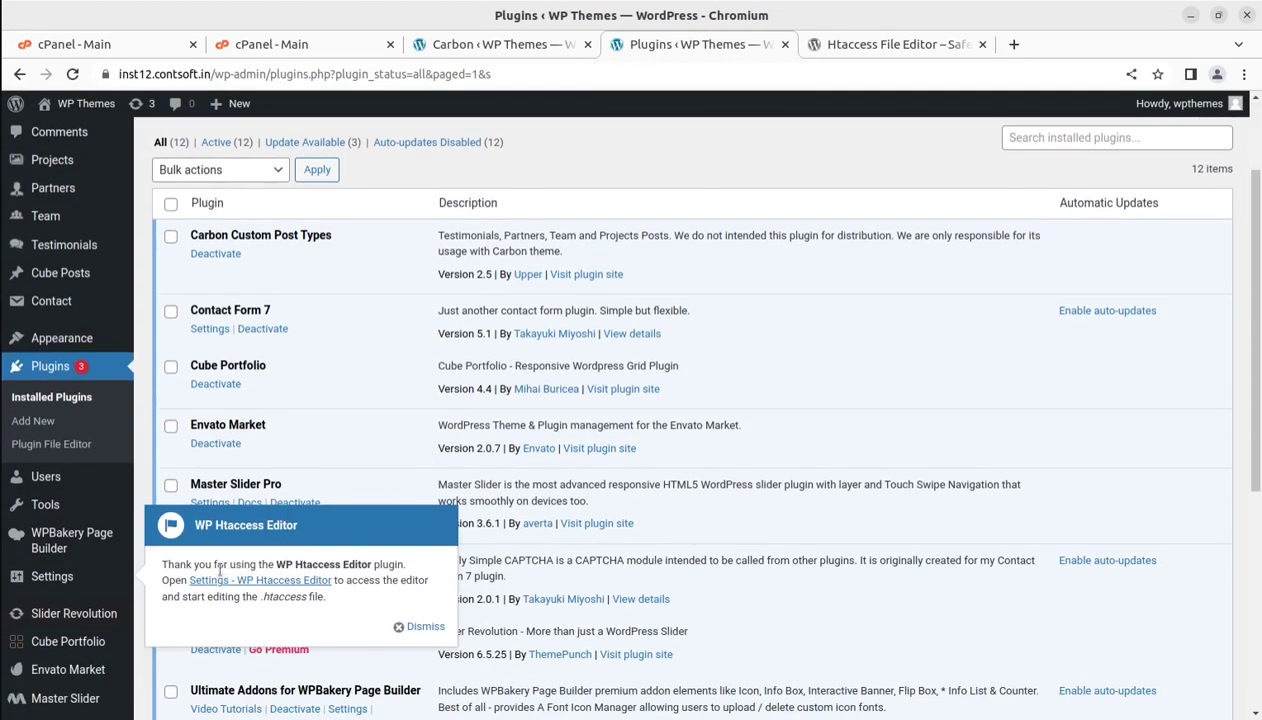
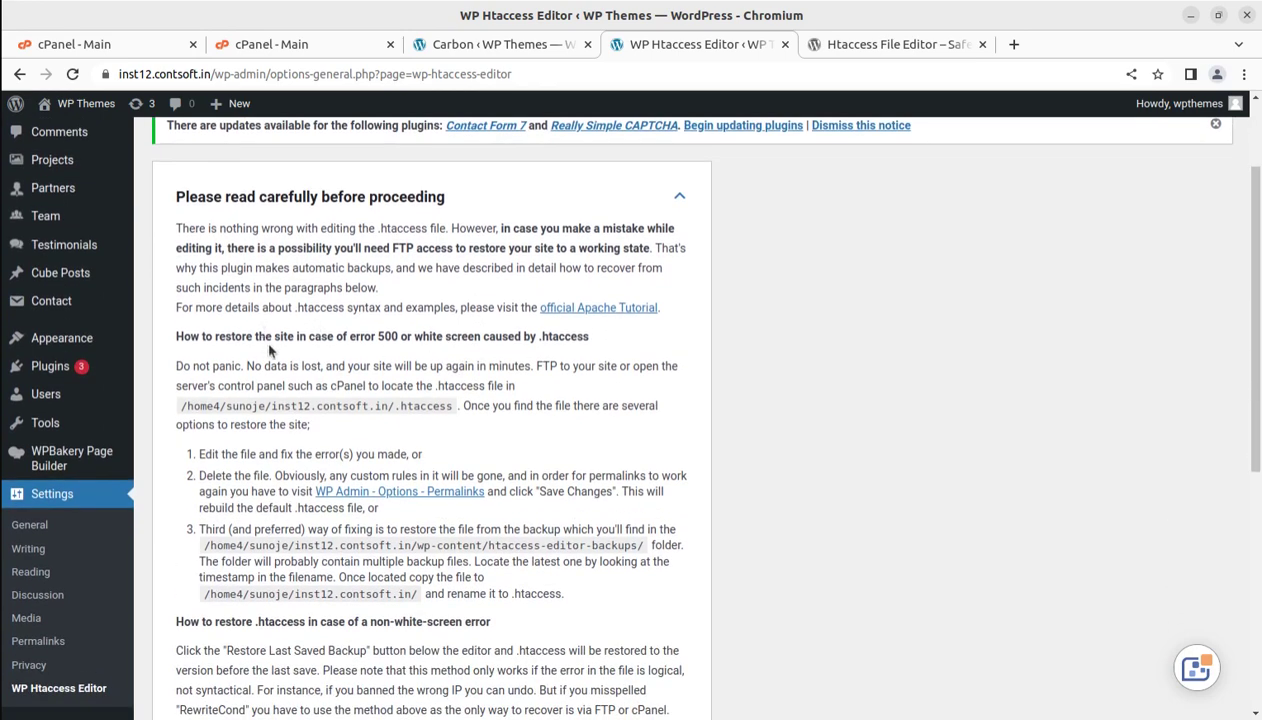
{"action": "scroll", "coordinate": [267, 345], "scroll_direction": "down", "scroll_amount": 7}
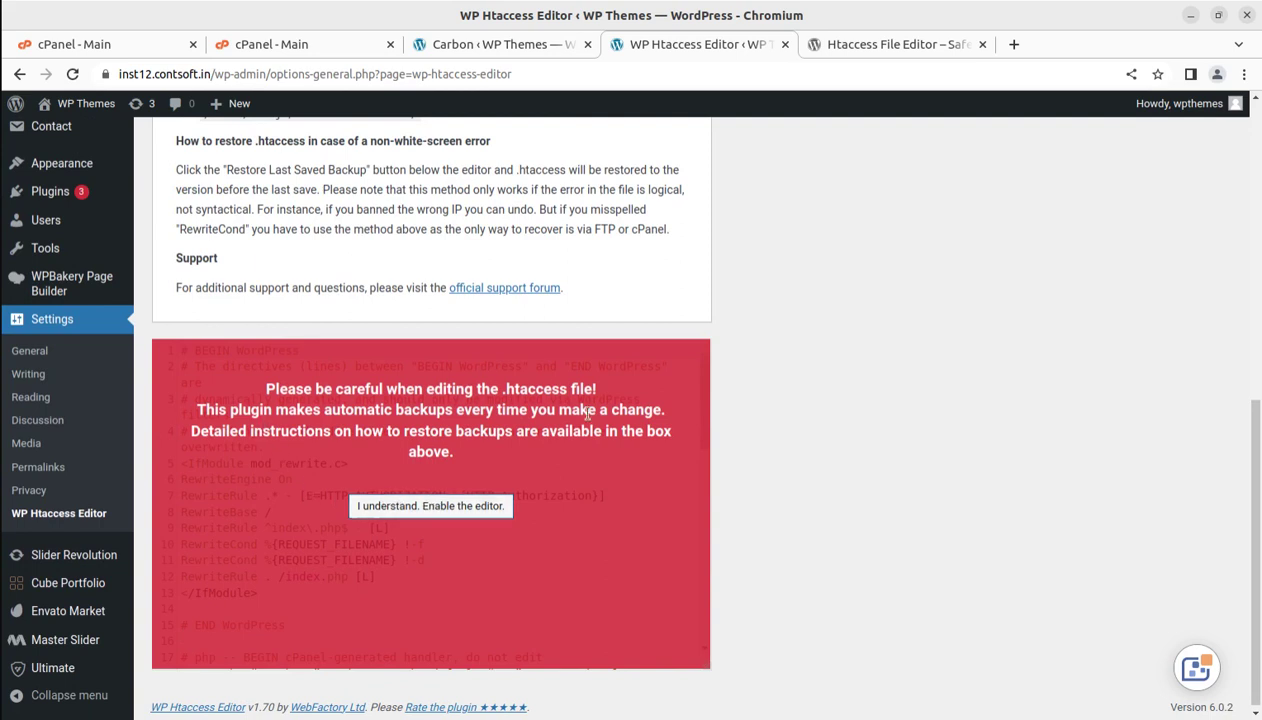
{"action": "left_click", "coordinate": [424, 515]}
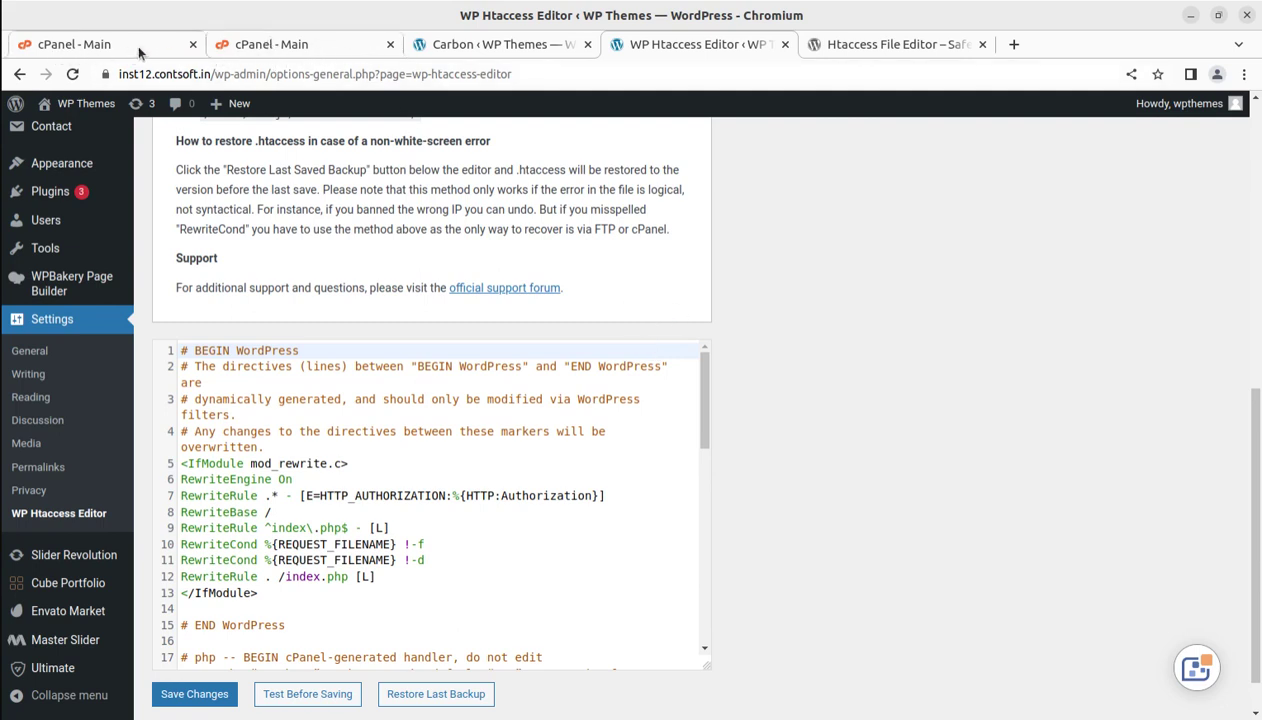
- Open the cPanel File Manager, locate the .htaccess file in the inst12.contsoft.in folder and check its file options
{"action": "left_click", "coordinate": [242, 50]}
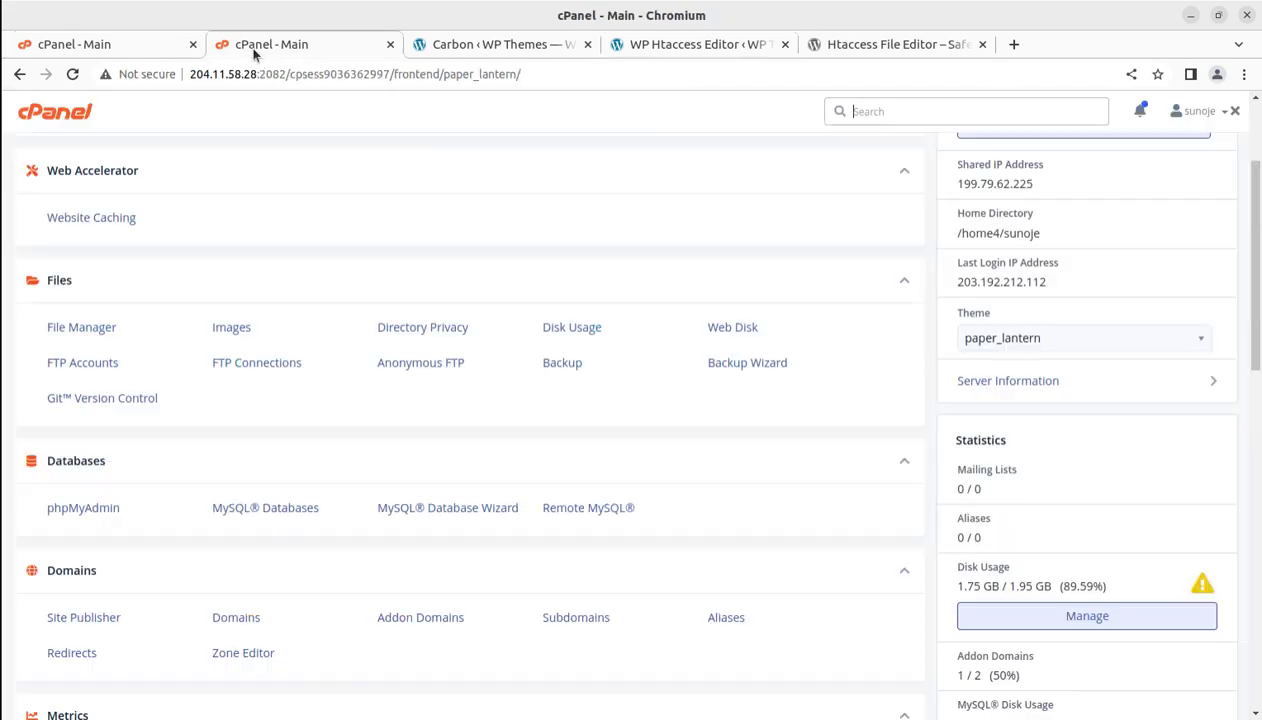
{"action": "left_click", "coordinate": [81, 329]}
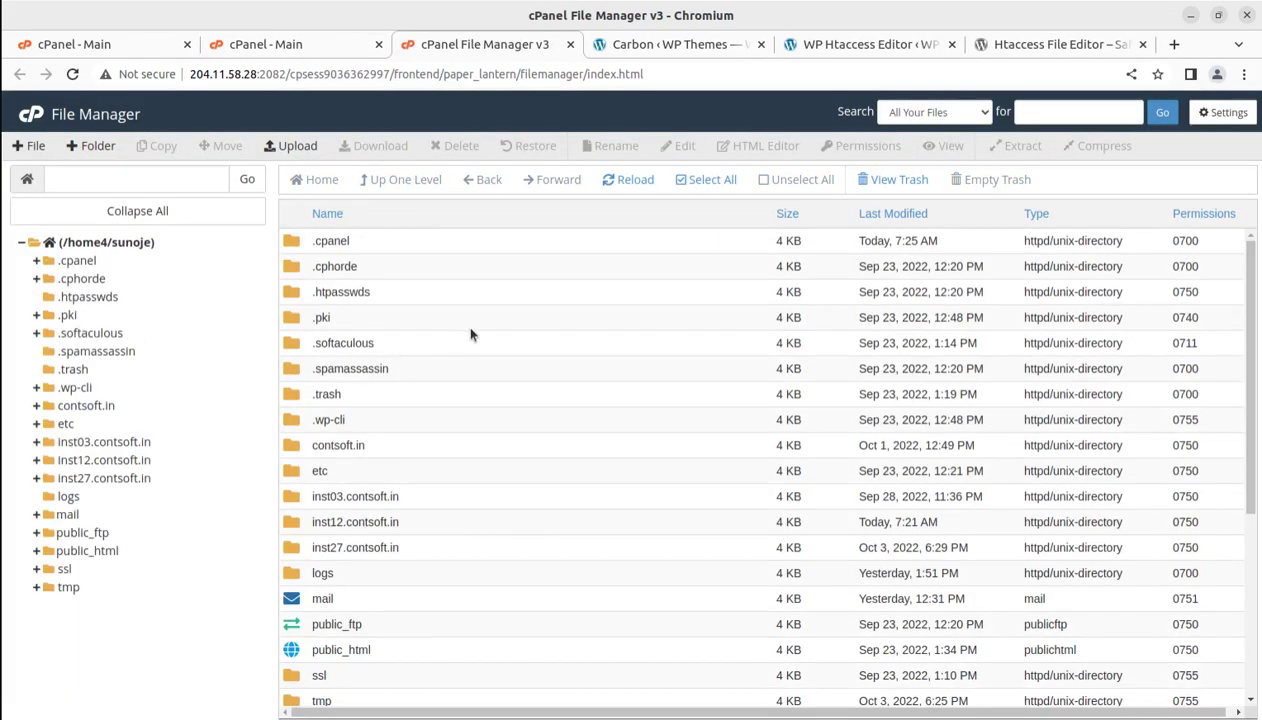
{"action": "scroll", "coordinate": [481, 331], "scroll_direction": "down", "scroll_amount": 3}
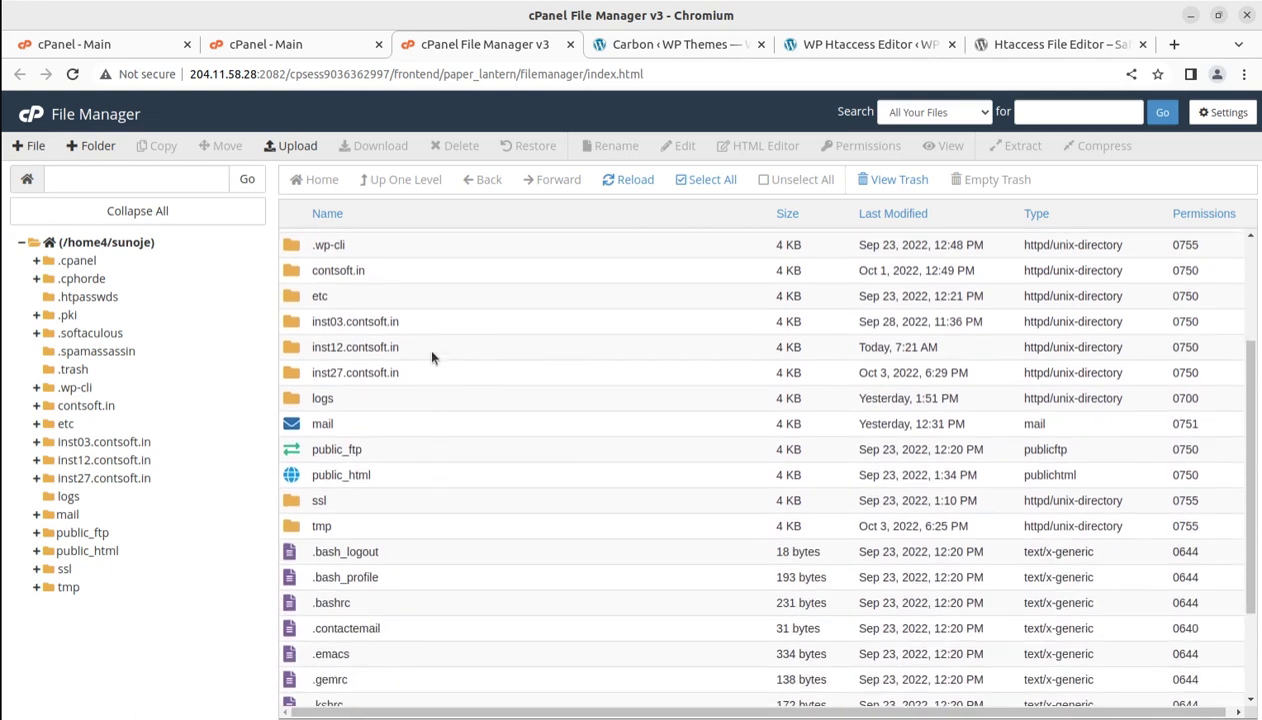
{"action": "double_click", "coordinate": [432, 350]}
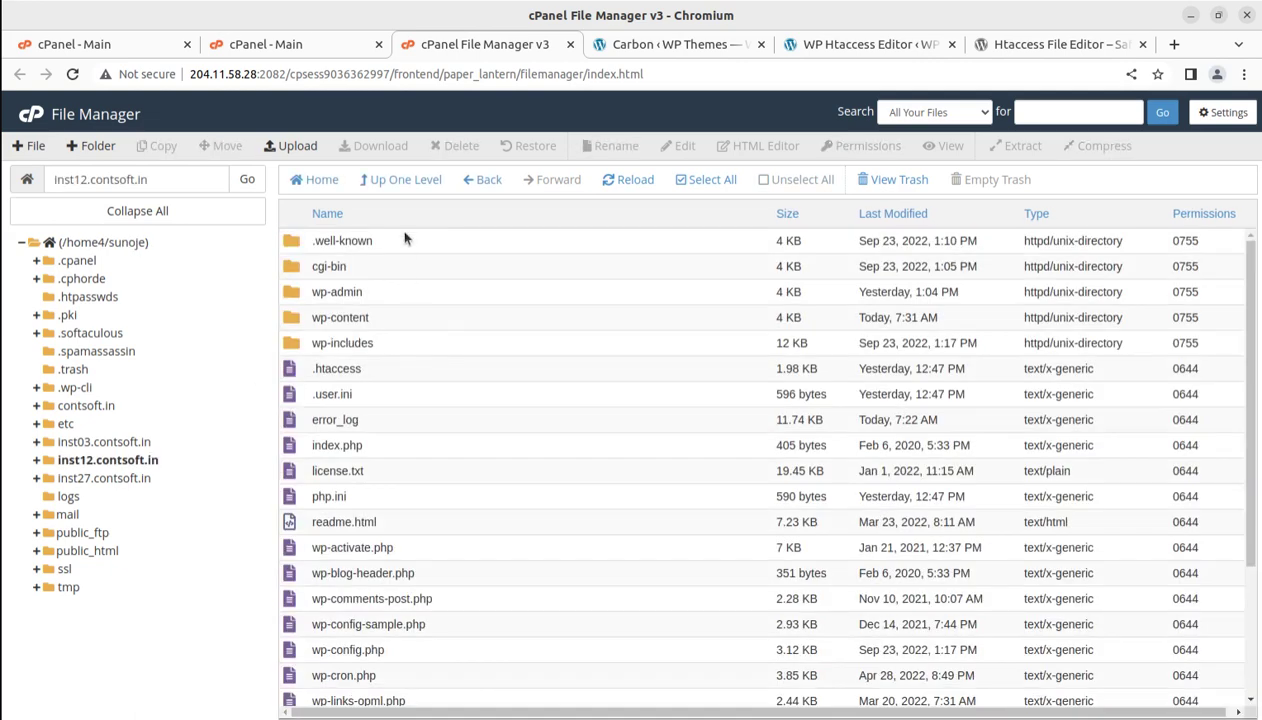
{"action": "left_click", "coordinate": [368, 368]}
{"action": "right_click", "coordinate": [424, 370]}
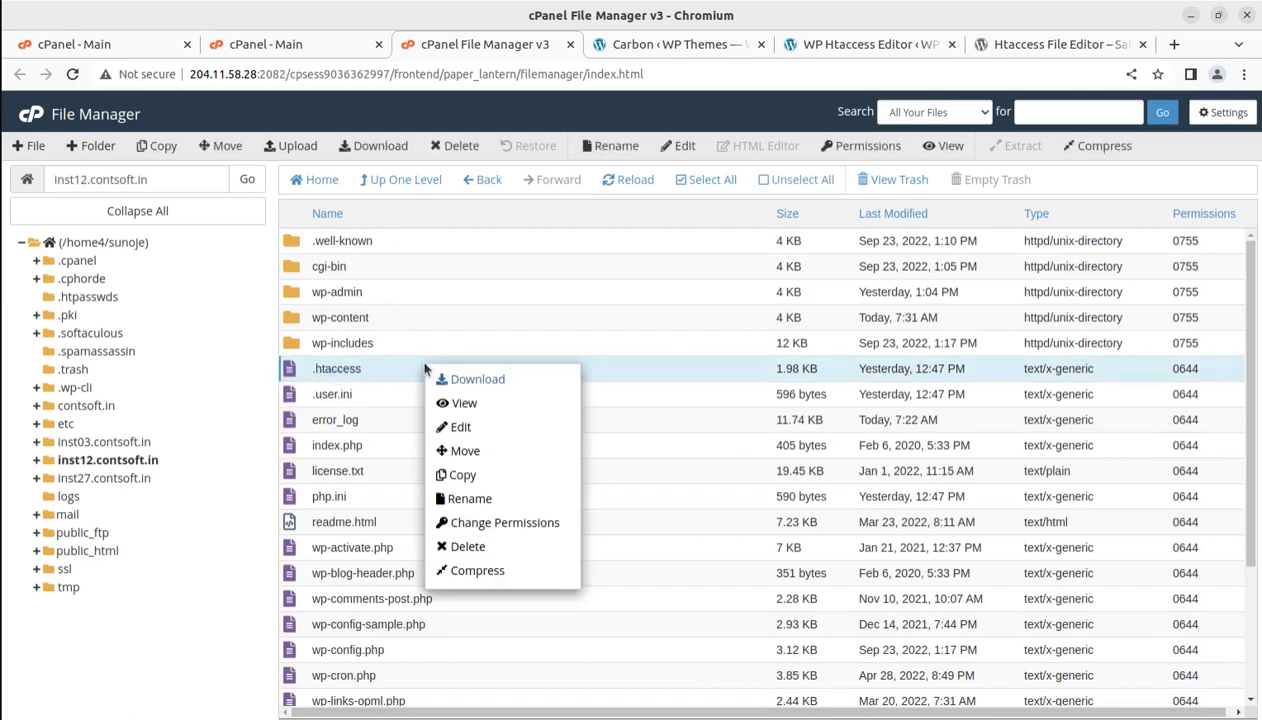
{"action": "left_click", "coordinate": [637, 378]}
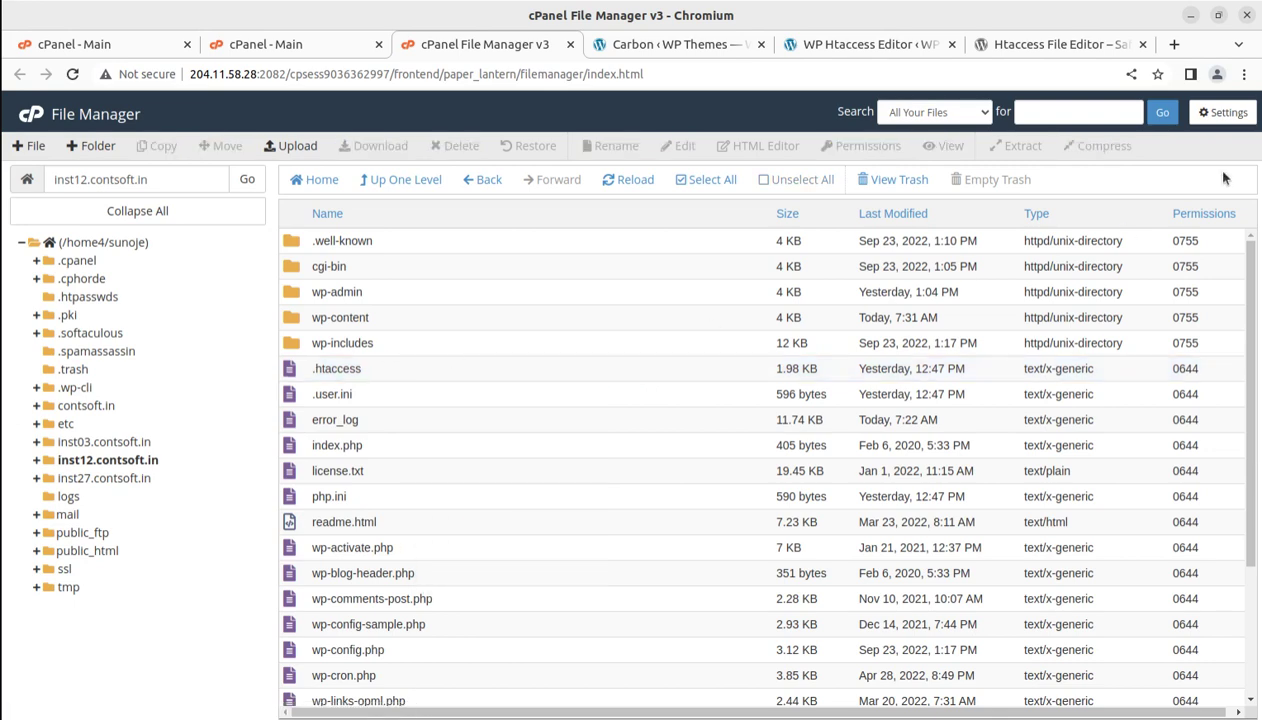
- Turn off Show Hidden Files (dotfiles) in the File Manager preferences and save
{"action": "left_click", "coordinate": [1218, 119]}
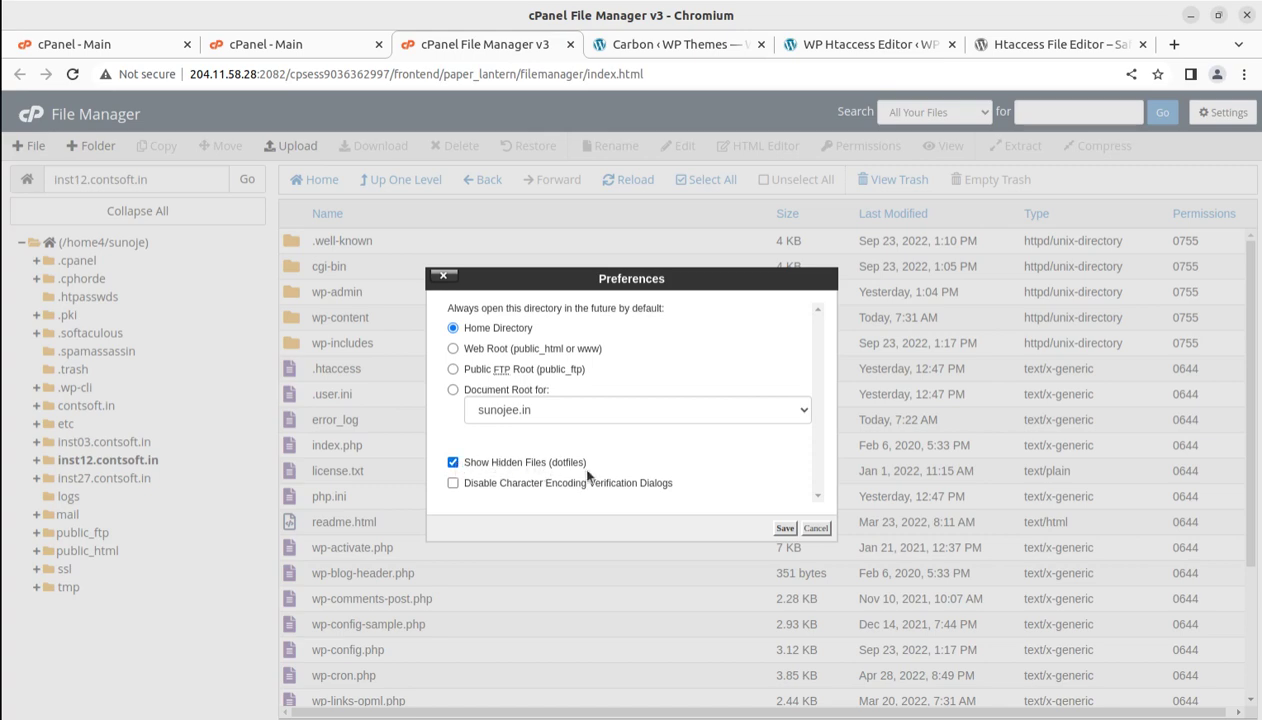
{"action": "left_click", "coordinate": [451, 464]}
{"action": "left_click", "coordinate": [783, 529]}
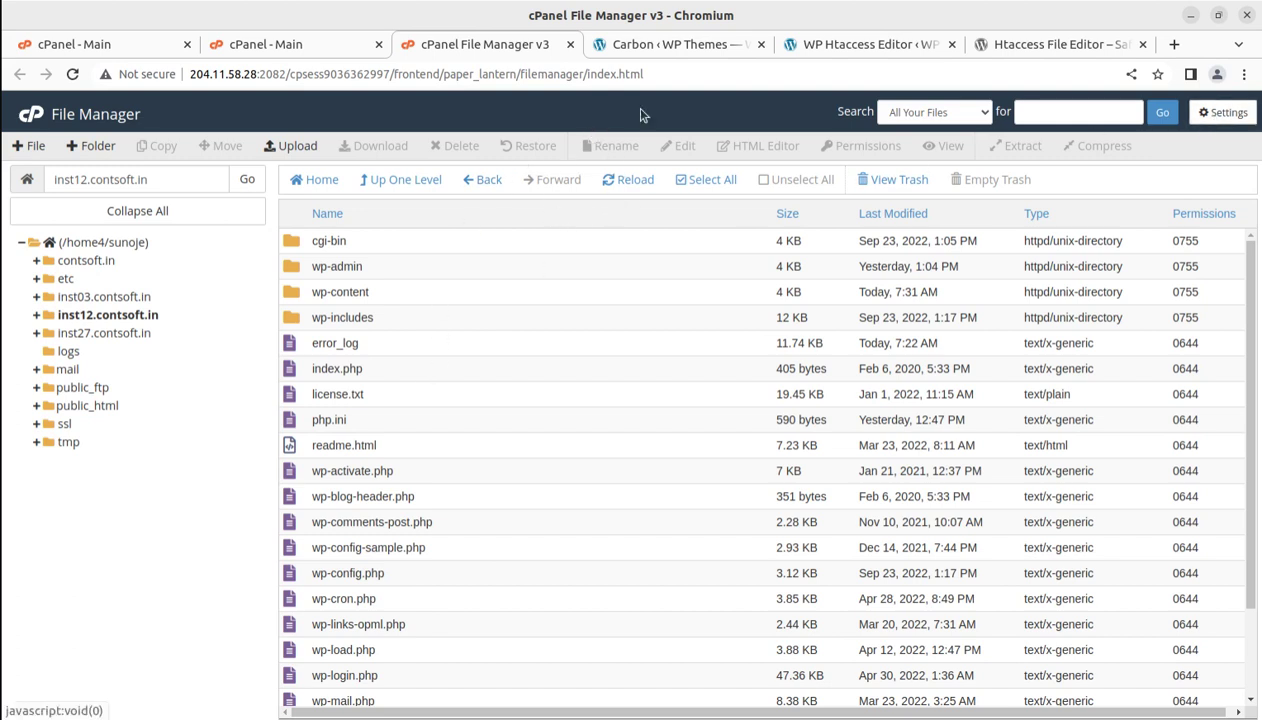
- Return to the WP Htaccess Editor, review the cPanel-generated PHP directives and set memory_limit in the lsapi_module block to 1000M
{"action": "left_click", "coordinate": [838, 52]}
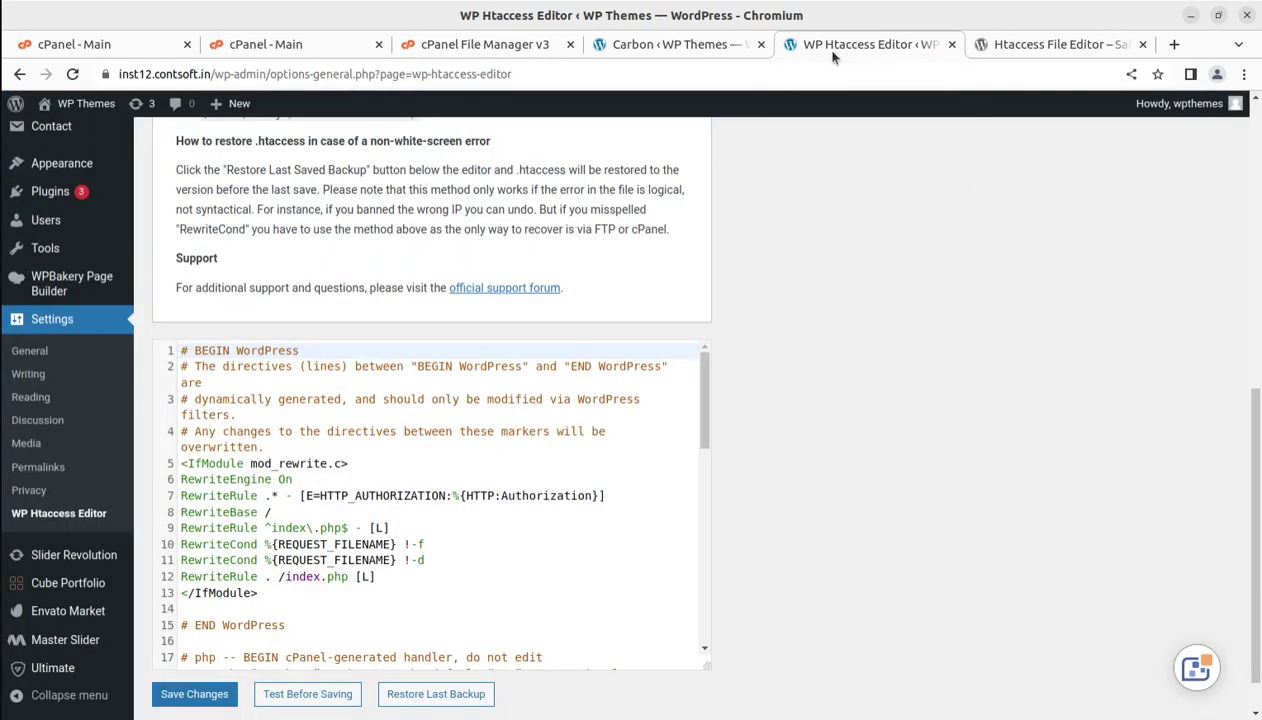
{"action": "scroll", "coordinate": [381, 563], "scroll_direction": "down", "scroll_amount": 4}
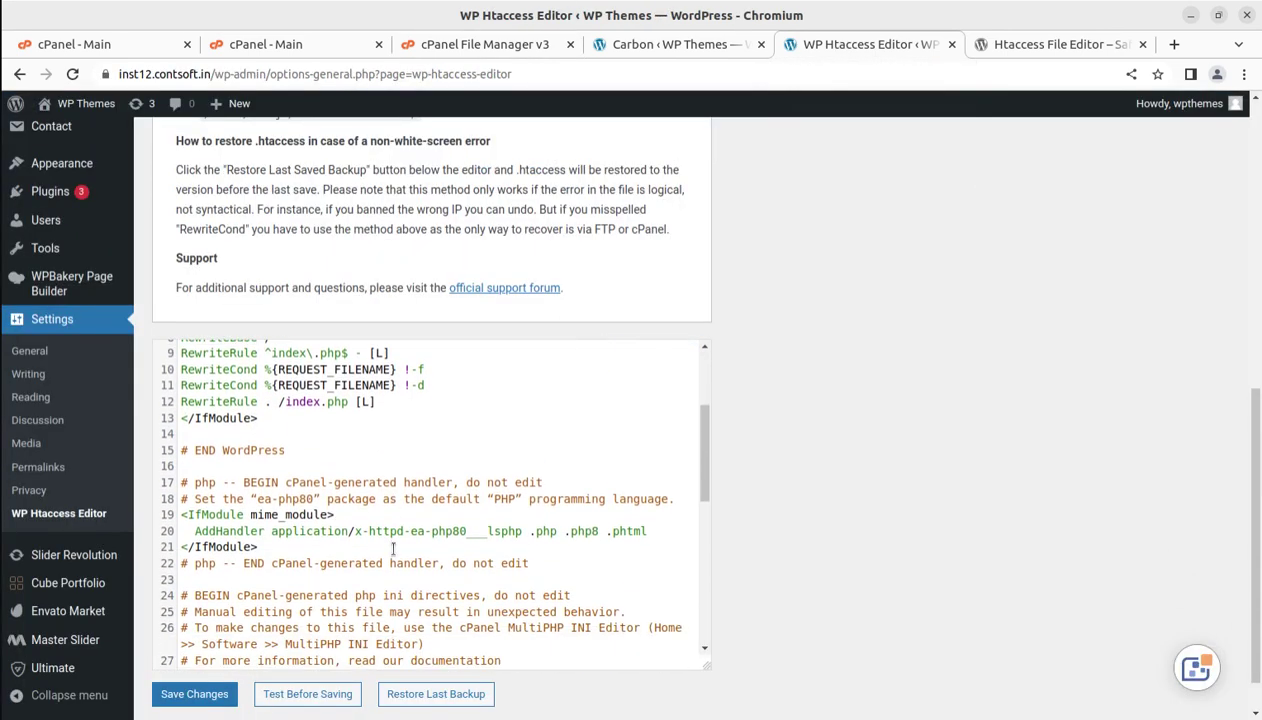
{"action": "scroll", "coordinate": [394, 549], "scroll_direction": "down", "scroll_amount": 2}
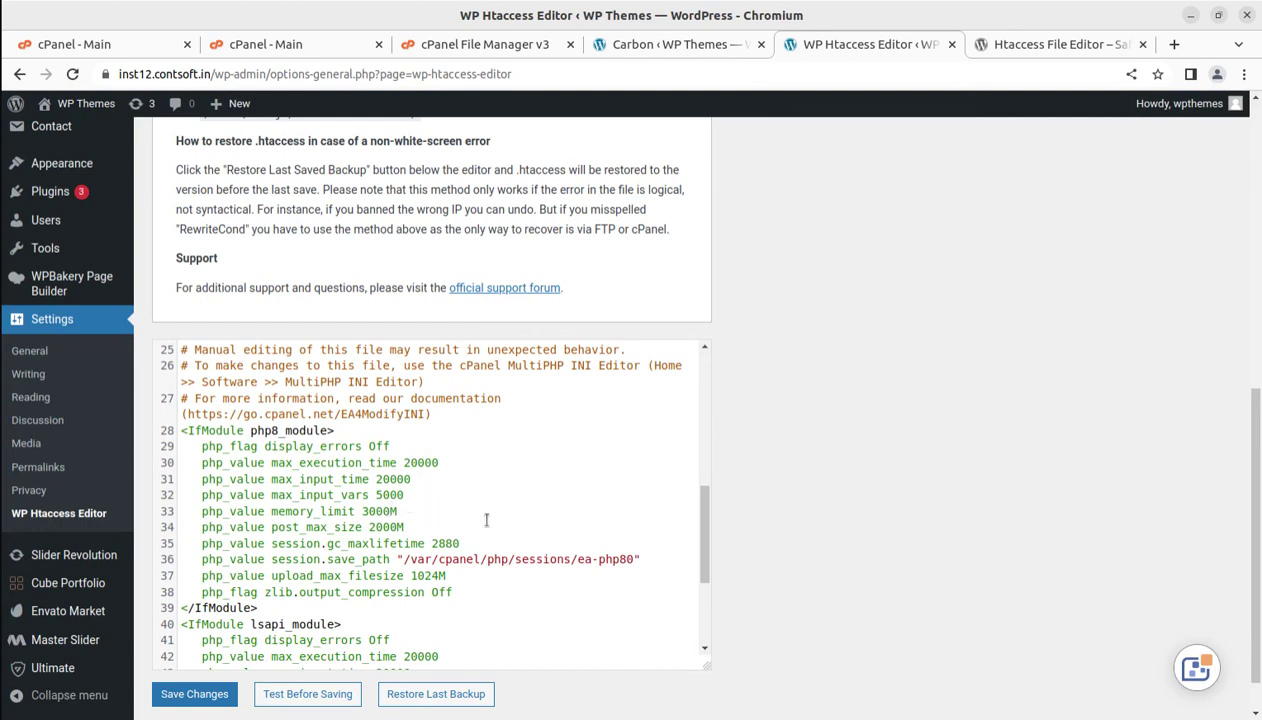
{"action": "scroll", "coordinate": [467, 515], "scroll_direction": "down", "scroll_amount": 1}
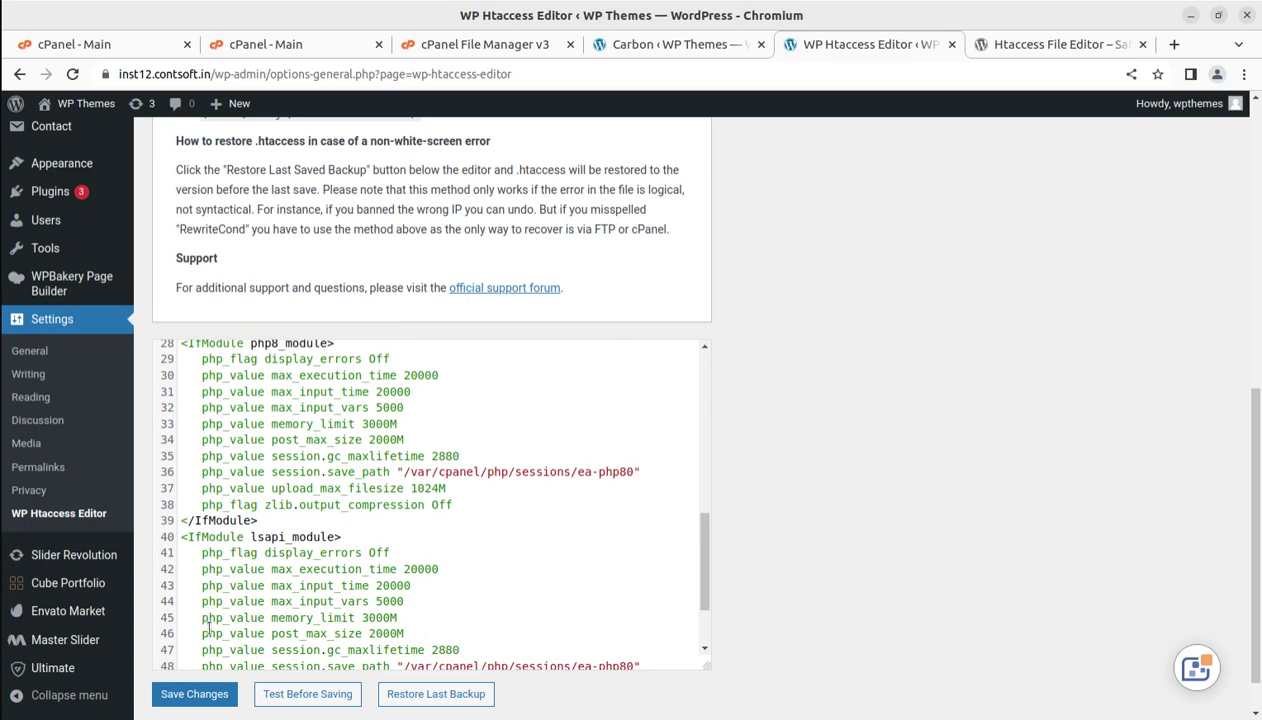
{"action": "left_click", "coordinate": [387, 618]}
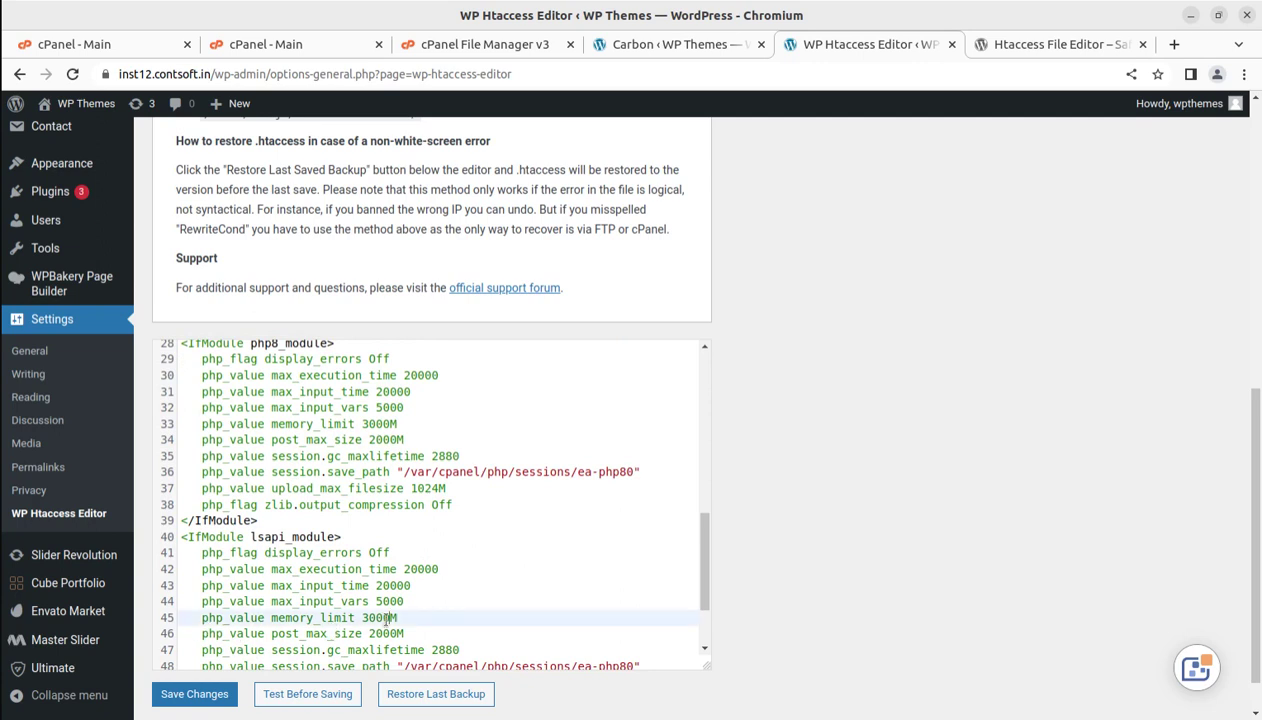
{"action": "key", "text": "BackSpace"}
{"action": "key", "text": "BackSpace"}
{"action": "key", "text": "BackSpace"}
{"action": "key", "text": "BackSpace"}
{"action": "type", "text": "1000"}
- Set memory_limit in the php8_module block to 1000M and save the .htaccess changes
{"action": "left_click", "coordinate": [386, 424]}
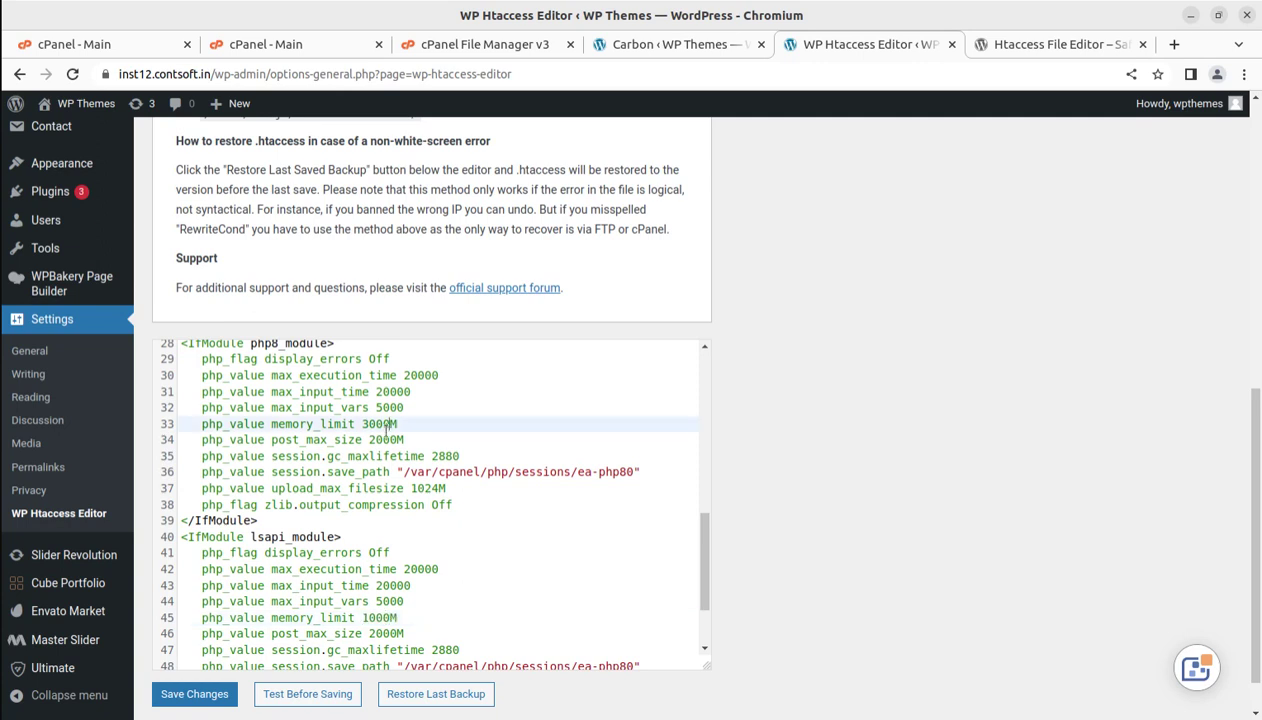
{"action": "key", "text": "BackSpace"}
{"action": "key", "text": "BackSpace"}
{"action": "key", "text": "BackSpace"}
{"action": "type", "text": "1000"}
{"action": "left_click", "coordinate": [211, 699]}
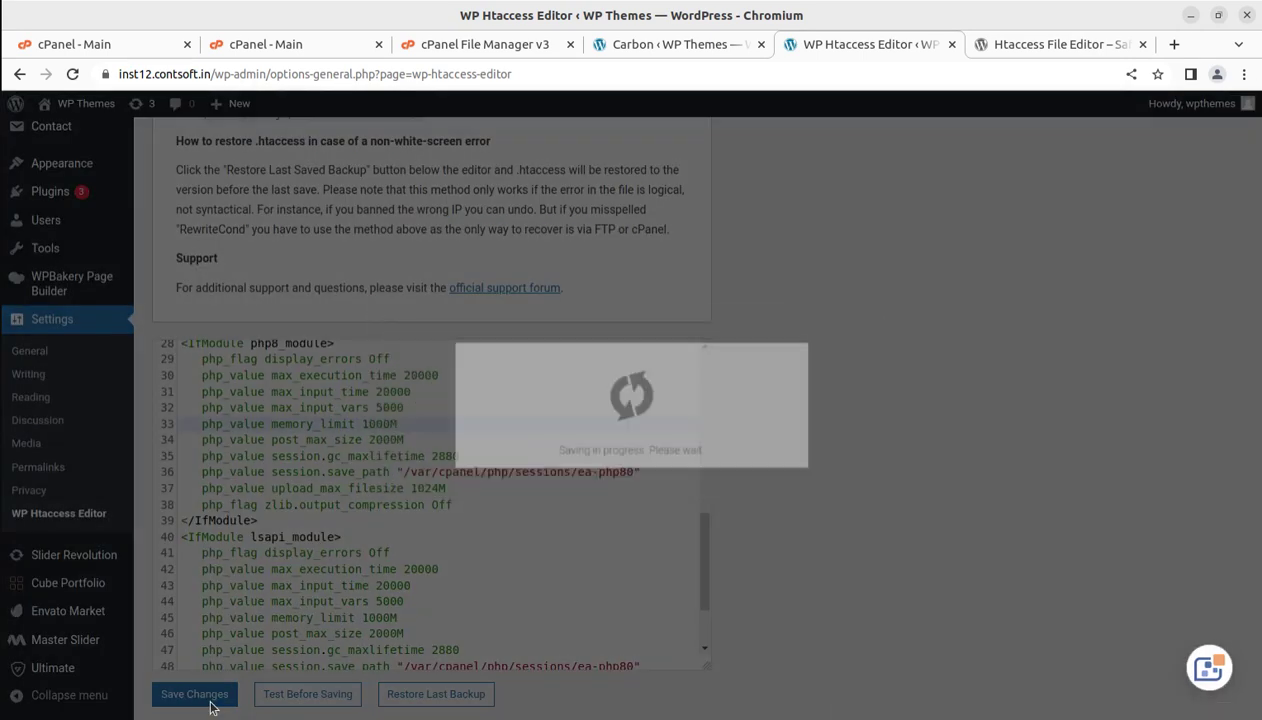
- Run the pre-save syntax test on the .htaccess file, dismiss its result and check the lsapi_module memory_limit value
{"action": "scroll", "coordinate": [959, 380], "scroll_direction": "down", "scroll_amount": 2}
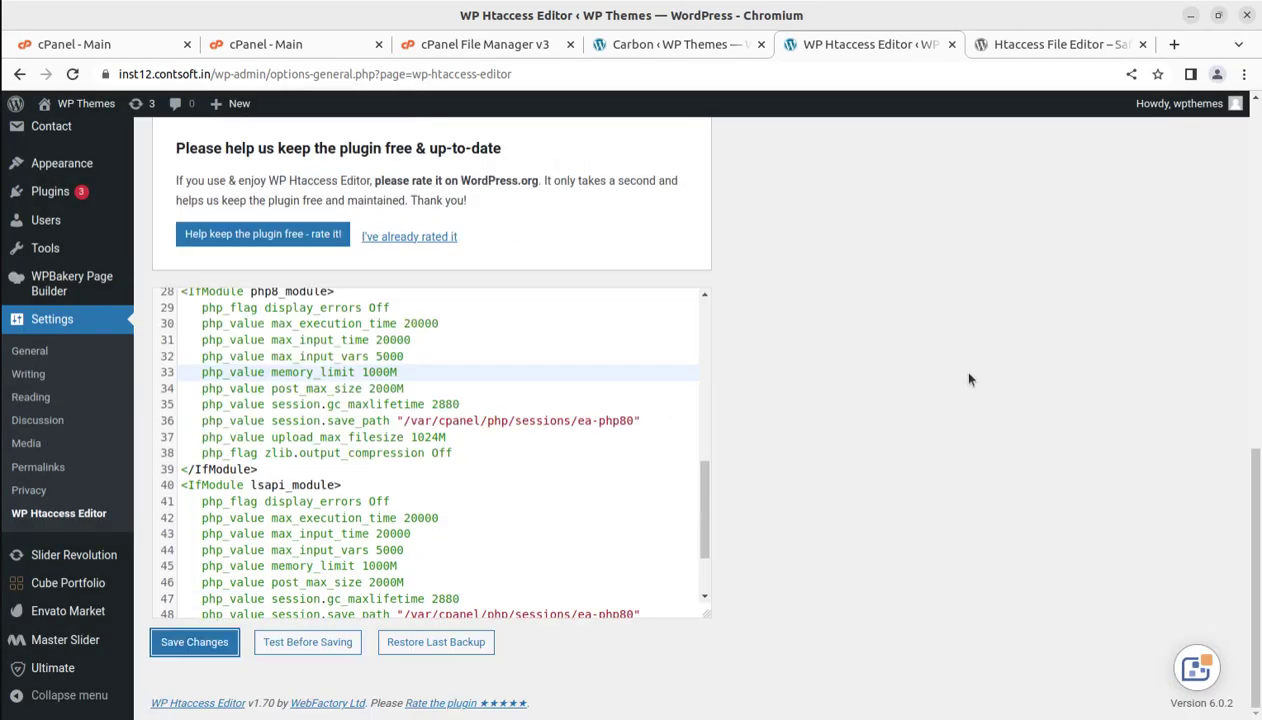
{"action": "left_click", "coordinate": [297, 649]}
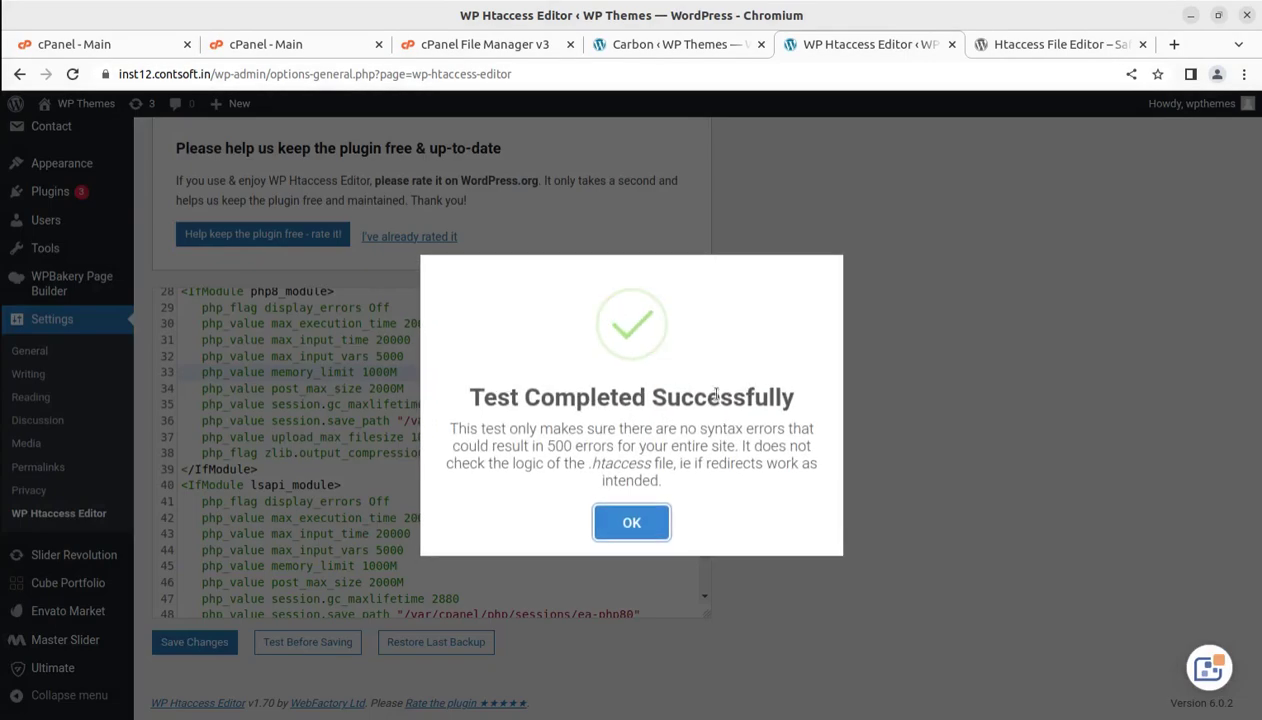
{"action": "left_click", "coordinate": [606, 518]}
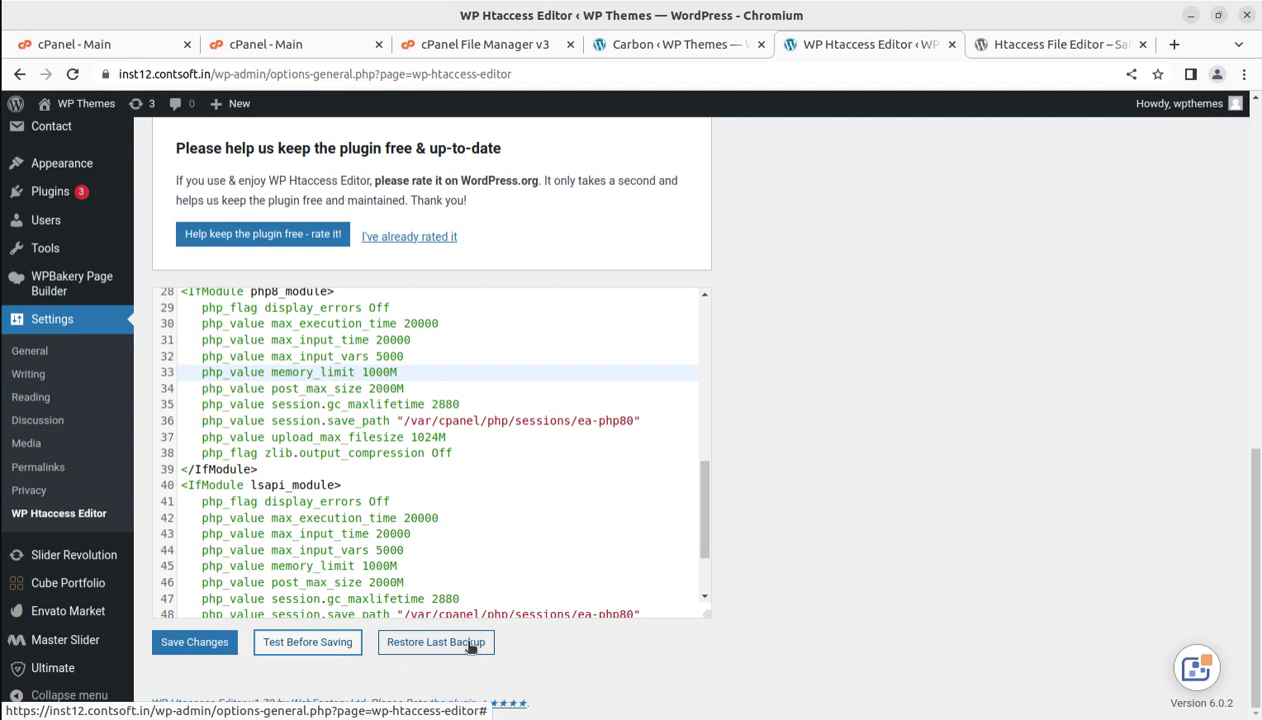
{"action": "scroll", "coordinate": [565, 387], "scroll_direction": "down", "scroll_amount": 3}
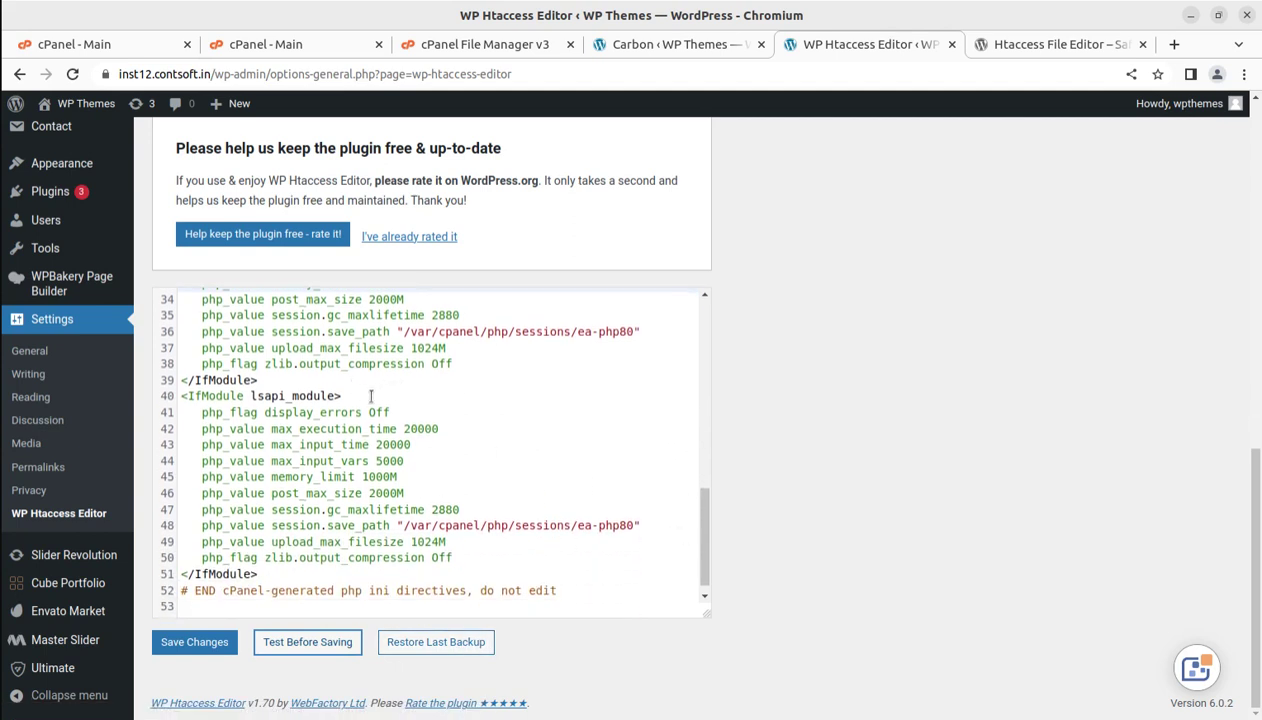
{"action": "left_click_drag", "start_coordinate": [388, 476], "coordinate": [362, 476]}
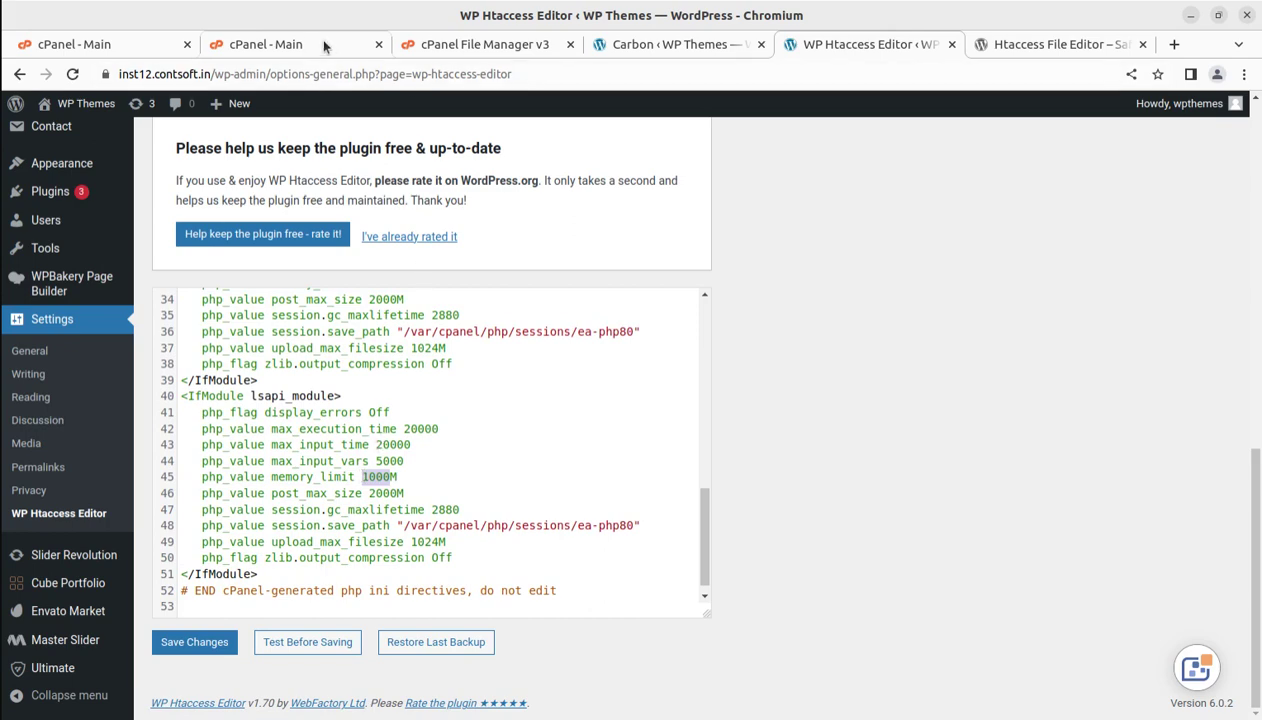
- Open WordPress Site Health in a separate browser tab and show its Info page
{"action": "left_click", "coordinate": [670, 48]}
{"action": "left_click", "coordinate": [808, 46]}
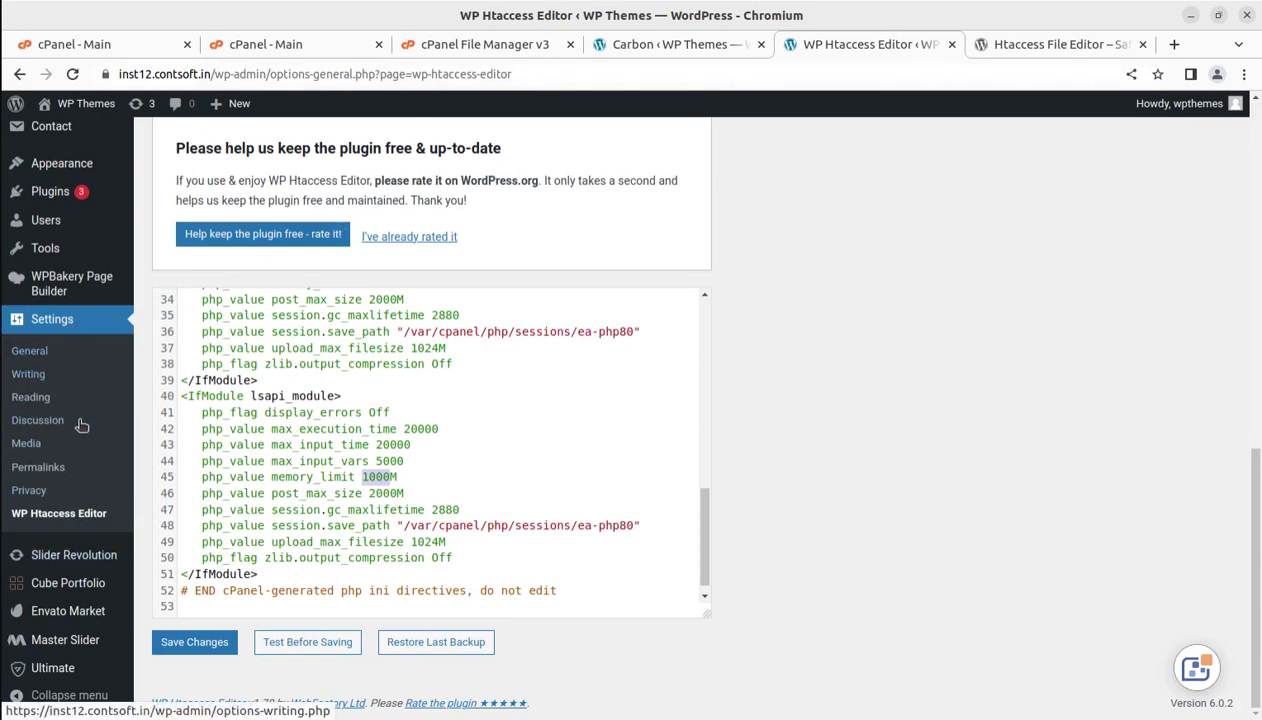
{"action": "scroll", "coordinate": [56, 520], "scroll_direction": "up", "scroll_amount": 2}
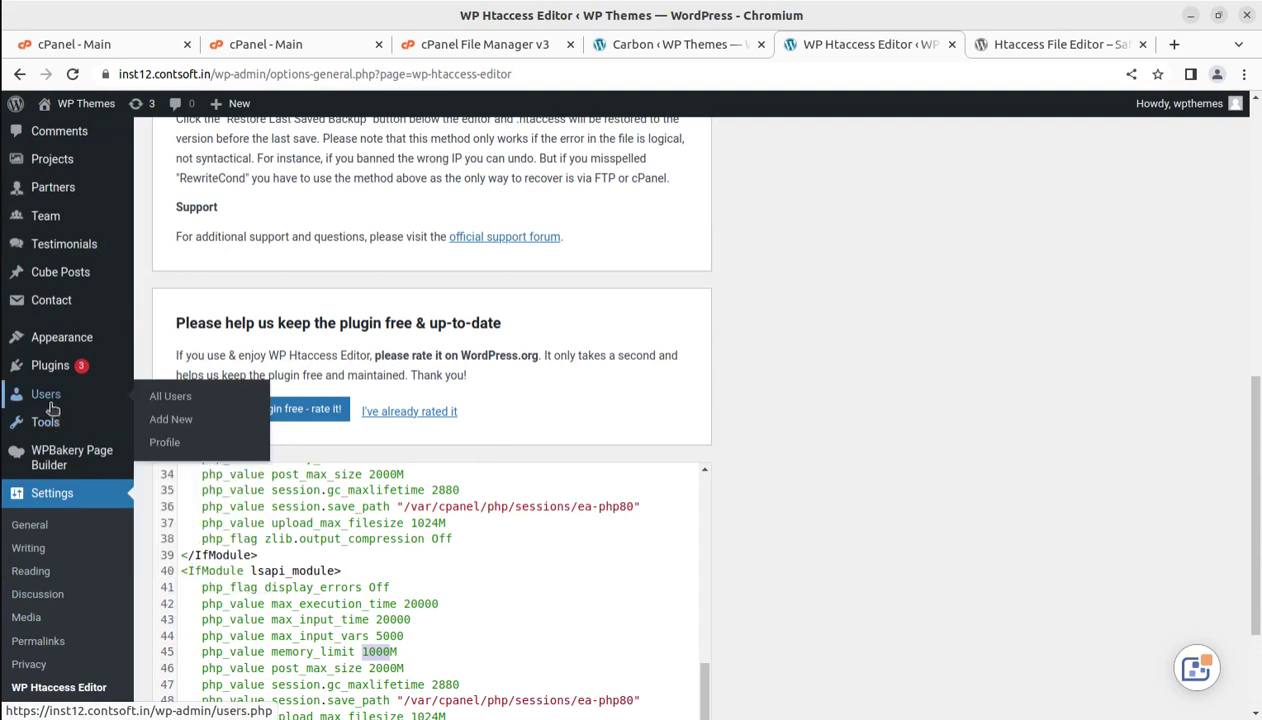
{"action": "mouse_move", "coordinate": [48, 423]}
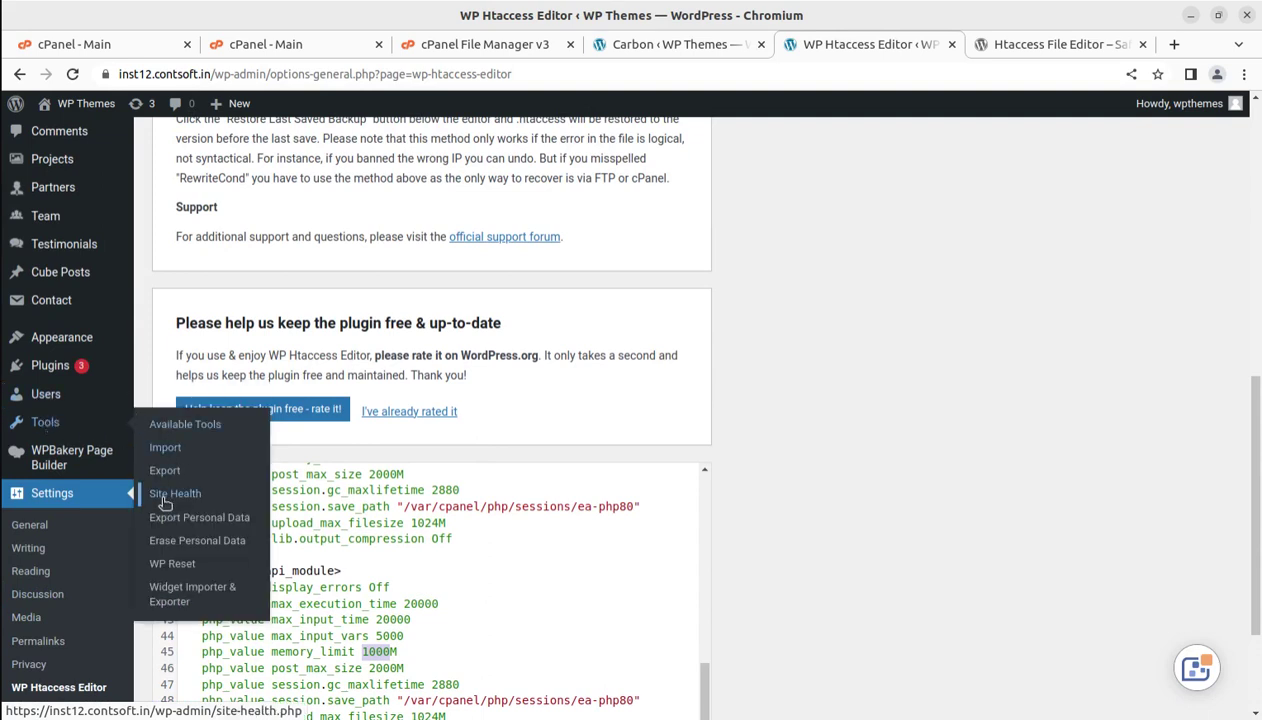
{"action": "middle_click", "coordinate": [162, 492]}
{"action": "left_click", "coordinate": [905, 50]}
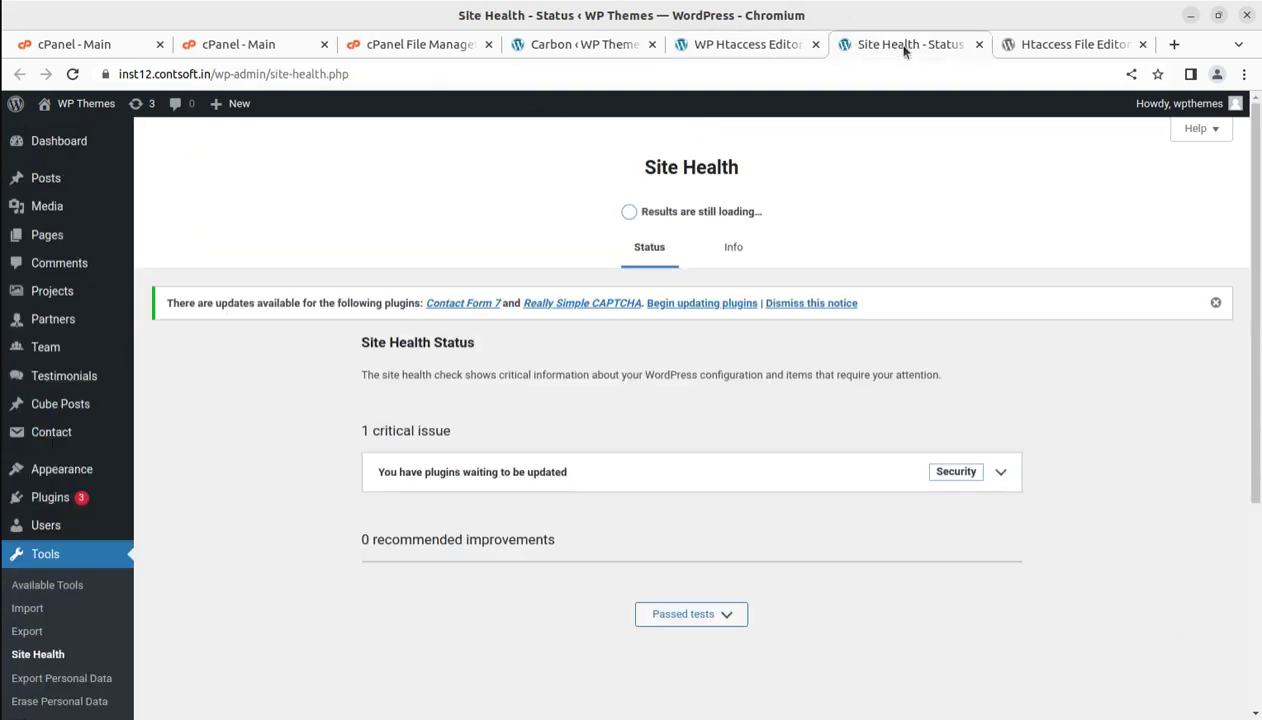
{"action": "left_click", "coordinate": [729, 257]}
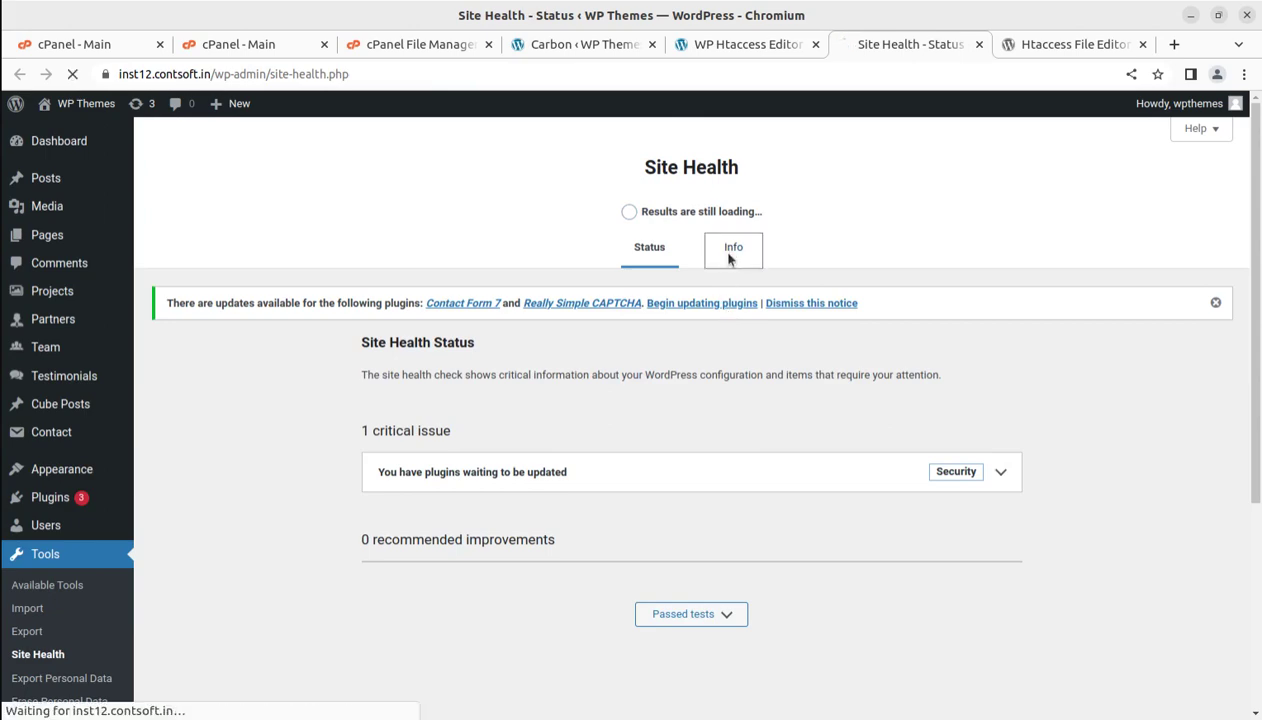
- Expand the Server section of the Site Health info and review the PHP limits listed there
{"action": "scroll", "coordinate": [790, 535], "scroll_direction": "down", "scroll_amount": 1}
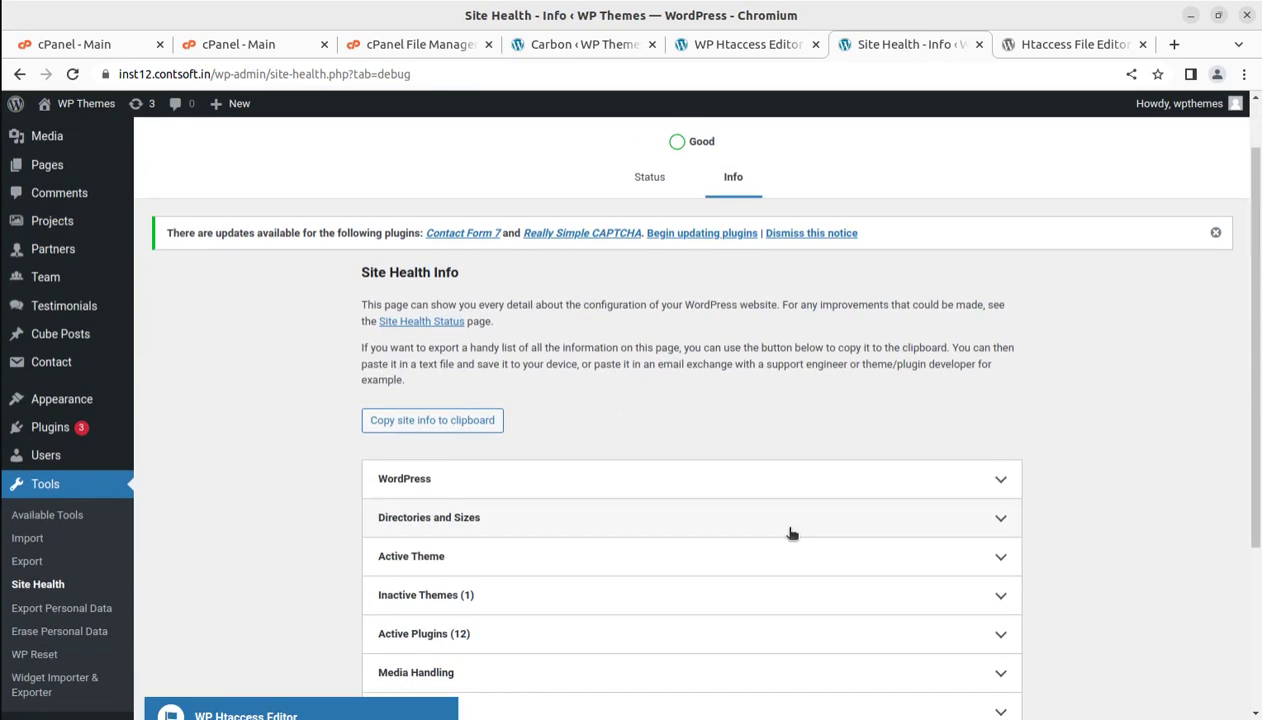
{"action": "scroll", "coordinate": [785, 530], "scroll_direction": "down", "scroll_amount": 3}
{"action": "left_click", "coordinate": [417, 570]}
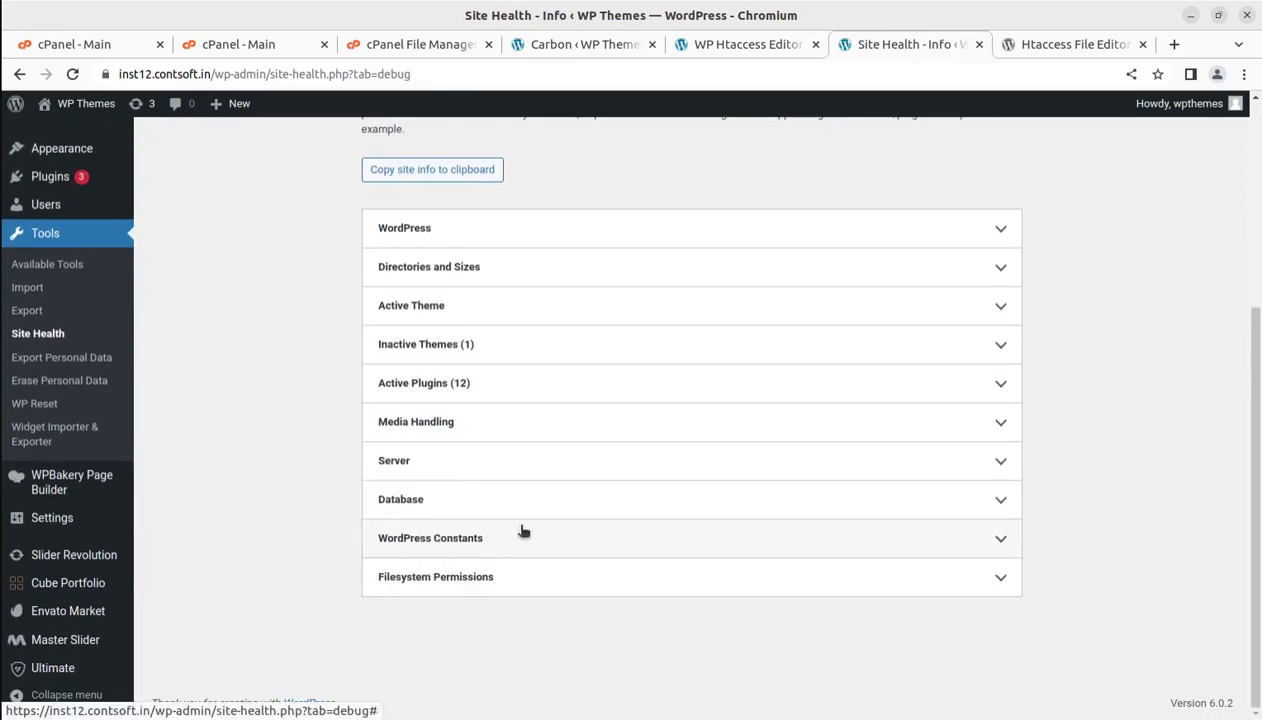
{"action": "left_click", "coordinate": [558, 463]}
{"action": "scroll", "coordinate": [712, 529], "scroll_direction": "down", "scroll_amount": 3}
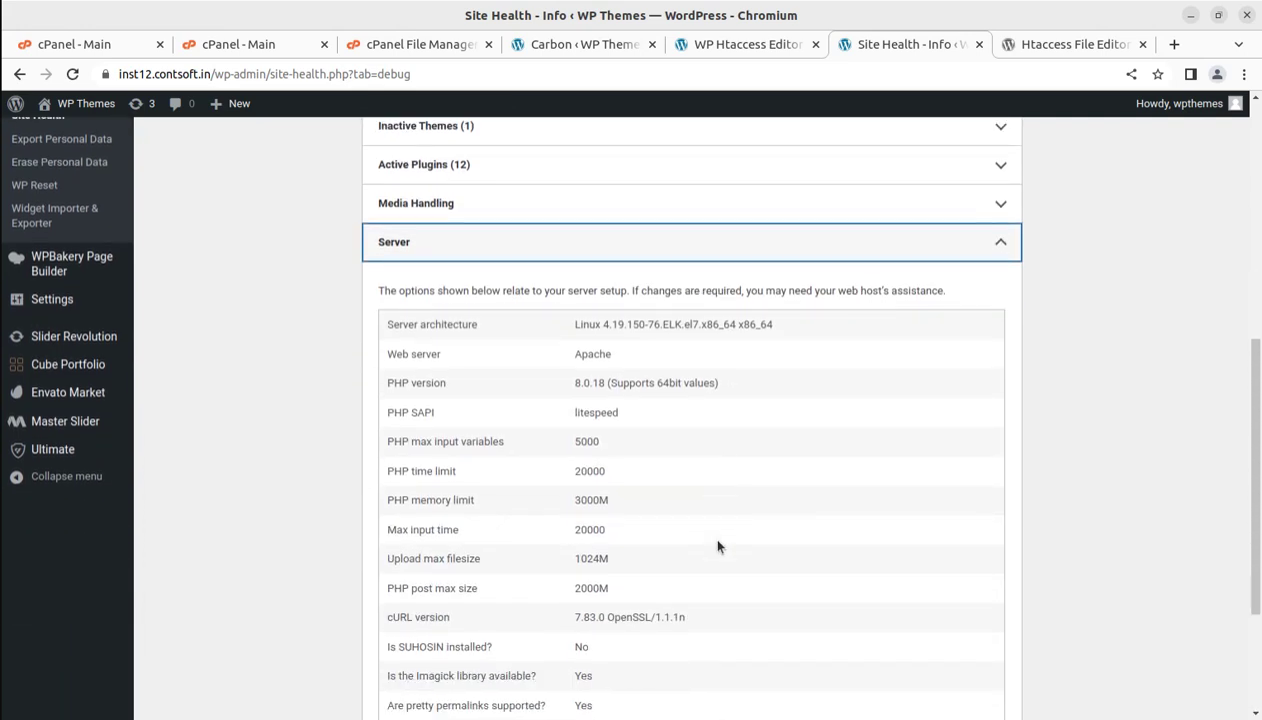
{"action": "scroll", "coordinate": [717, 546], "scroll_direction": "down", "scroll_amount": 1}
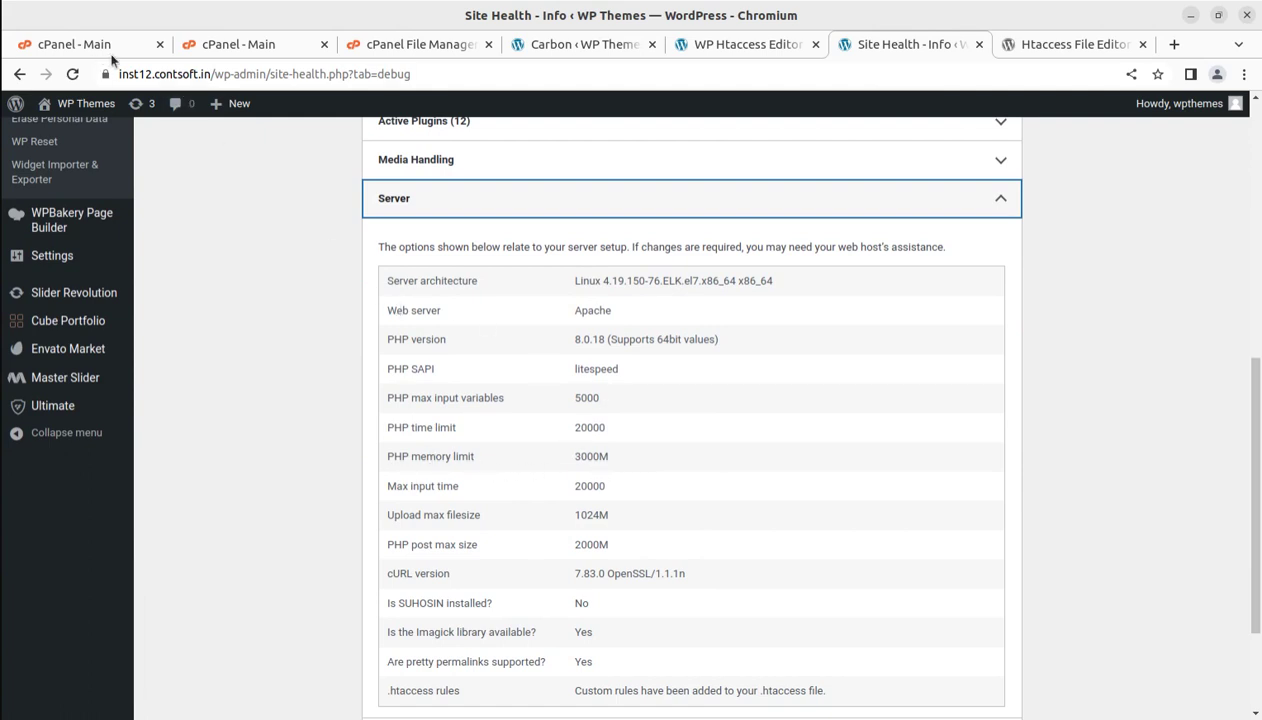
- Reload the Site Health info, reopen the Server section and check the PHP memory limit
{"action": "left_click", "coordinate": [74, 75]}
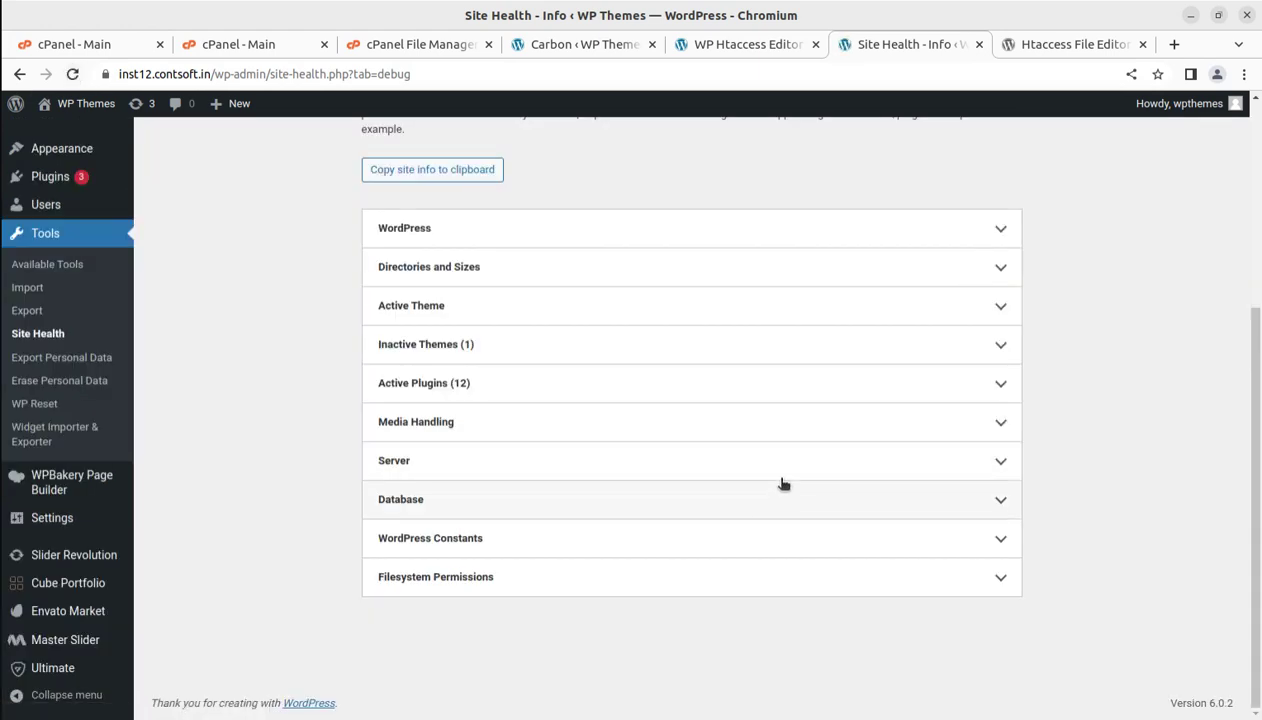
{"action": "left_click", "coordinate": [725, 478]}
{"action": "scroll", "coordinate": [725, 500], "scroll_direction": "down", "scroll_amount": 3}
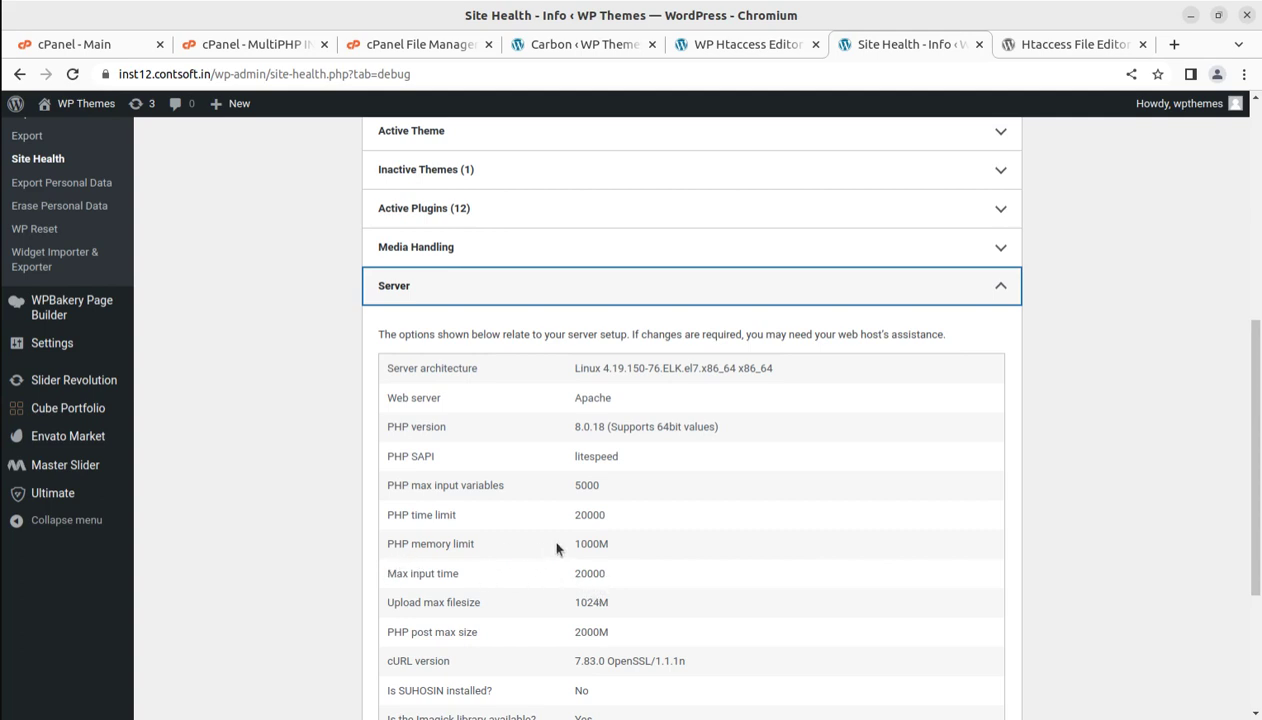
{"action": "left_click_drag", "start_coordinate": [572, 545], "coordinate": [606, 544]}
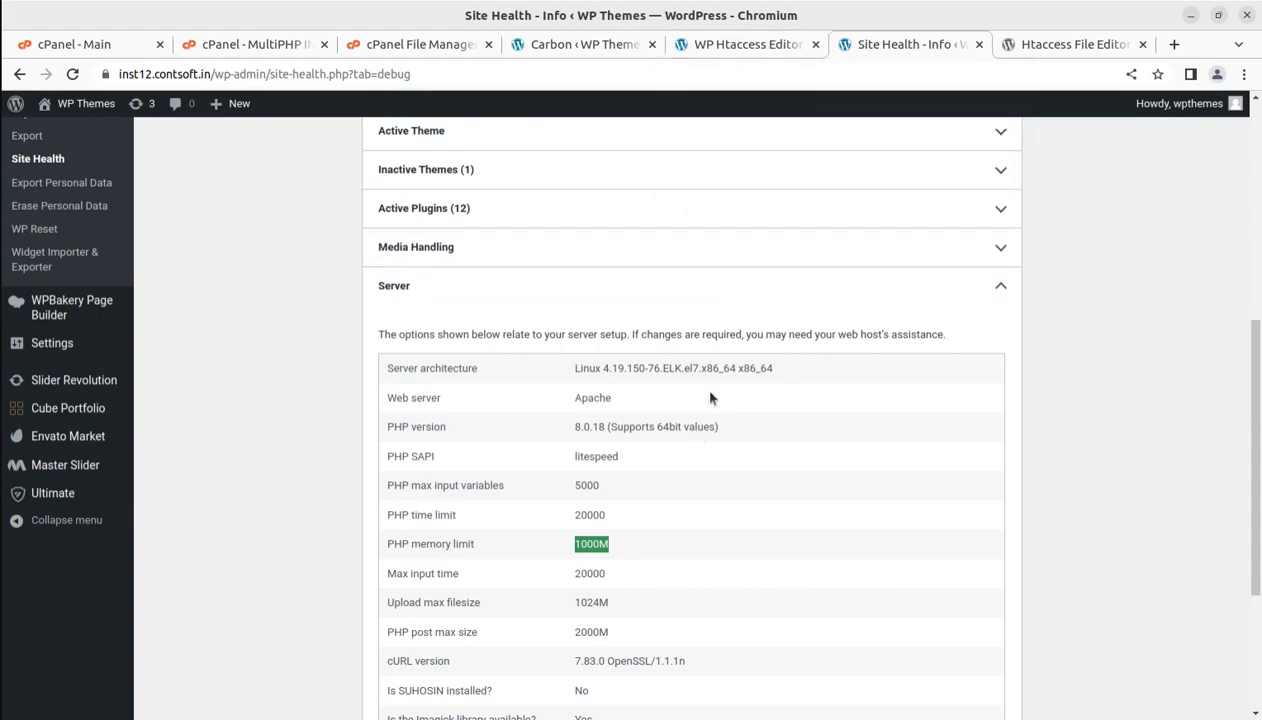
- Check memory_limit for inst12.contsoft.in in the cPanel MultiPHP INI Editor and compare it with the Site Health server values
{"action": "left_click", "coordinate": [420, 44]}
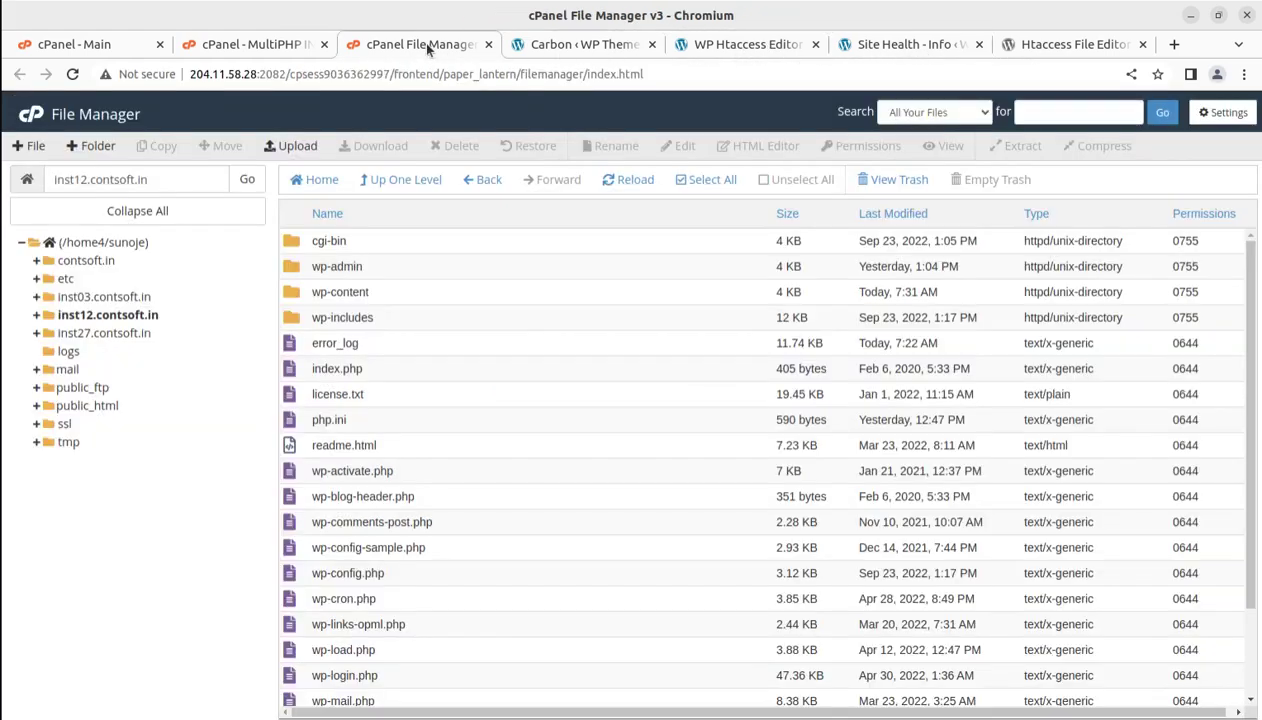
{"action": "left_click", "coordinate": [318, 48]}
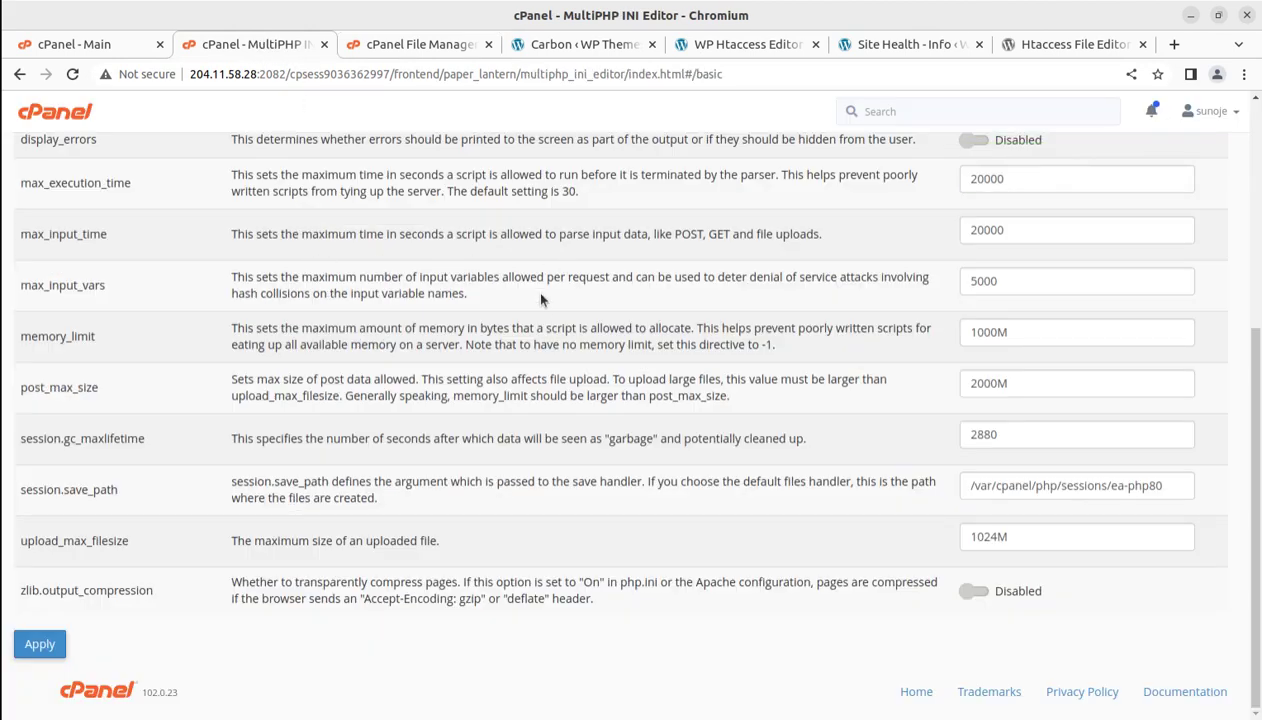
{"action": "scroll", "coordinate": [548, 279], "scroll_direction": "up", "scroll_amount": 2}
{"action": "scroll", "coordinate": [225, 252], "scroll_direction": "up", "scroll_amount": 1}
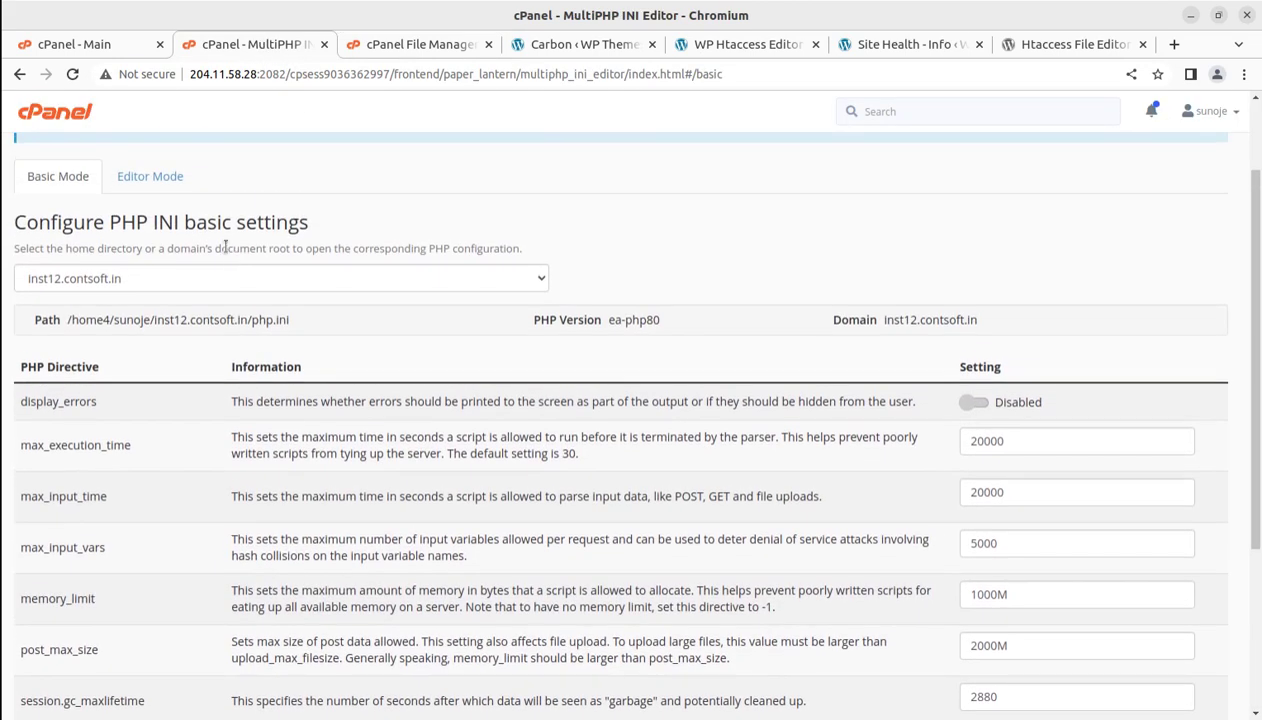
{"action": "scroll", "coordinate": [831, 357], "scroll_direction": "down", "scroll_amount": 2}
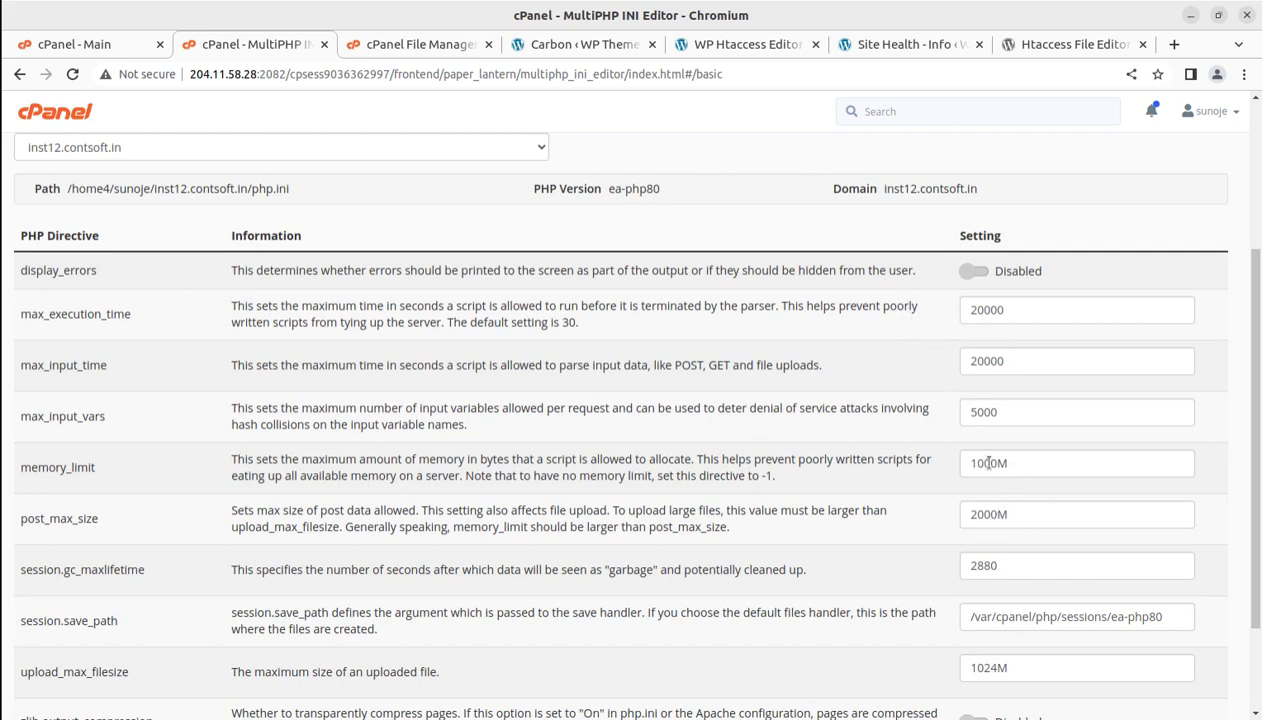
{"action": "left_click_drag", "start_coordinate": [997, 462], "coordinate": [966, 463]}
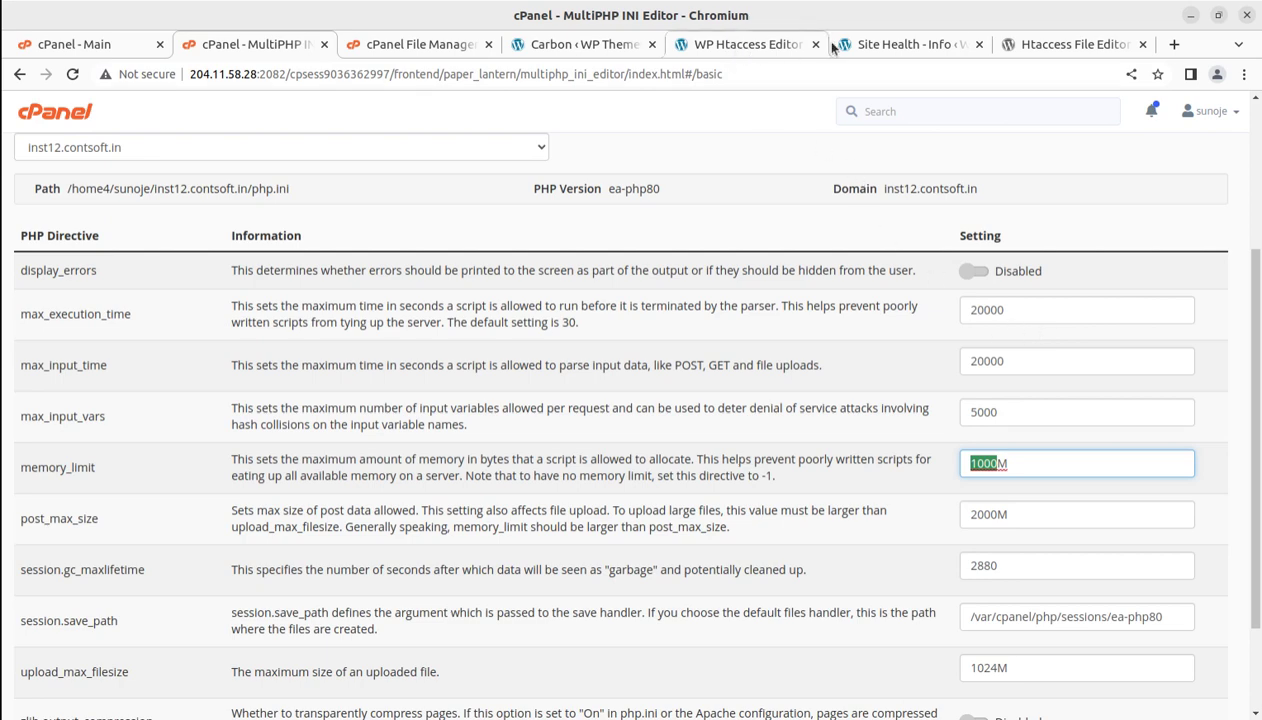
{"action": "left_click", "coordinate": [869, 44]}
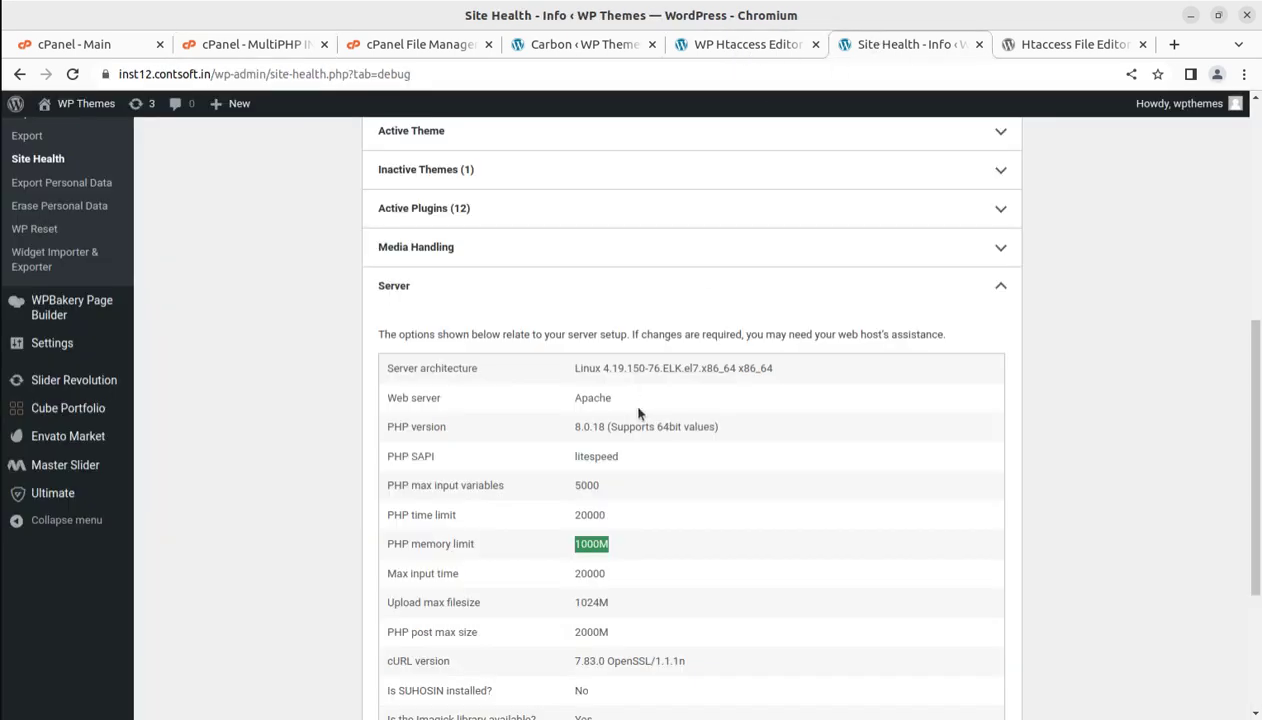
{"action": "scroll", "coordinate": [638, 413], "scroll_direction": "down", "scroll_amount": 3}
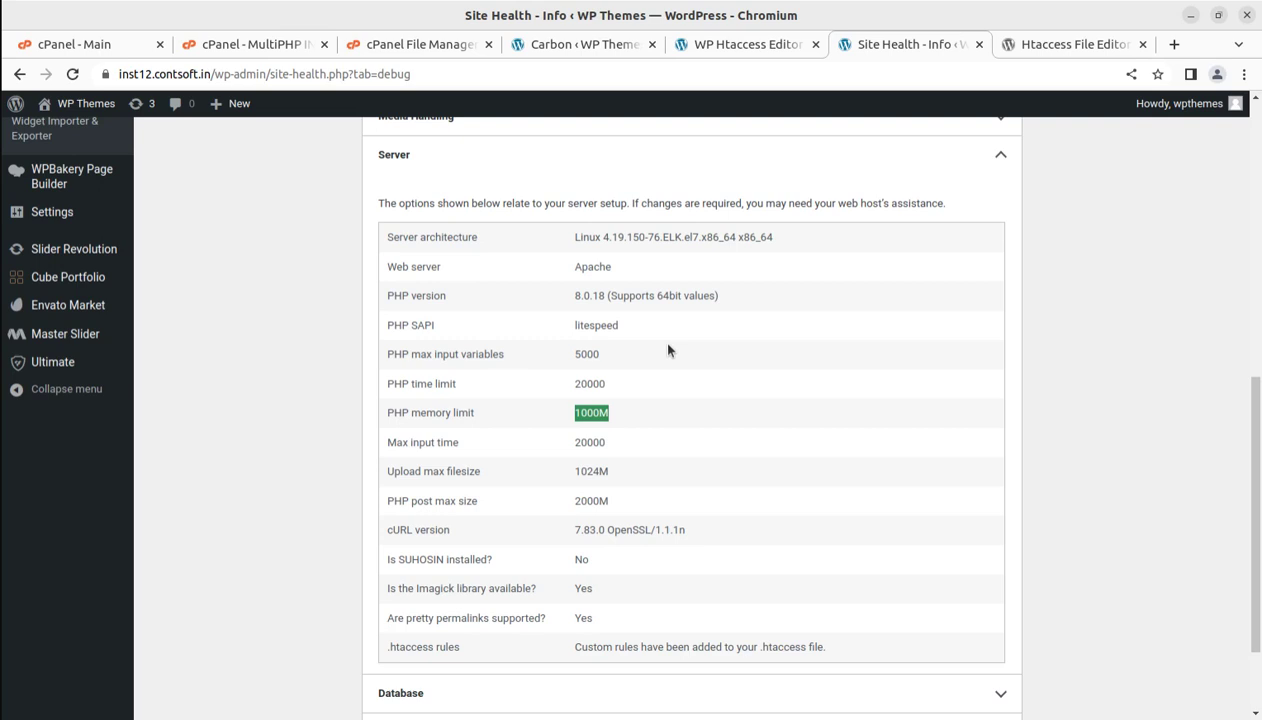
- Return to the WP Htaccess Editor and review the whole .htaccess file, from the WordPress rules to the PHP directives
{"action": "left_click", "coordinate": [272, 46]}
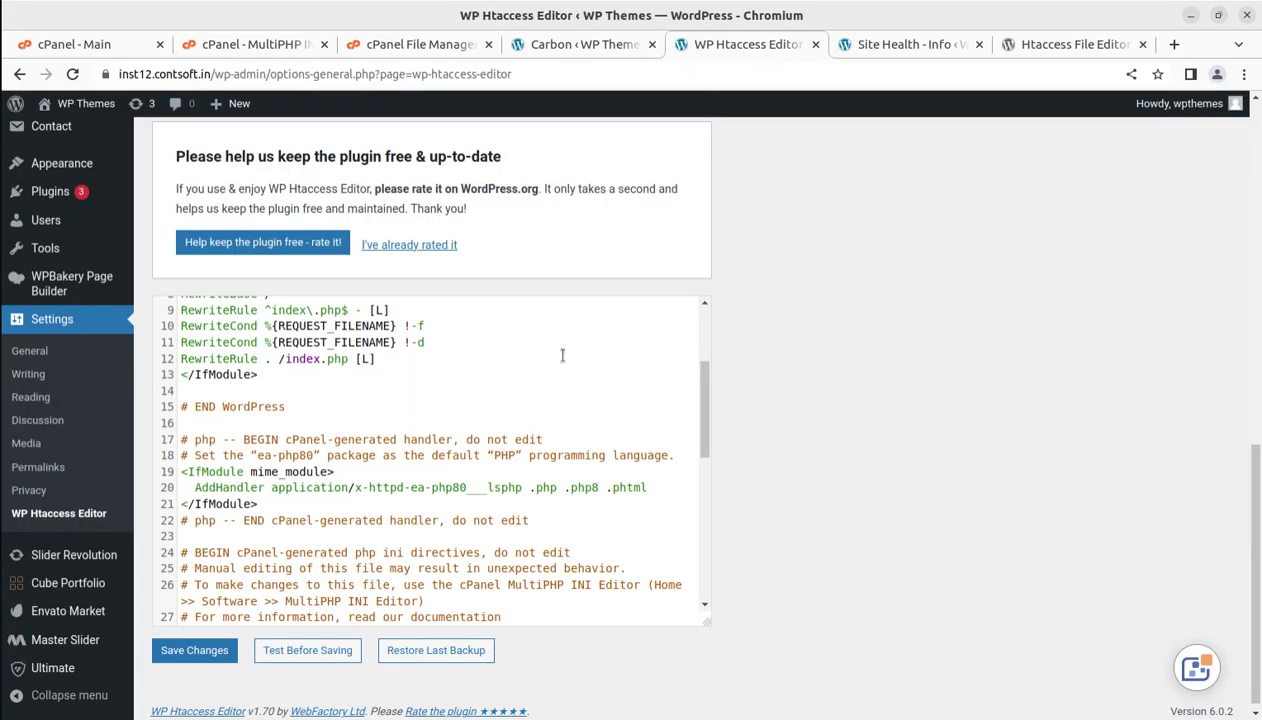
{"action": "scroll", "coordinate": [505, 368], "scroll_direction": "down", "scroll_amount": 6}
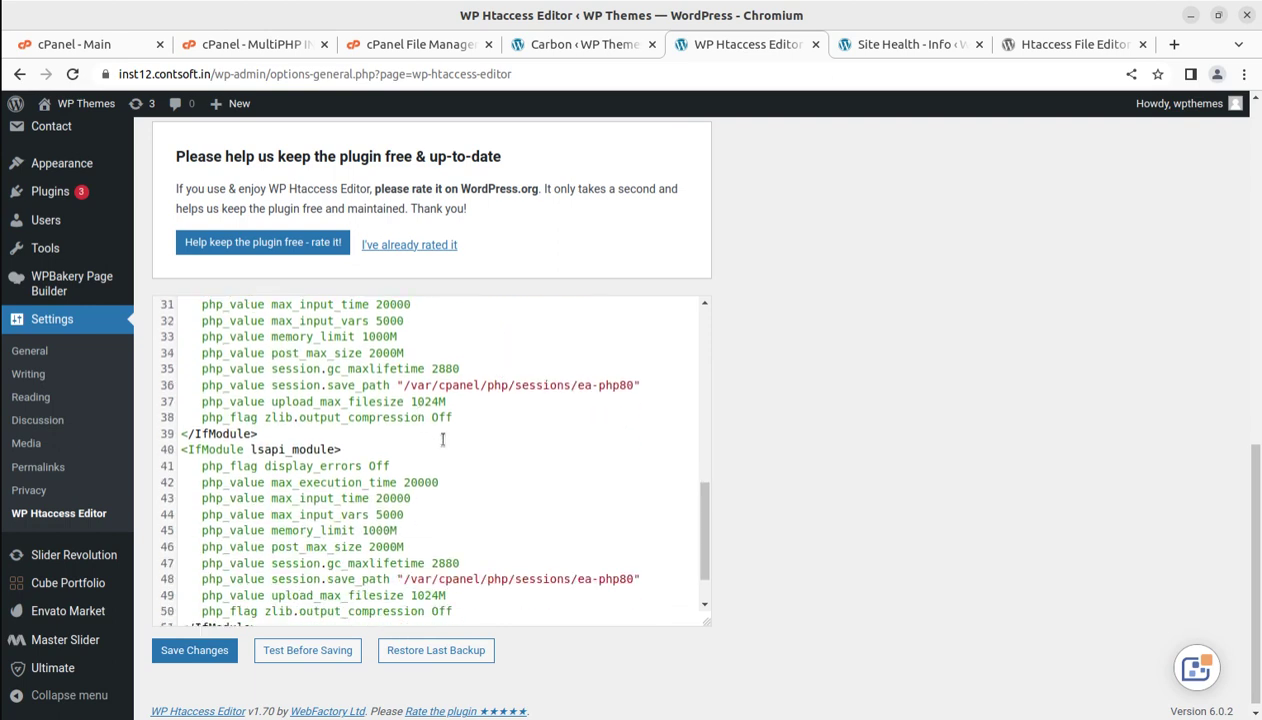
{"action": "scroll", "coordinate": [430, 425], "scroll_direction": "up", "scroll_amount": 3}
{"action": "scroll", "coordinate": [330, 390], "scroll_direction": "up", "scroll_amount": 6}
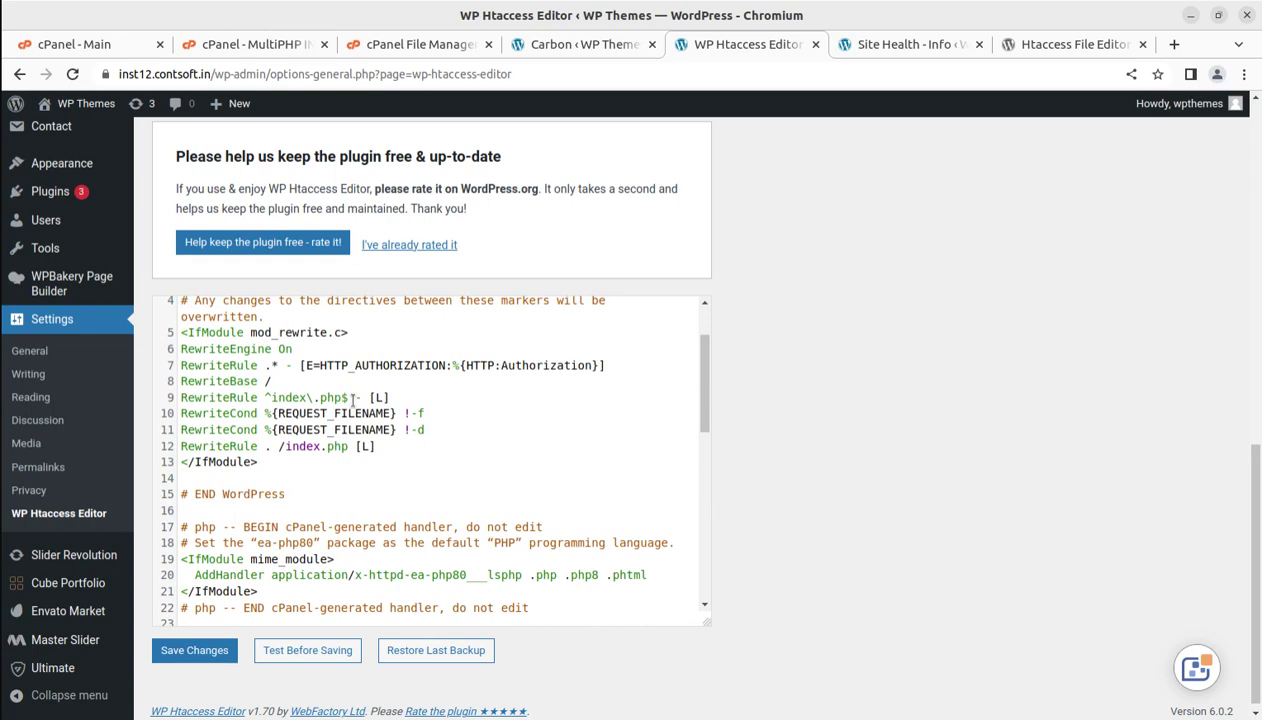
{"action": "scroll", "coordinate": [404, 433], "scroll_direction": "up", "scroll_amount": 2}
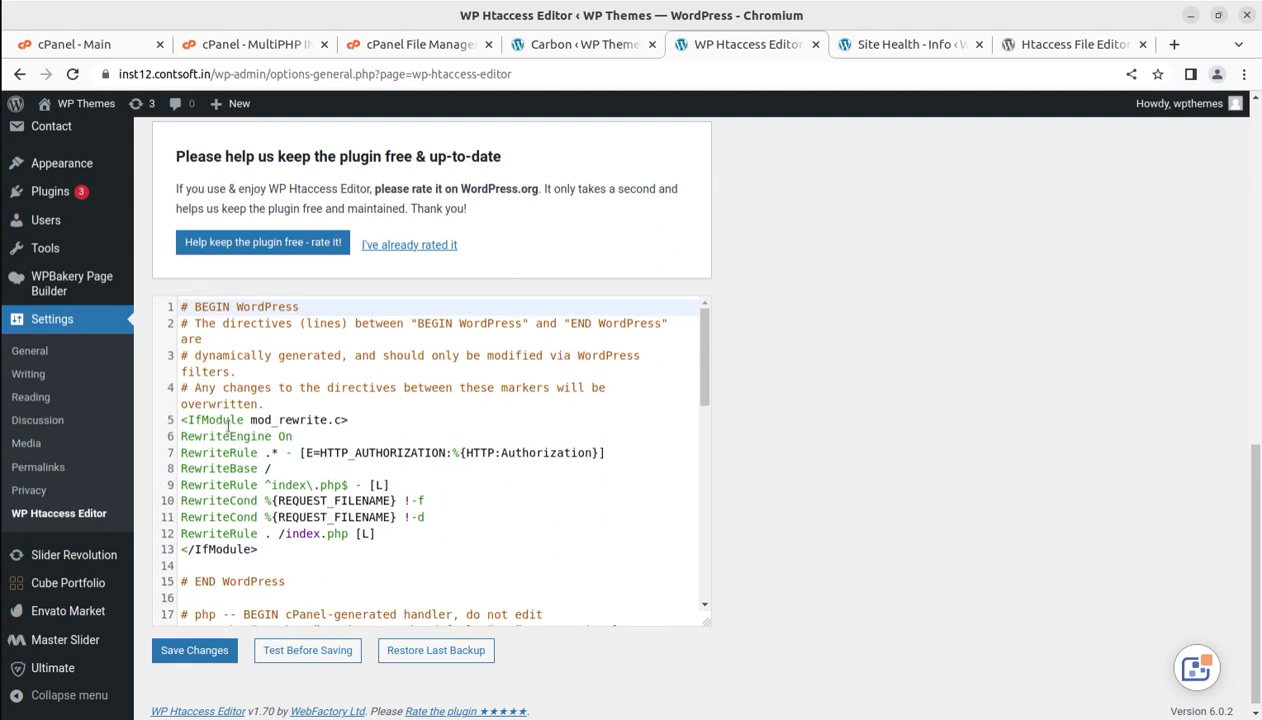
{"action": "scroll", "coordinate": [405, 495], "scroll_direction": "down", "scroll_amount": 2}
{"action": "scroll", "coordinate": [409, 497], "scroll_direction": "down", "scroll_amount": 5}
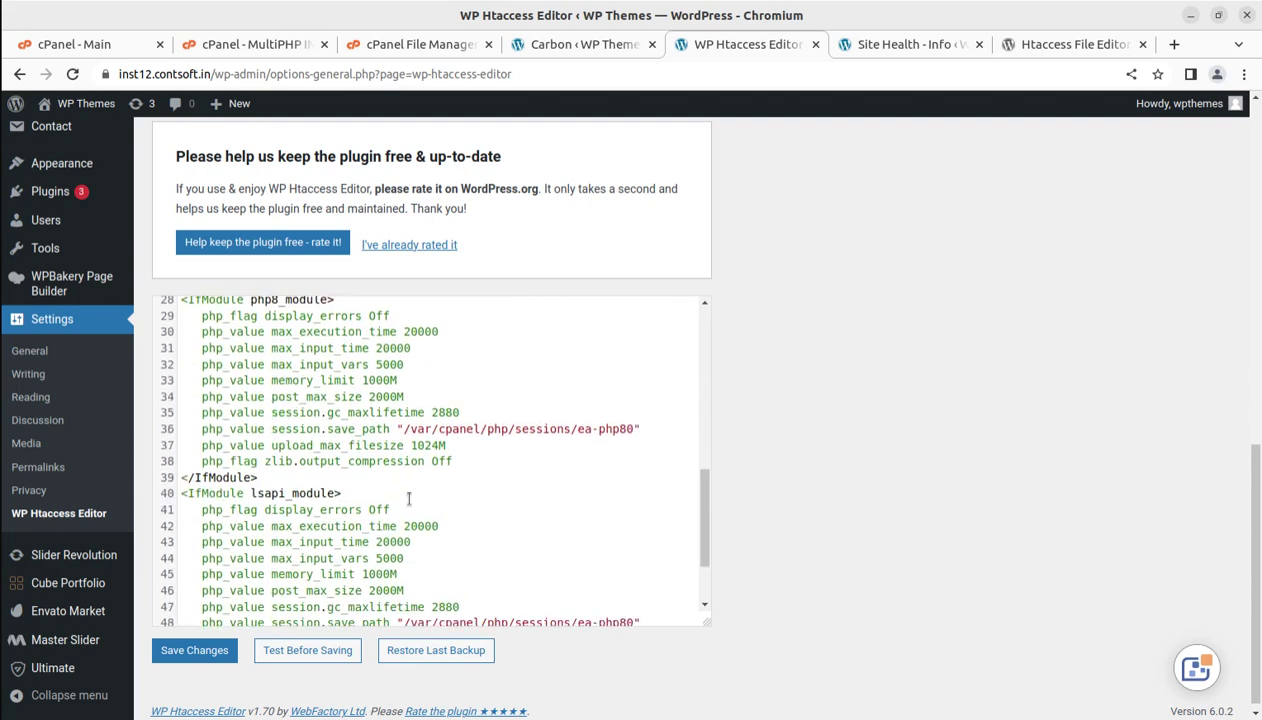
{"action": "scroll", "coordinate": [409, 497], "scroll_direction": "down", "scroll_amount": 2}
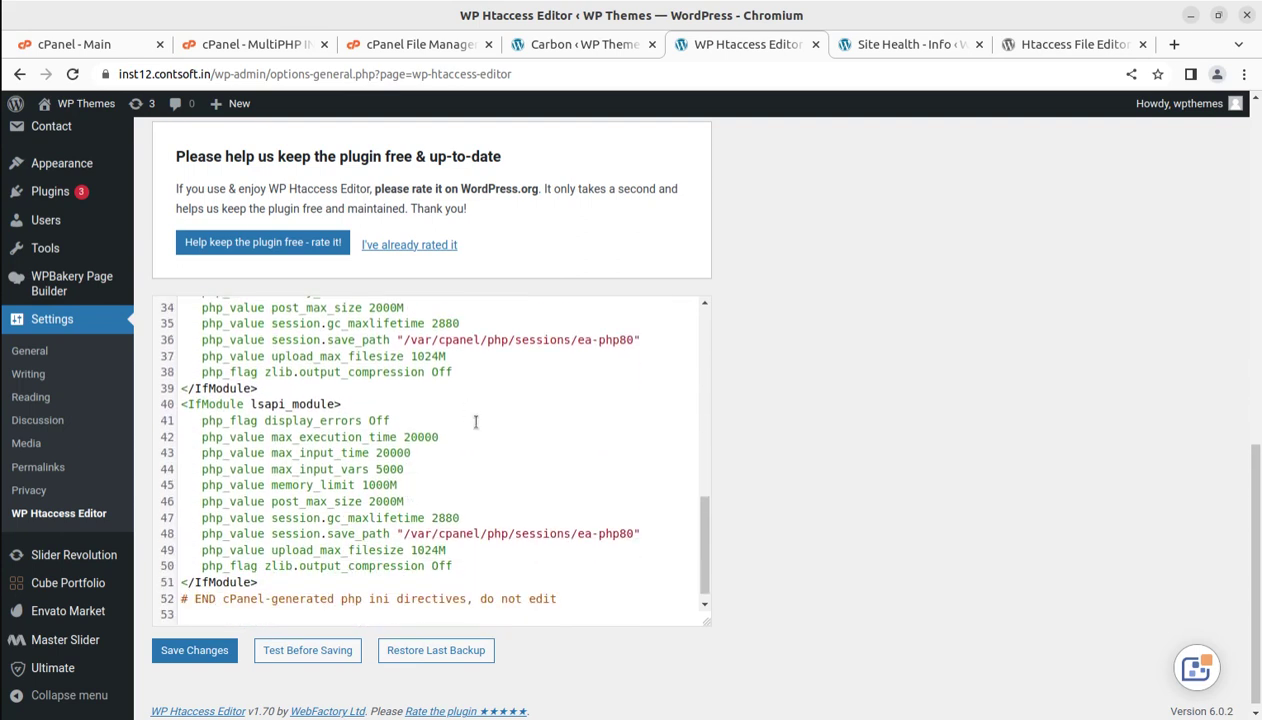